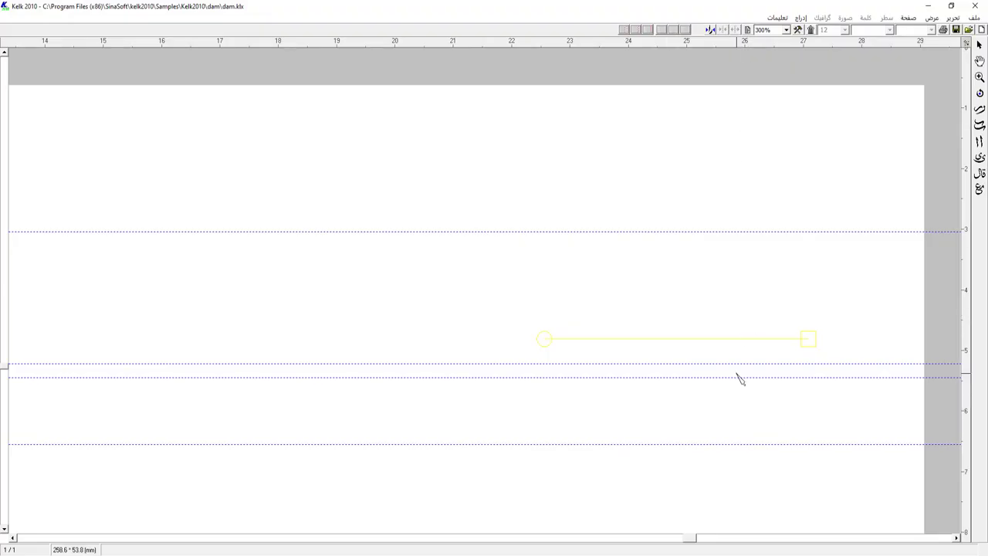
# Step: Write الخبير in Page Text so it renders as calligraphy on the line, then select the word
pyautogui.click(738, 319)
pyautogui.click(746, 30)
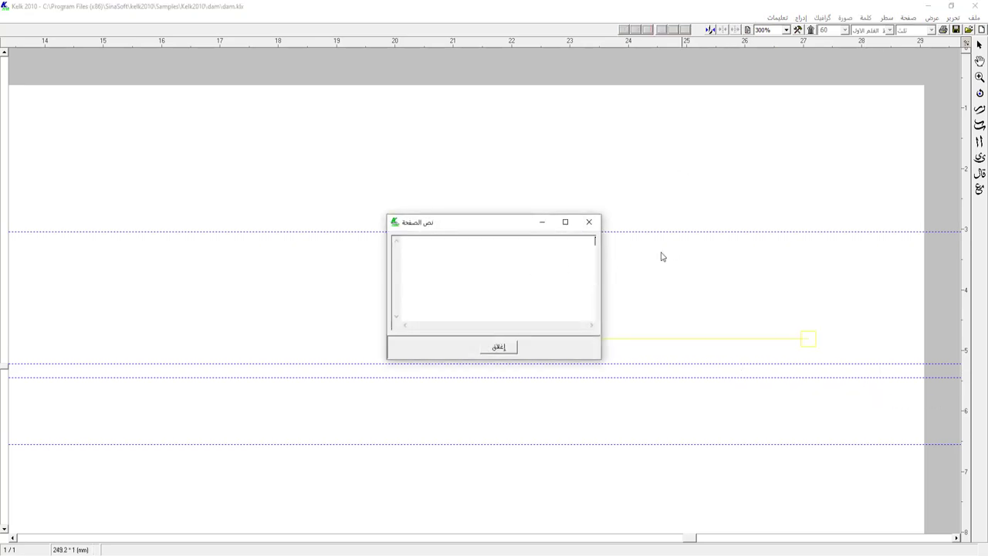
pyautogui.write('الخبير')
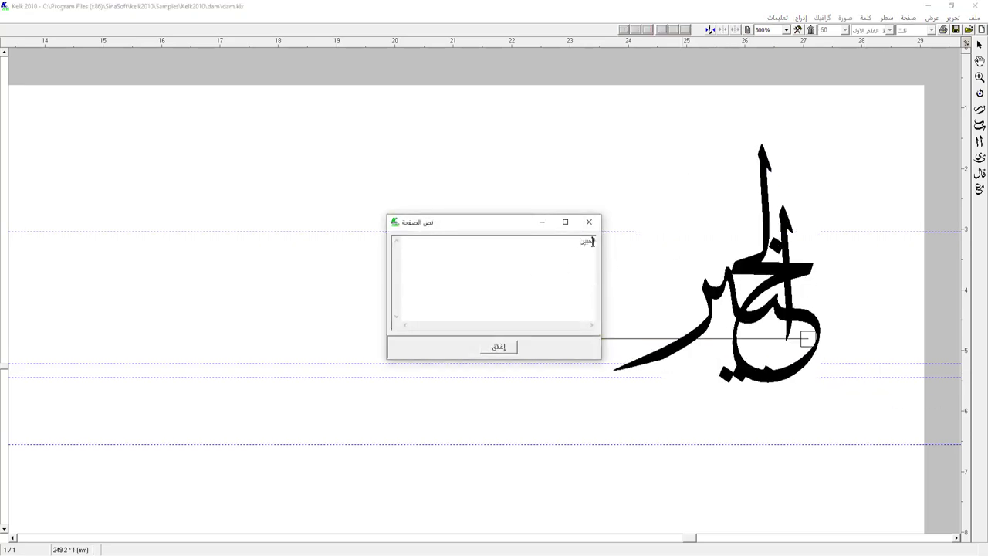
pyautogui.moveTo(523, 225); pyautogui.dragTo(375, 229)
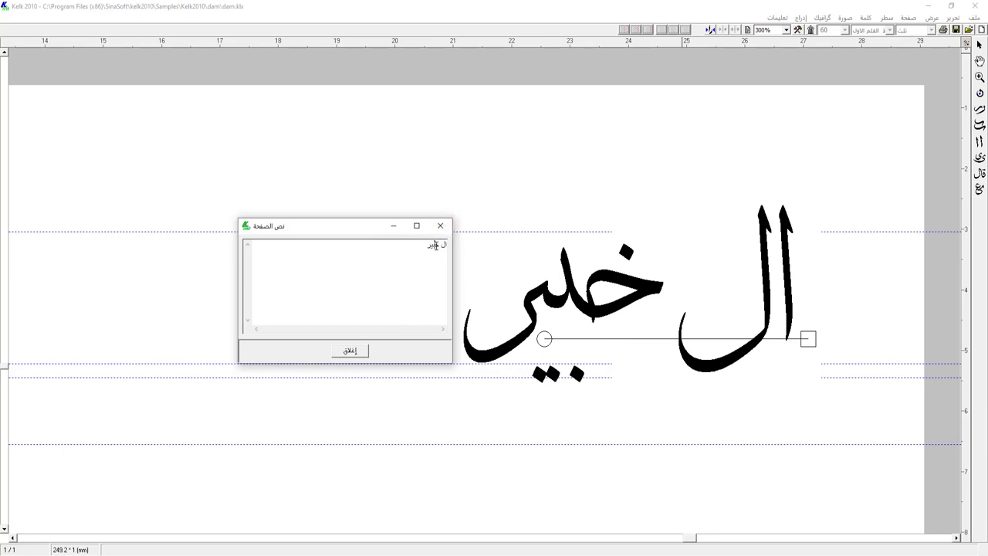
pyautogui.click(440, 226)
pyautogui.click(981, 187)
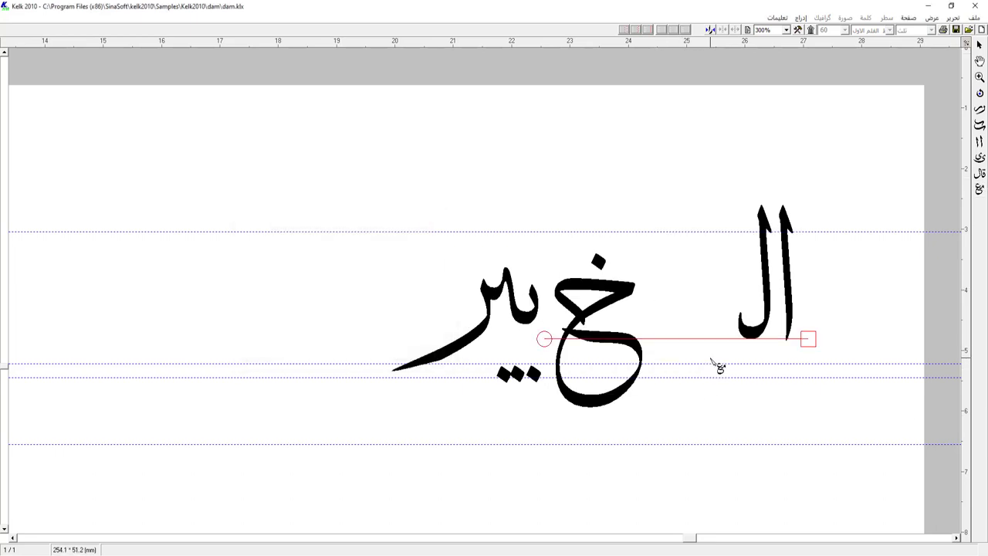
# Step: In letter editing, stack خ and ب onto the ال and choose an alternative letter shape
pyautogui.rightClick(618, 281)
pyautogui.click(569, 431)
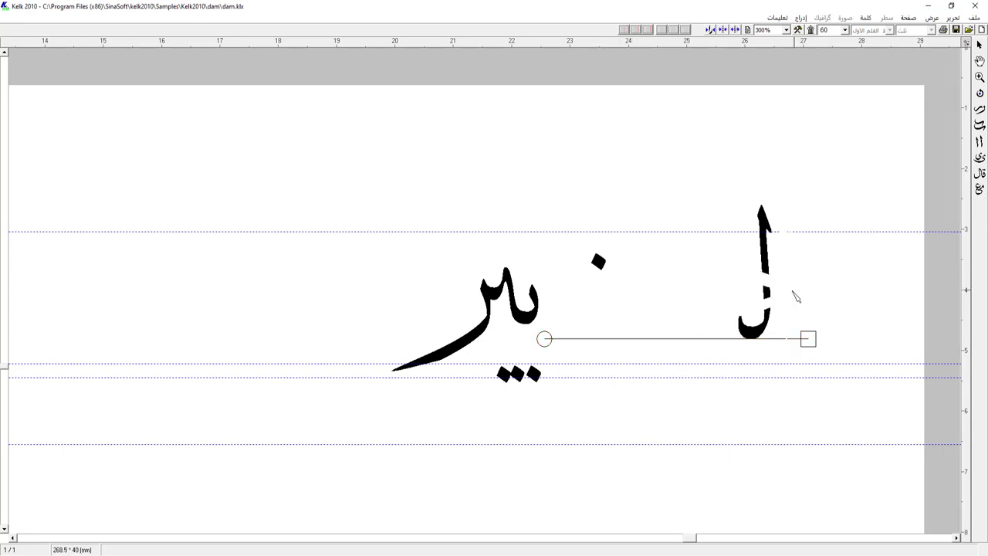
pyautogui.moveTo(627, 330); pyautogui.dragTo(772, 297)
pyautogui.moveTo(441, 335); pyautogui.dragTo(758, 307)
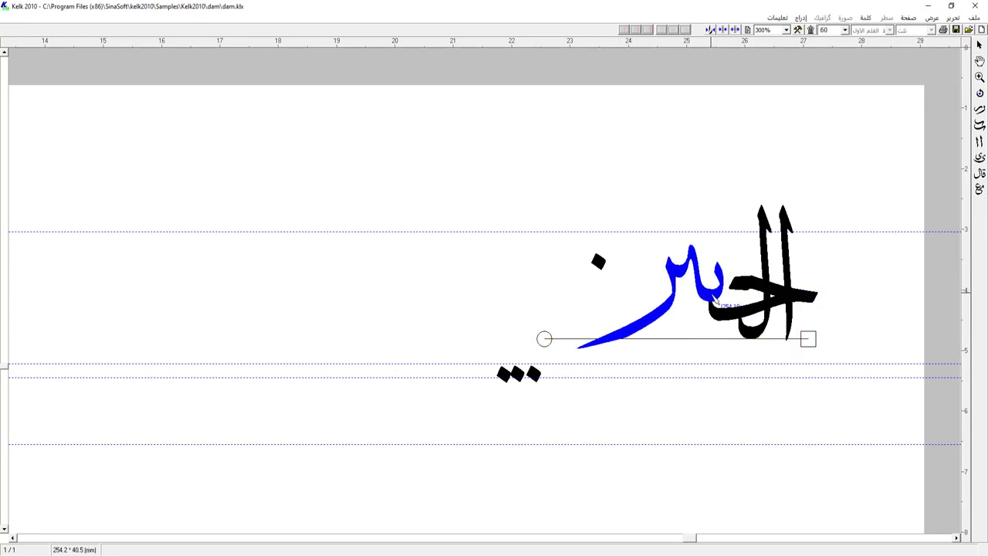
pyautogui.click(738, 328)
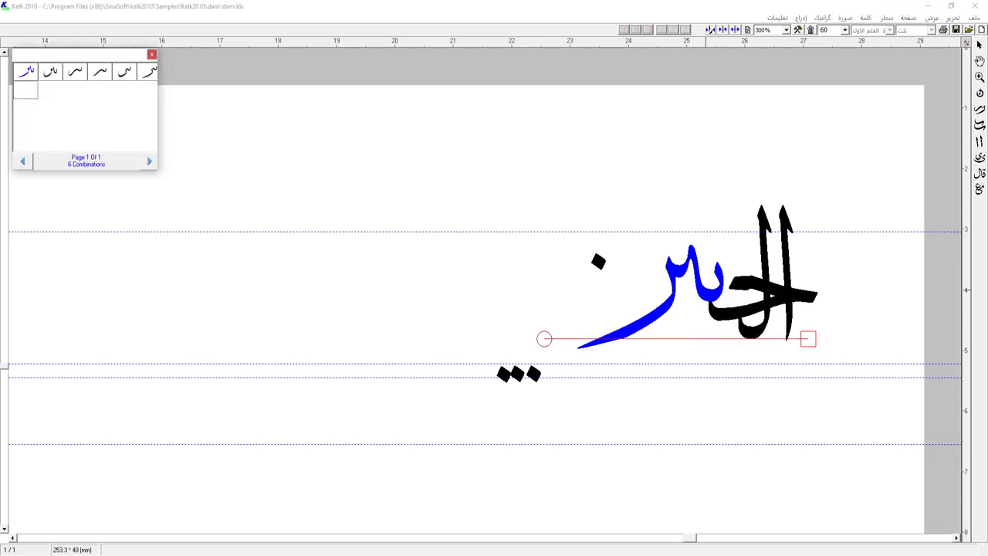
pyautogui.click(149, 72)
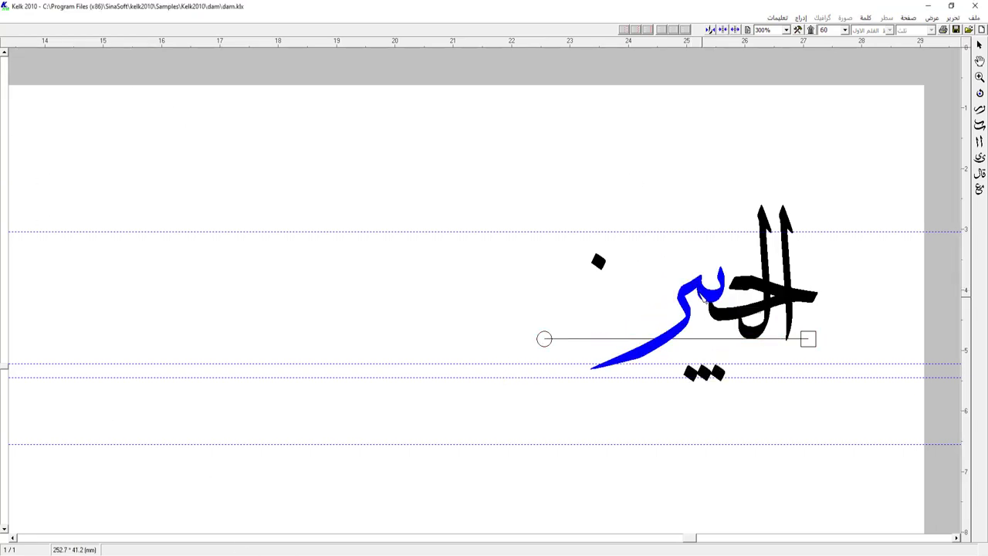
# Step: Reposition the three dots and the dot pair near their letters
pyautogui.moveTo(709, 377)
pyautogui.mouseDown()
pyautogui.moveTo(693, 348)
pyautogui.moveTo(714, 335)
pyautogui.mouseUp()
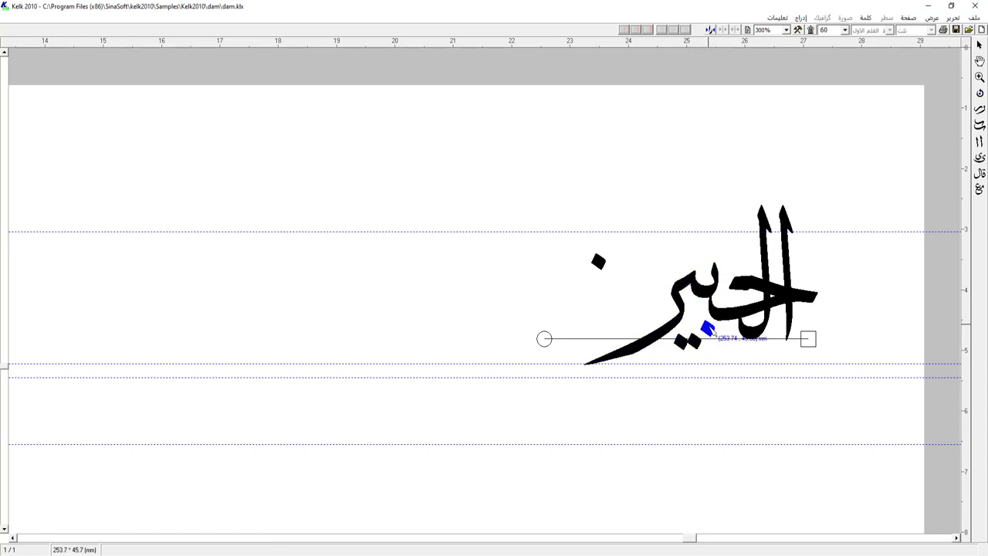
pyautogui.click(711, 299)
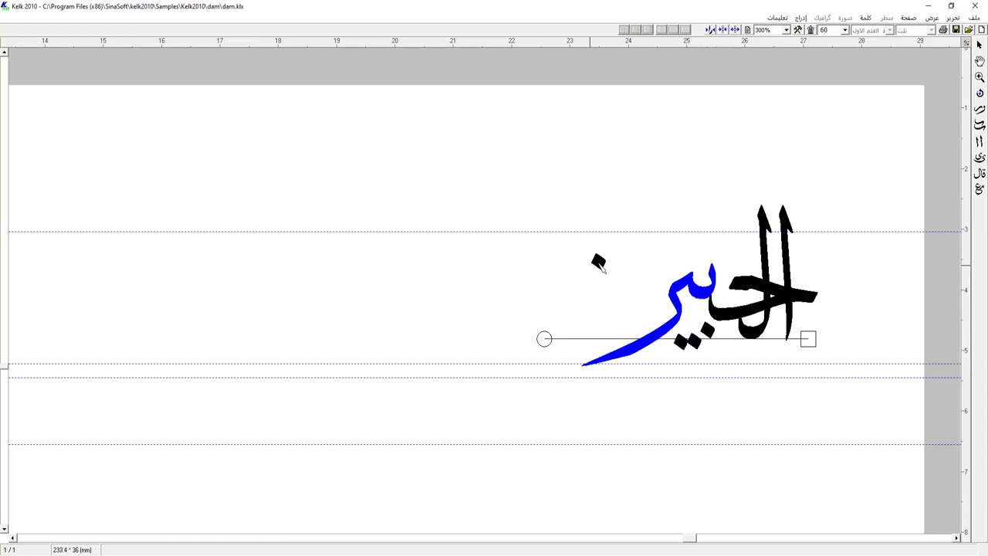
pyautogui.moveTo(600, 264); pyautogui.dragTo(738, 259)
pyautogui.moveTo(701, 352); pyautogui.dragTo(698, 355)
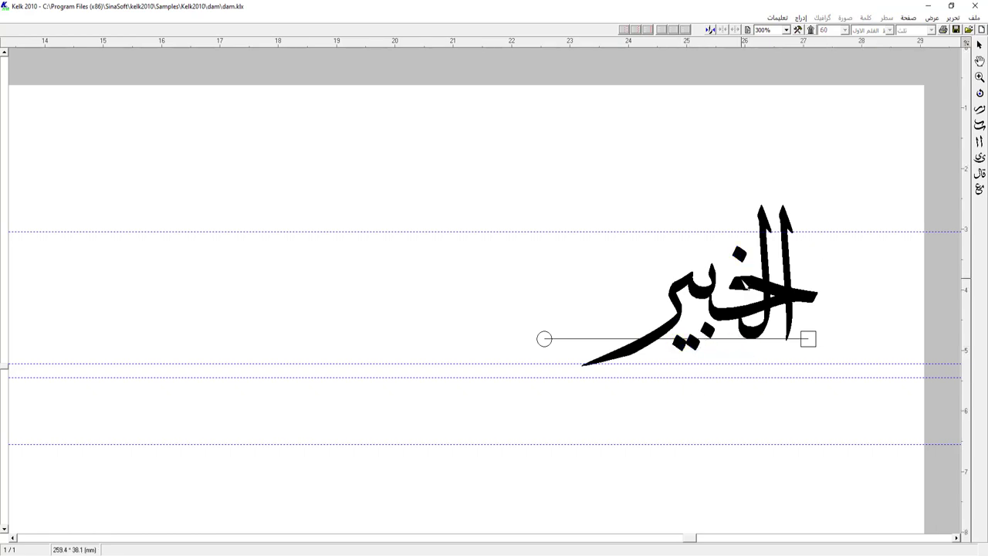
pyautogui.click(746, 30)
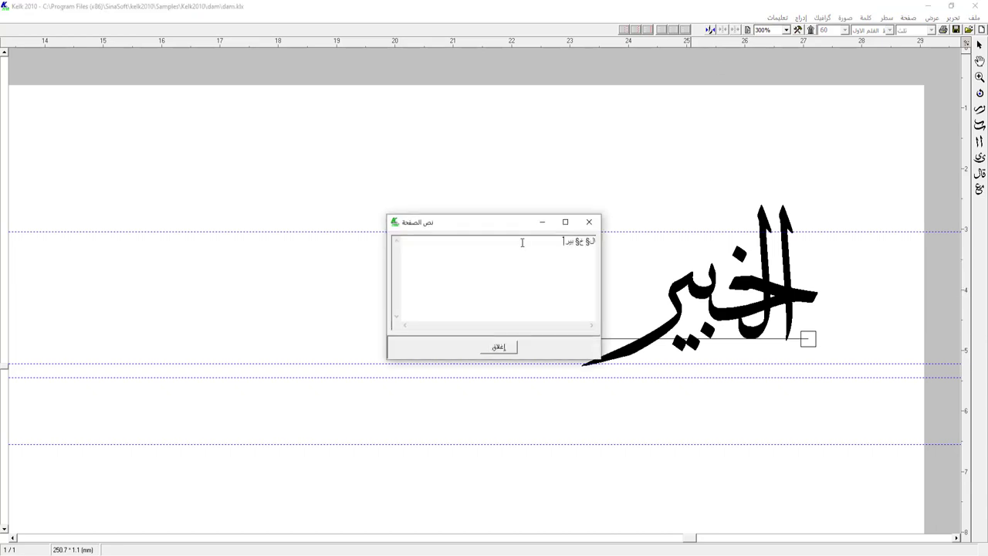
# Step: Replace both alif strokes with curved shapes from the Combinations palette and fit them over the word
pyautogui.click(589, 221)
pyautogui.rightClick(560, 221)
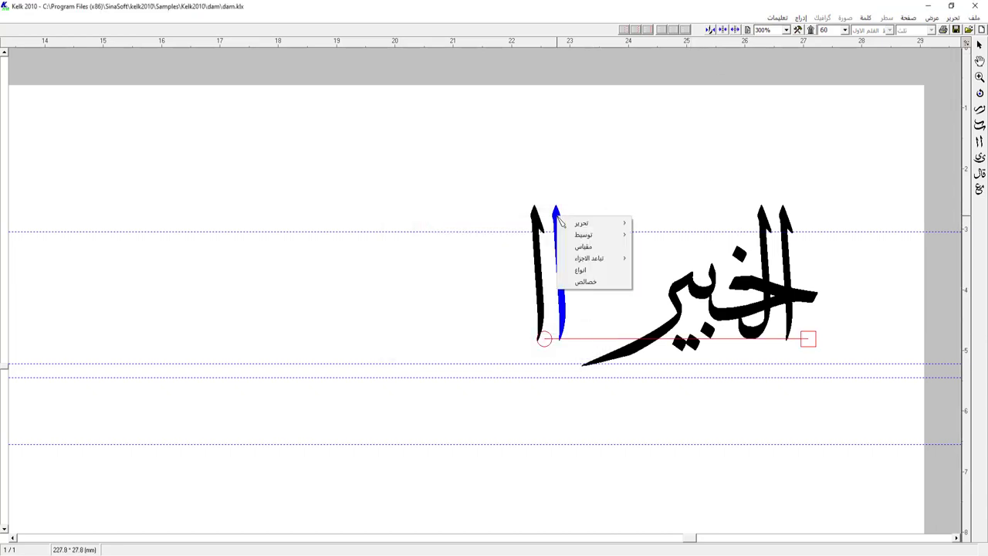
pyautogui.click(585, 269)
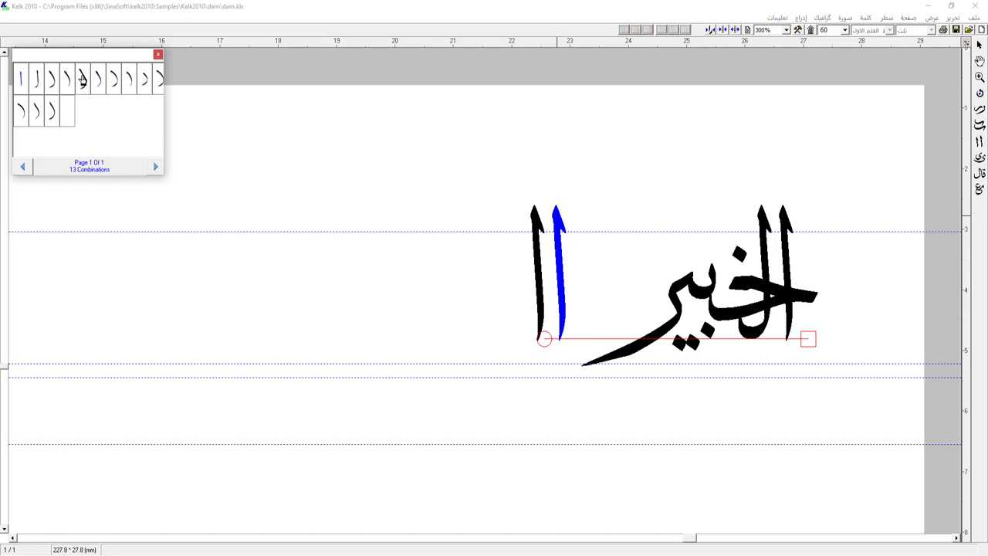
pyautogui.click(54, 114)
pyautogui.click(495, 270)
pyautogui.rightClick(496, 270)
pyautogui.click(519, 326)
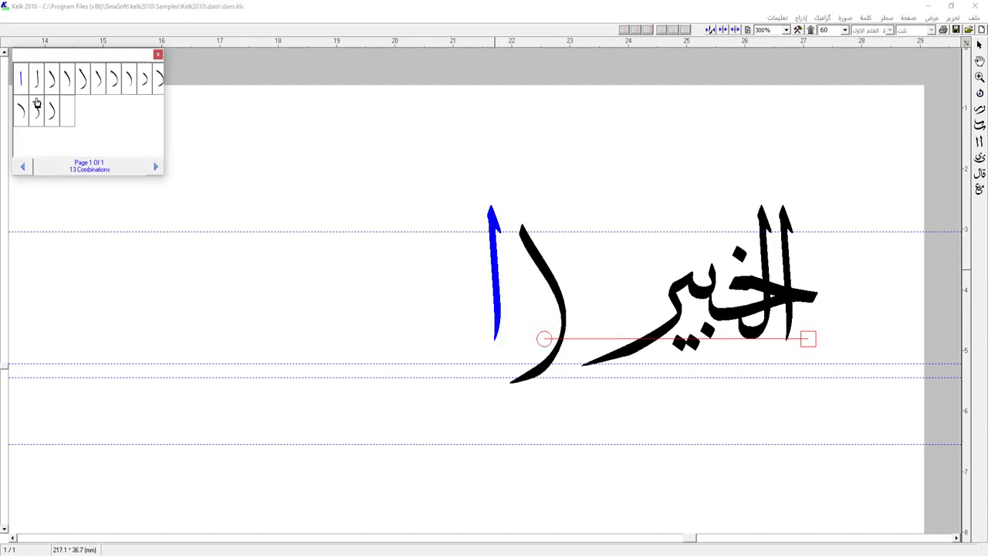
pyautogui.click(37, 104)
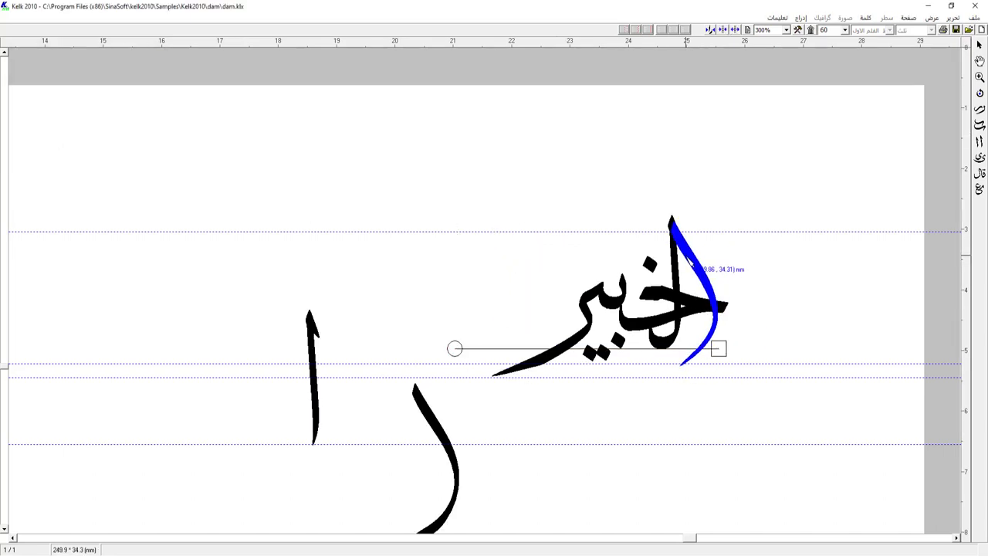
pyautogui.moveTo(692, 263); pyautogui.dragTo(691, 259)
pyautogui.click(695, 403)
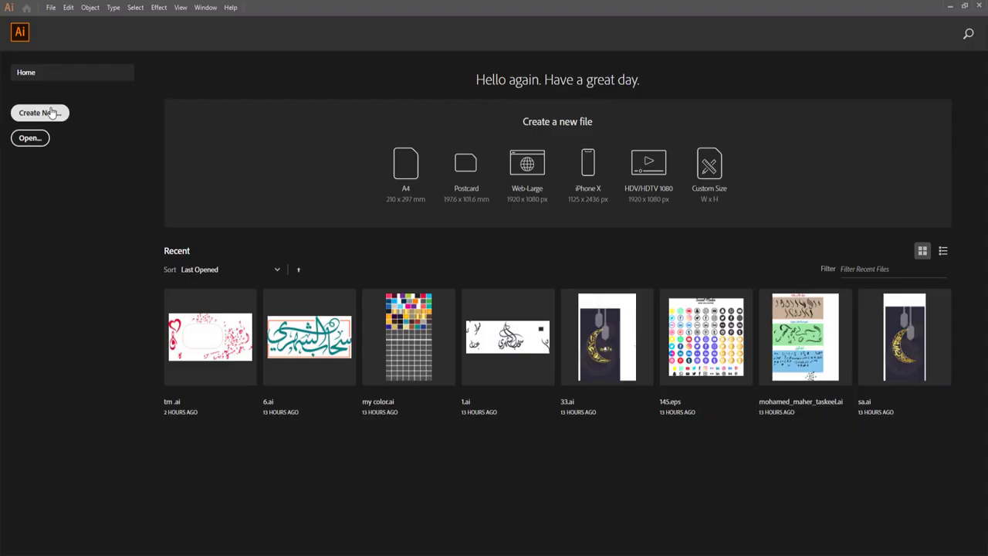
# Step: Create a new Illustrator document and place Kelk.pdf at the artboard centre
pyautogui.click(40, 113)
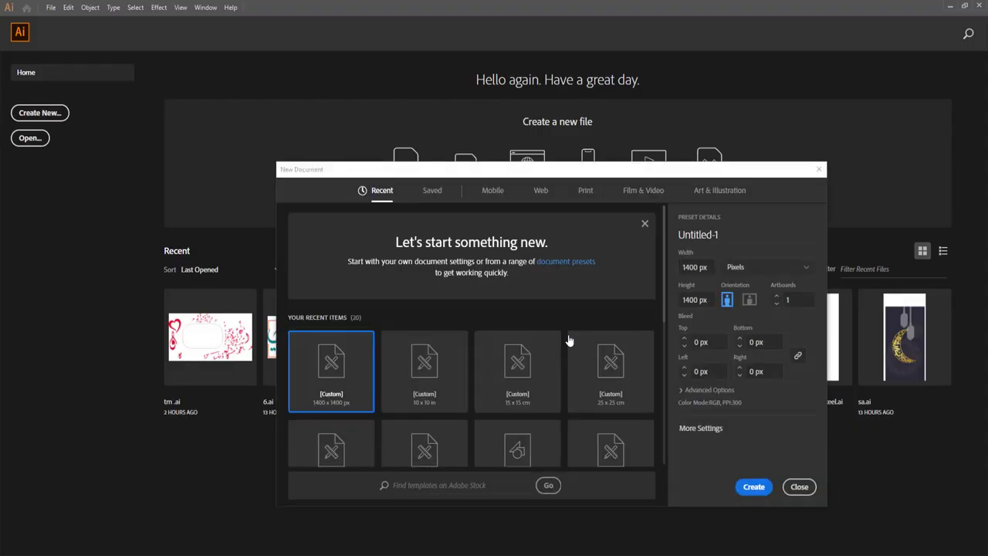
pyautogui.click(751, 487)
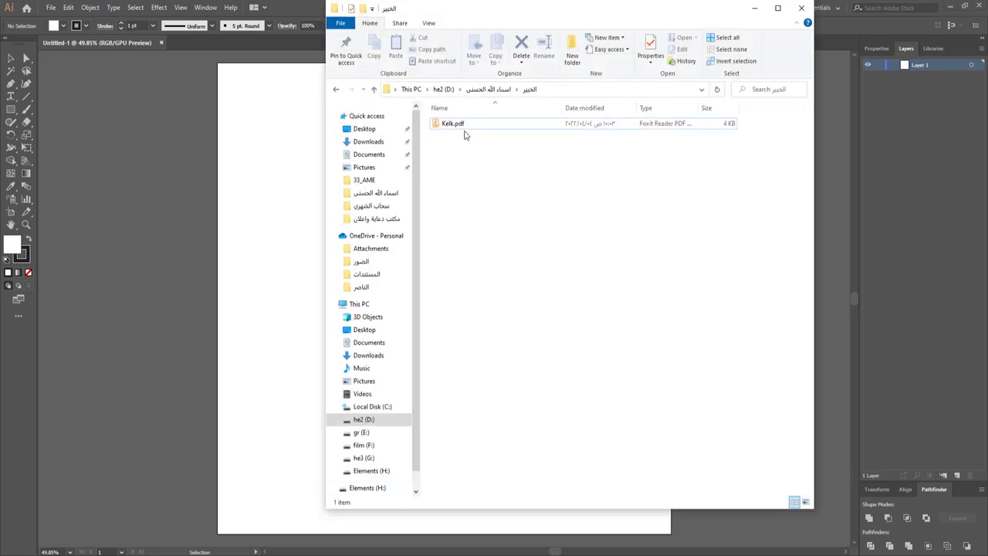
pyautogui.moveTo(453, 123); pyautogui.dragTo(302, 261)
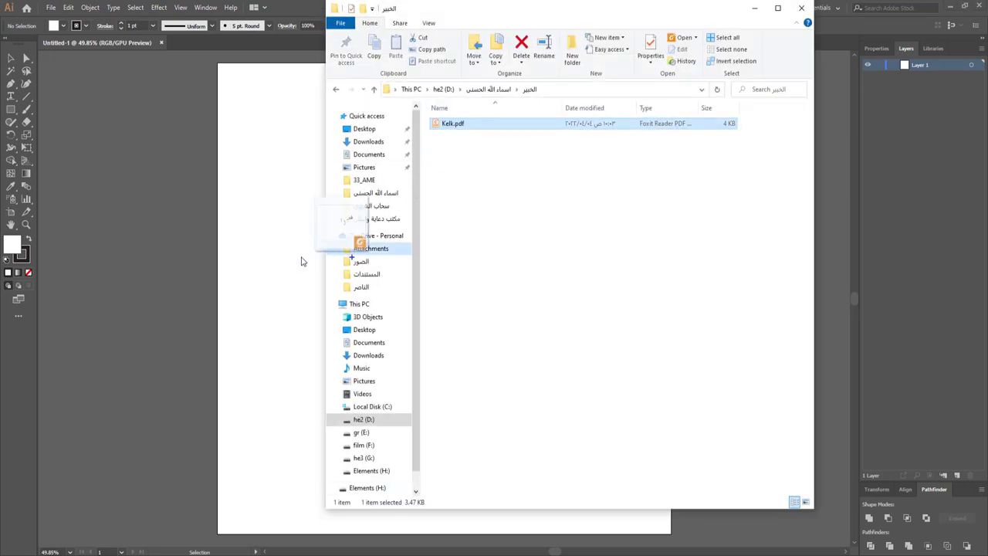
pyautogui.moveTo(374, 213); pyautogui.dragTo(525, 258)
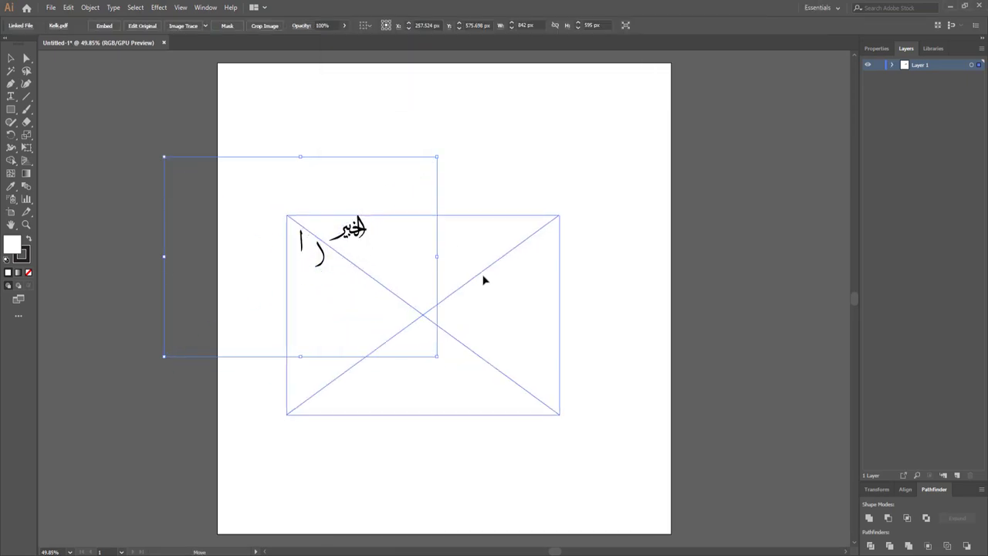
# Step: Flatten the placed PDF's transparency and scale up the calligraphy strokes
pyautogui.click(91, 9)
pyautogui.click(116, 201)
pyautogui.click(620, 260)
pyautogui.click(737, 385)
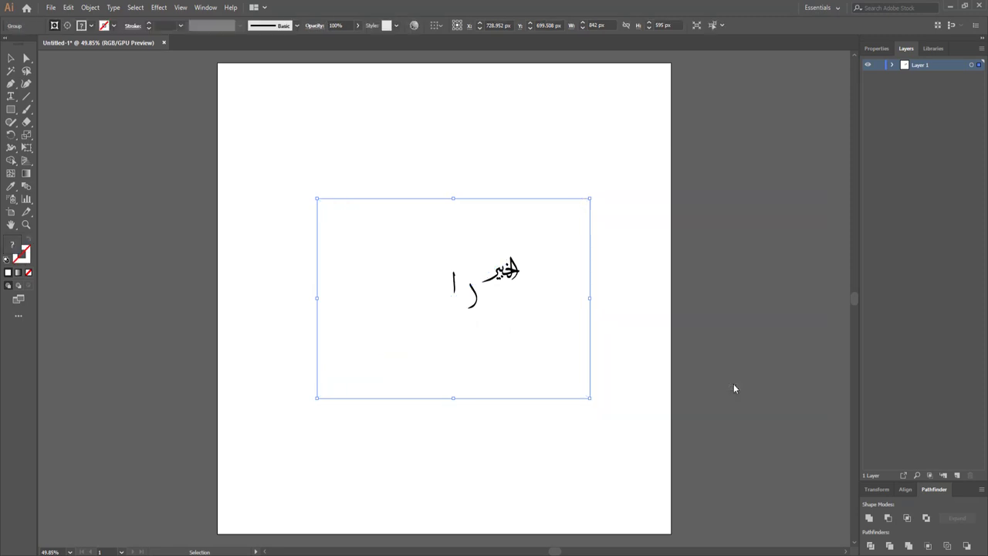
pyautogui.moveTo(335, 230); pyautogui.dragTo(602, 378)
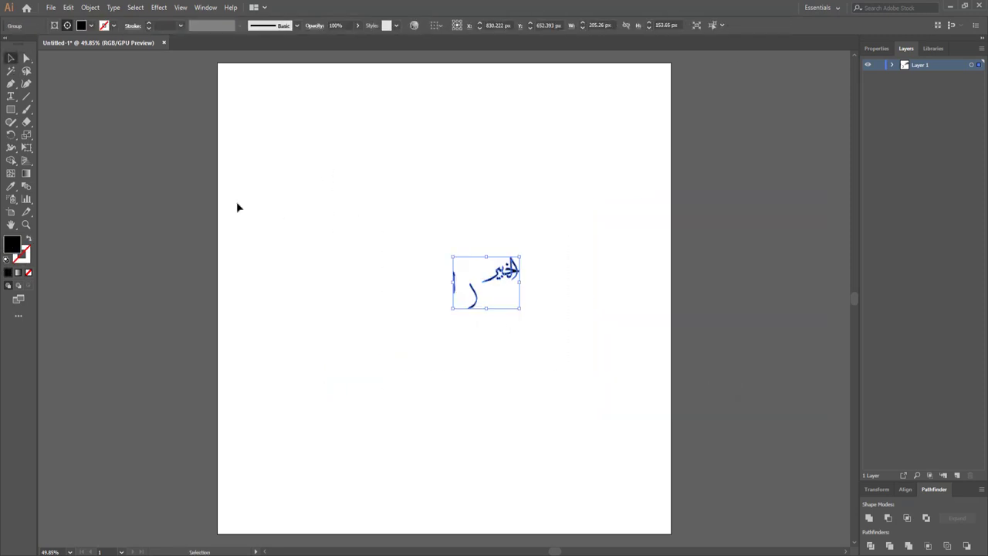
pyautogui.moveTo(454, 310); pyautogui.dragTo(639, 139)
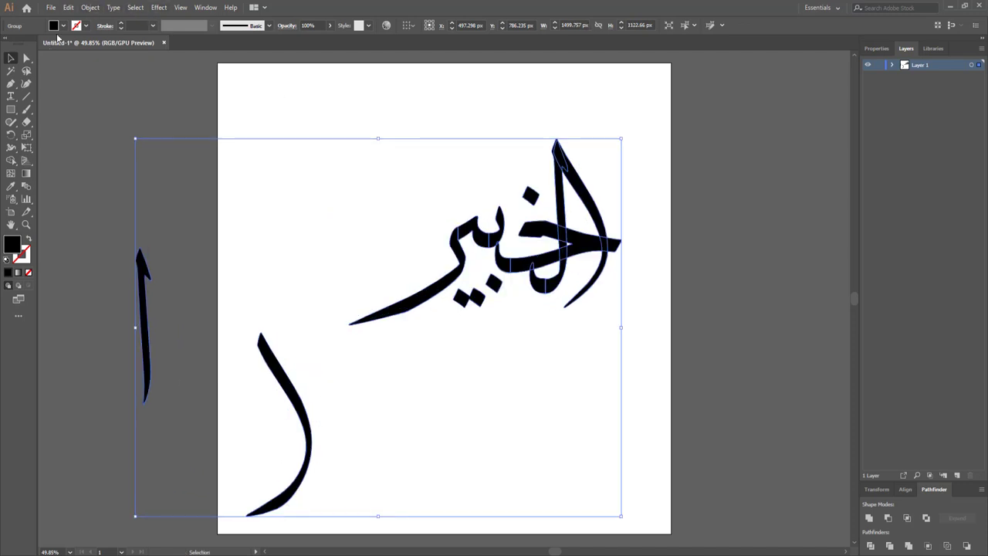
# Step: Ungroup the paths, delete the two alif strokes, and move the word to the artboard centre
pyautogui.press('a')
pyautogui.click(173, 182)
pyautogui.click(11, 58)
pyautogui.hotkey('ctrl', 'a')
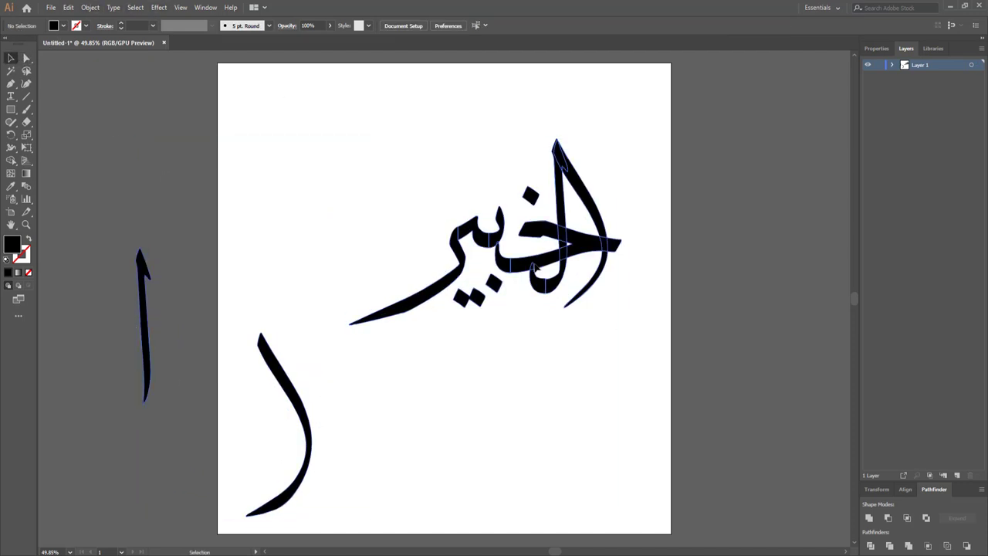
pyautogui.rightClick(541, 261)
pyautogui.rightClick(551, 281)
pyautogui.click(236, 349)
pyautogui.moveTo(317, 525); pyautogui.dragTo(132, 243)
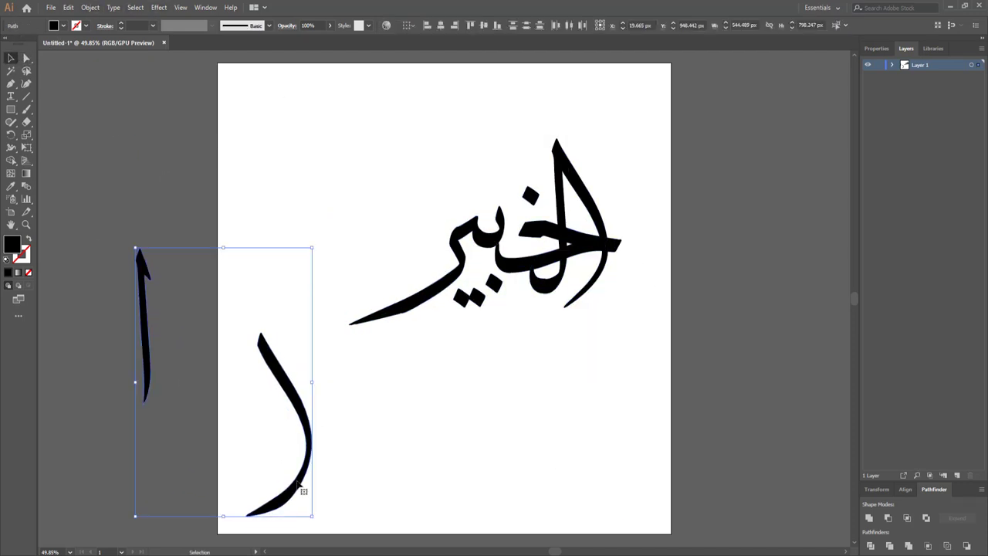
pyautogui.press('Delete')
pyautogui.moveTo(572, 257)
pyautogui.mouseDown()
pyautogui.moveTo(493, 305)
pyautogui.moveTo(517, 298)
pyautogui.mouseUp()
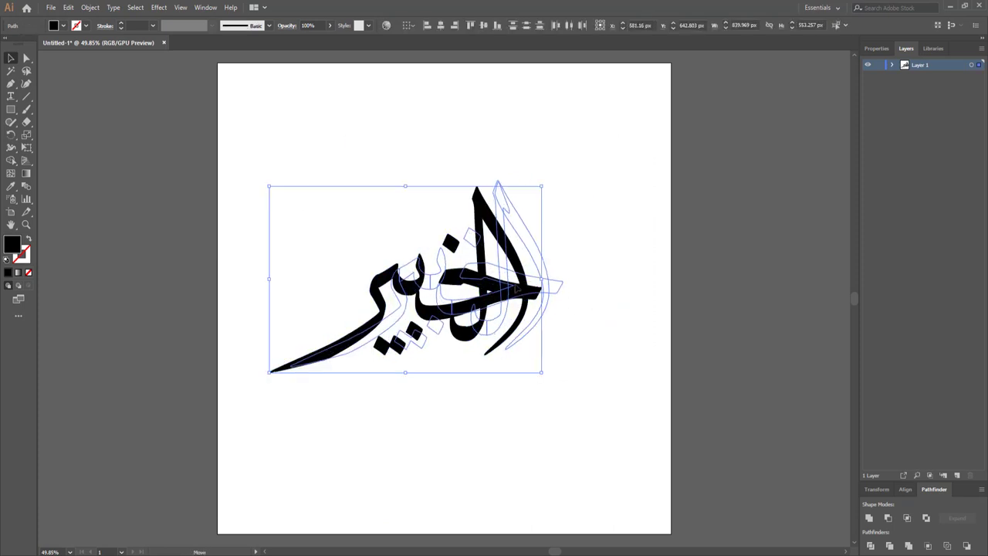
# Step: Zoom in on the ال and give the alif stroke an orange fill
pyautogui.press('z')
pyautogui.click(552, 286)
pyautogui.scroll(5, 417, 278)
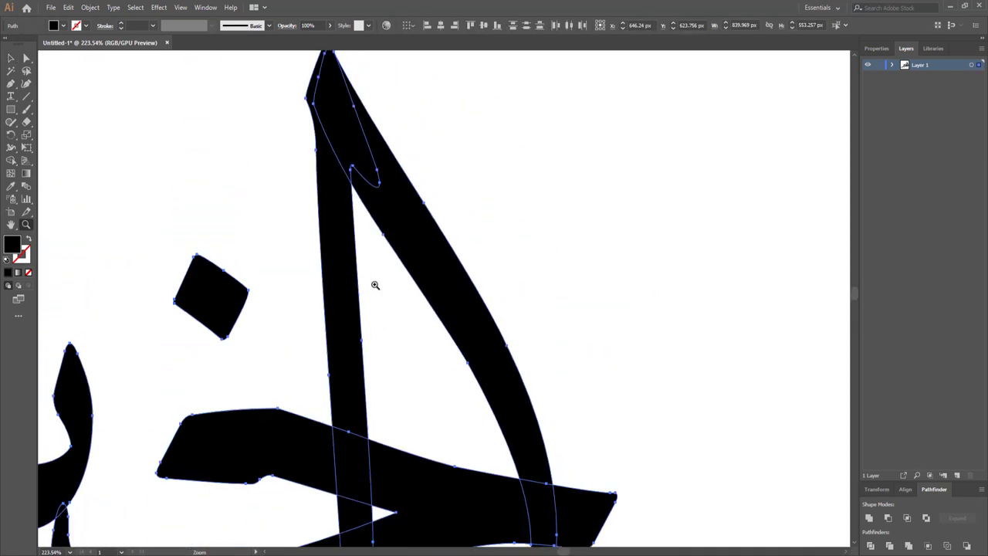
pyautogui.press('v')
pyautogui.moveTo(308, 249); pyautogui.dragTo(462, 353)
pyautogui.scroll(-2, 462, 354)
pyautogui.scroll(-2, 462, 353)
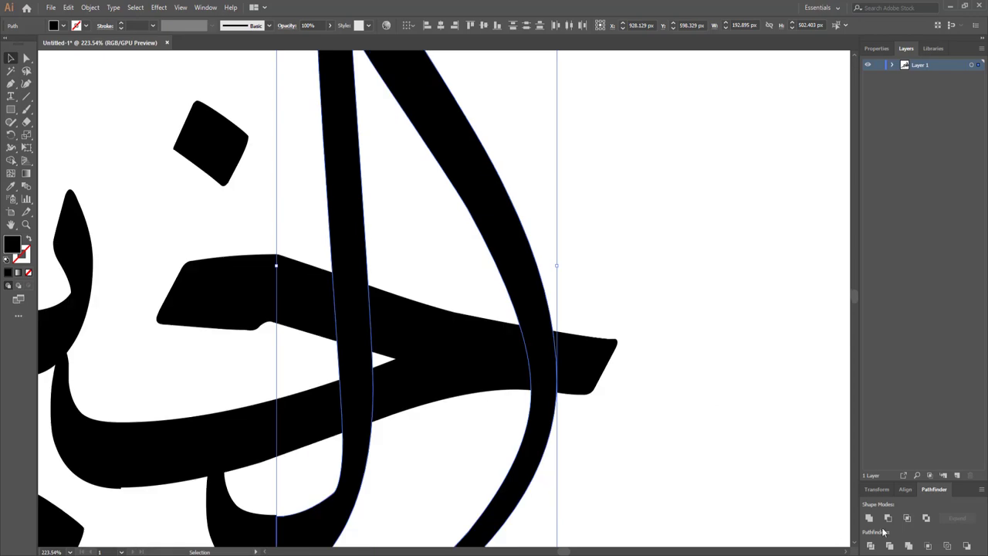
pyautogui.scroll(-2, 462, 354)
pyautogui.scroll(-2, 433, 386)
pyautogui.scroll(6, 432, 309)
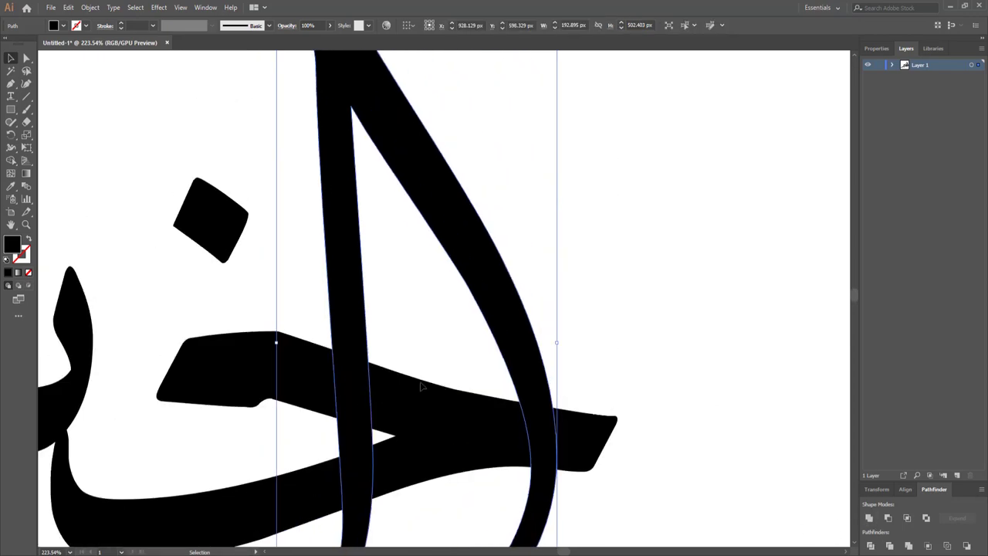
pyautogui.scroll(2, 433, 309)
pyautogui.click(61, 26)
pyautogui.click(92, 48)
# Step: Copy the alif's orange onto the remaining black letters with the eyedropper
pyautogui.scroll(-3, 301, 325)
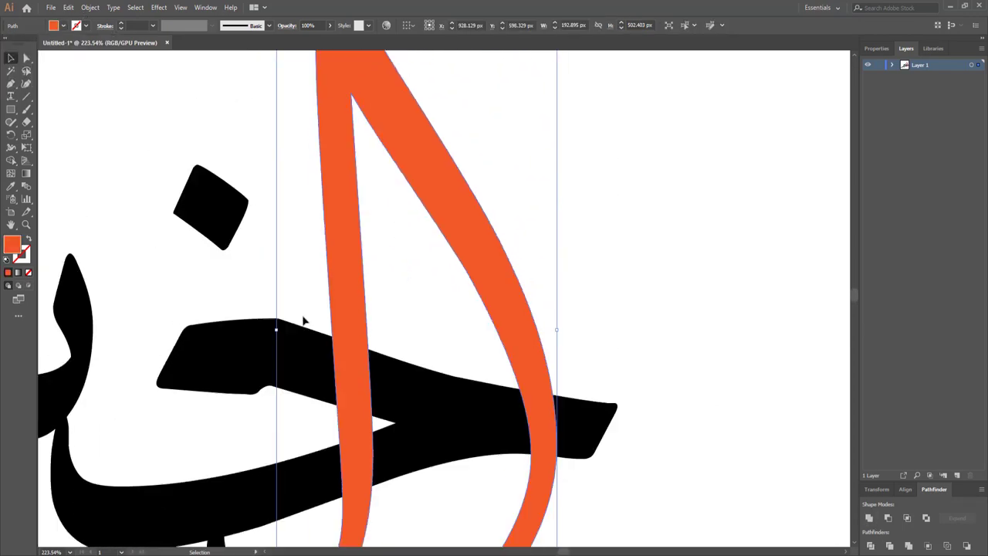
pyautogui.scroll(-4, 326, 326)
pyautogui.hscroll(-4, 326, 327)
pyautogui.hscroll(-4, 197, 147)
pyautogui.moveTo(197, 147); pyautogui.dragTo(610, 483)
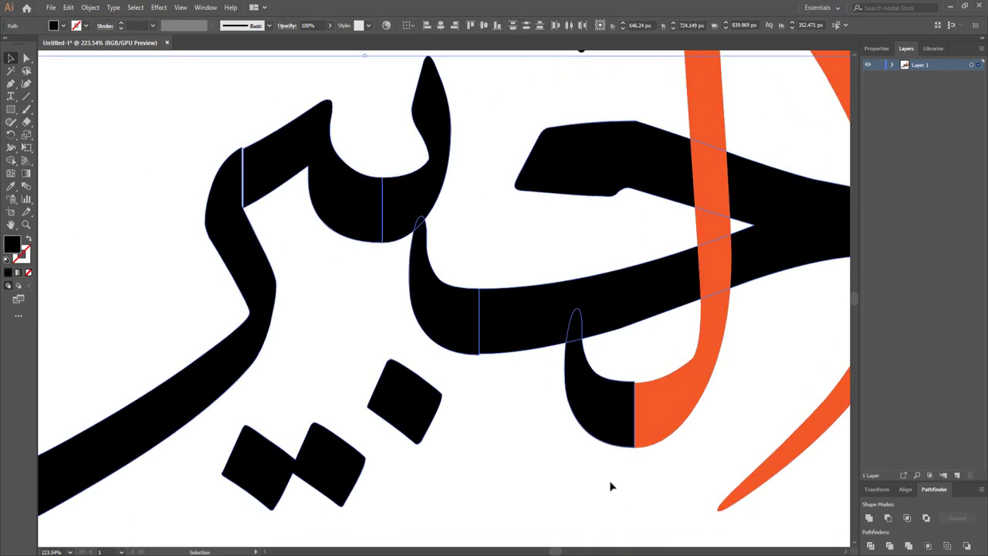
pyautogui.press('i')
pyautogui.click(674, 386)
# Step: Nudge the horizontal band's bottom-left anchor to close the seam between stroke pieces
pyautogui.click(26, 224)
pyautogui.moveTo(719, 449); pyautogui.dragTo(764, 449)
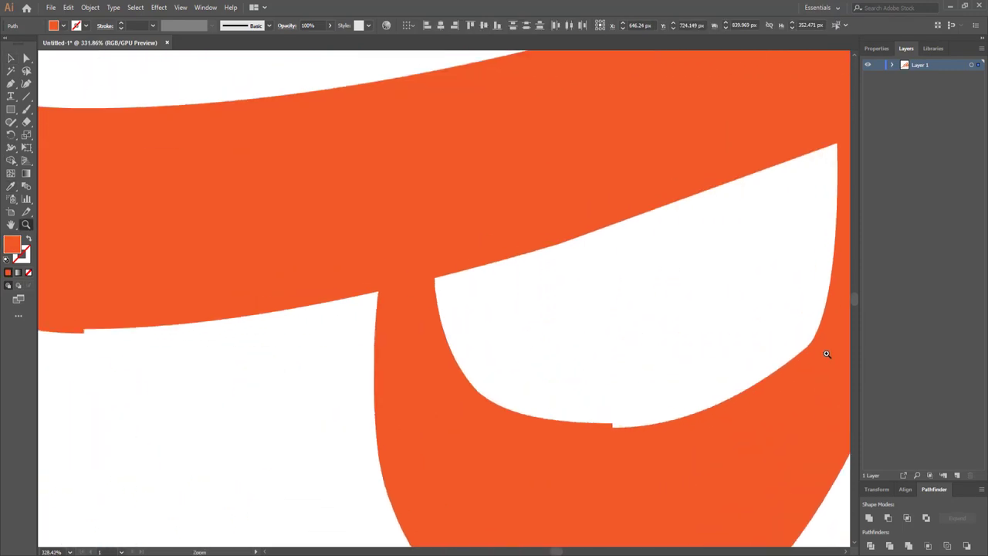
pyautogui.press('a')
pyautogui.moveTo(540, 405); pyautogui.dragTo(599, 455)
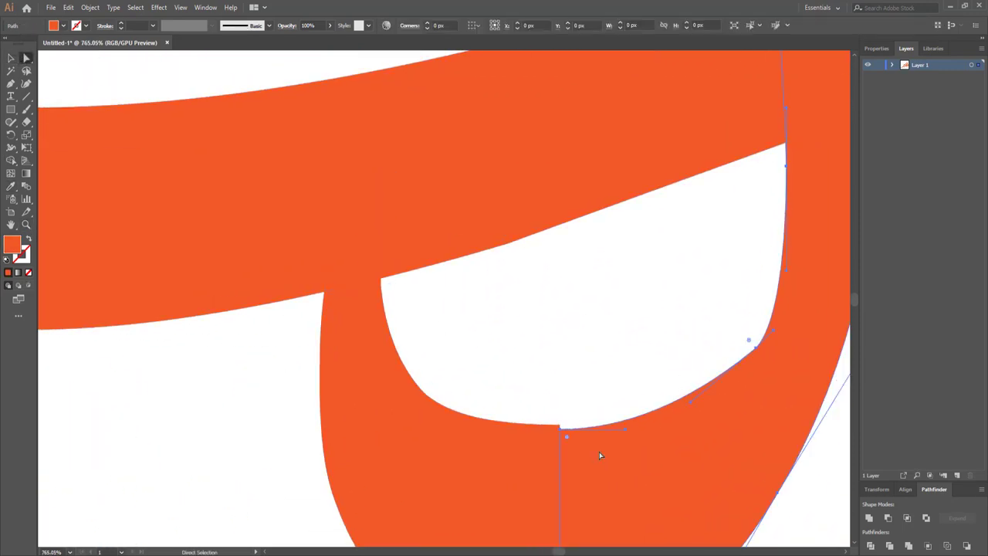
pyautogui.click(562, 431)
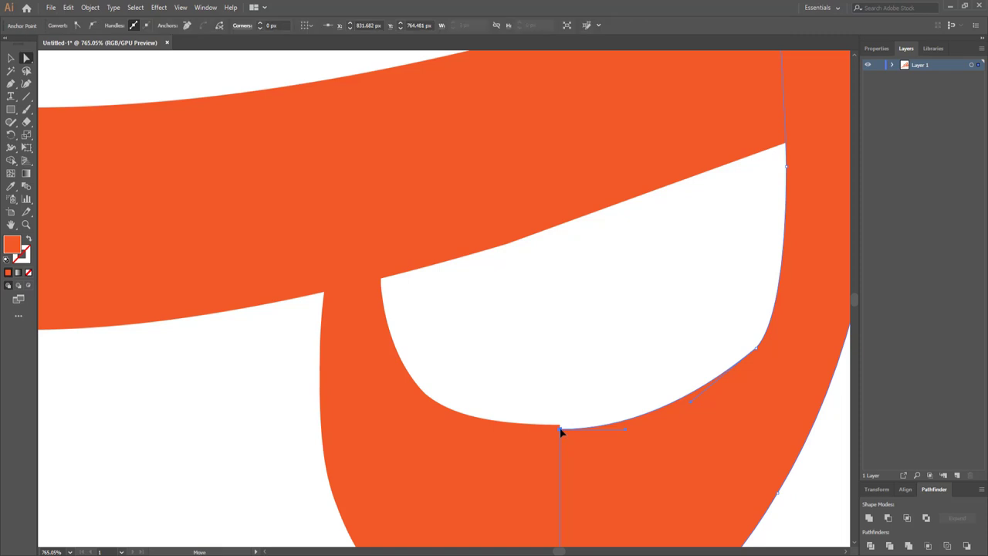
pyautogui.click(478, 494)
pyautogui.moveTo(479, 494); pyautogui.dragTo(592, 290)
pyautogui.click(530, 403)
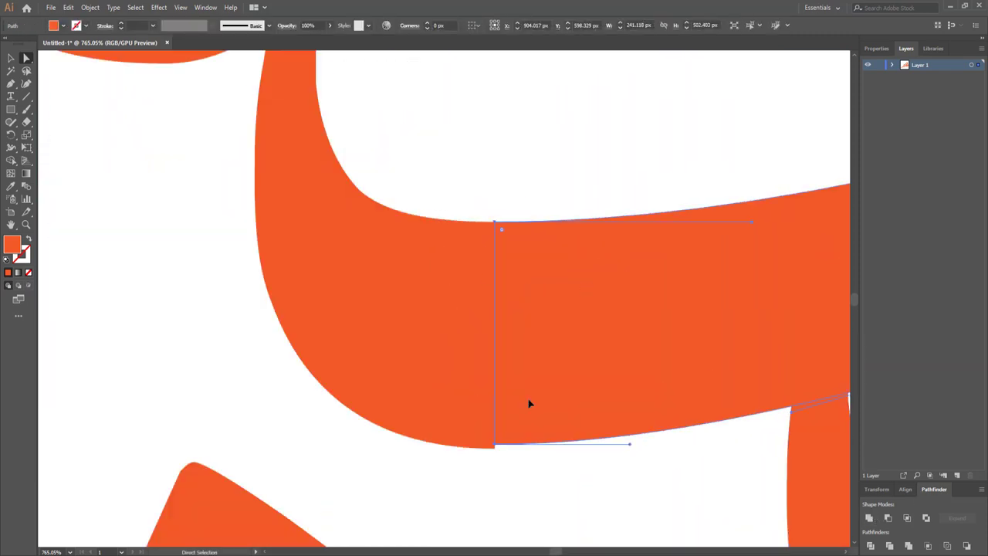
pyautogui.click(495, 447)
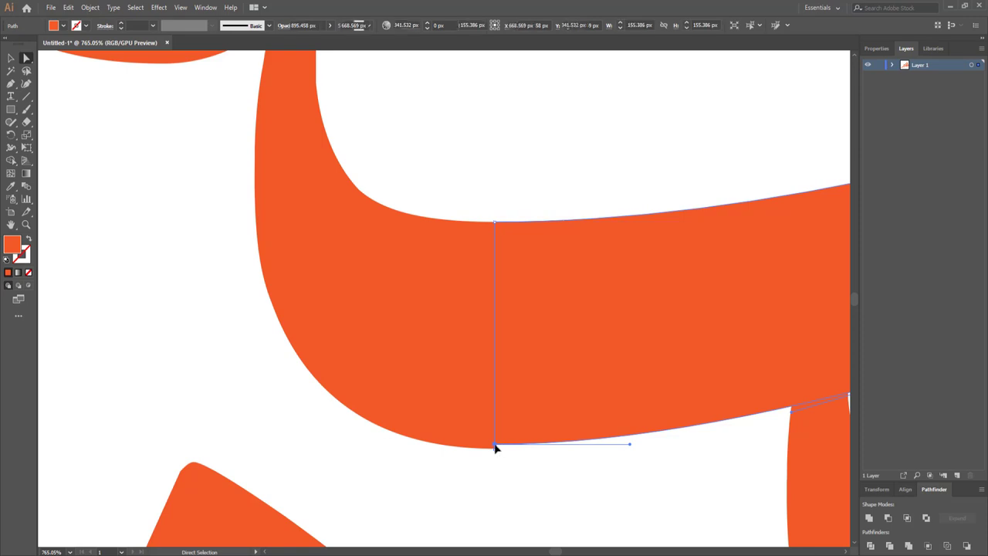
pyautogui.moveTo(495, 447); pyautogui.dragTo(494, 452)
# Step: Unite the ب pieces and the left stroke into one shape with Pathfinder
pyautogui.click(606, 494)
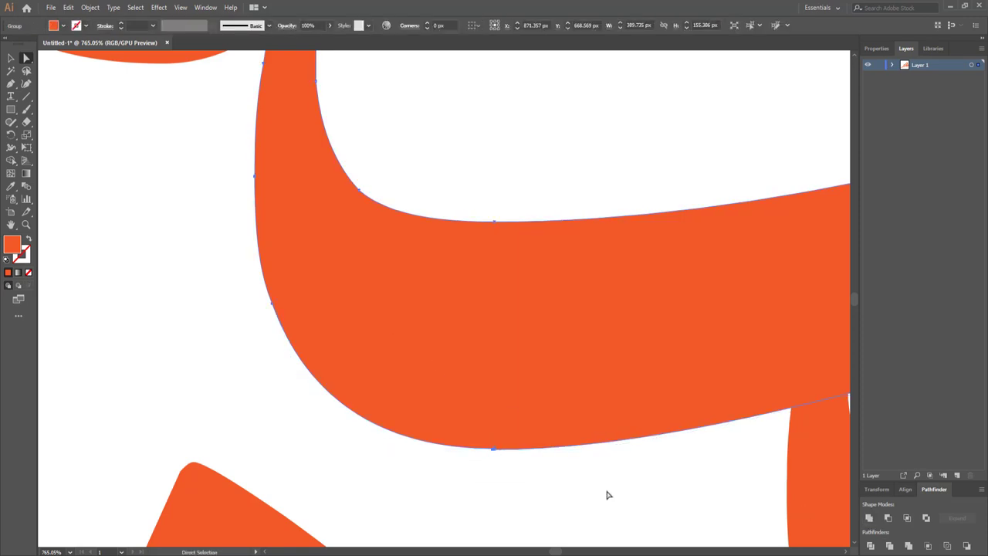
pyautogui.scroll(3, 606, 493)
pyautogui.scroll(3, 607, 492)
pyautogui.hotkey('ctrl', '-')
pyautogui.hotkey('ctrl', '-')
pyautogui.hotkey('ctrl', '-')
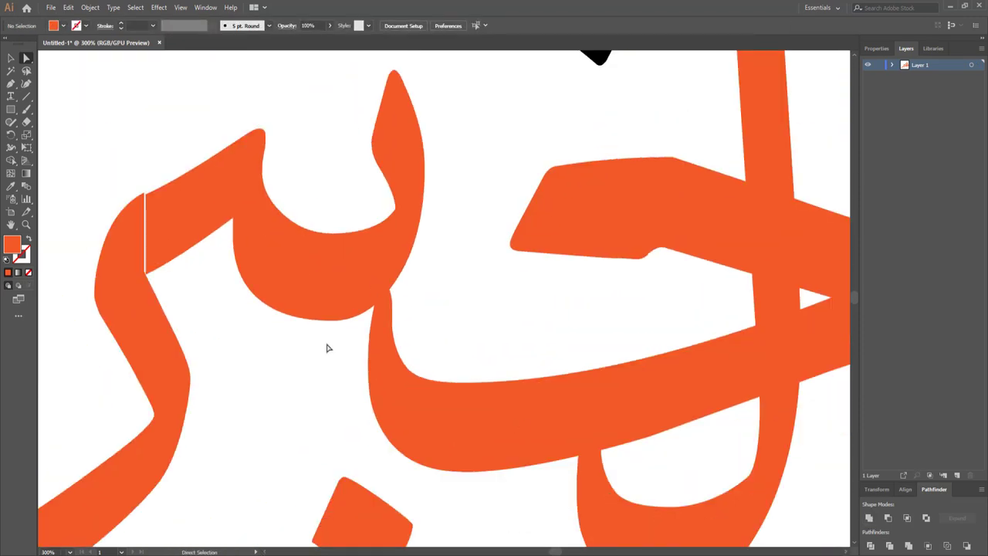
pyautogui.click(355, 270)
pyautogui.click(869, 517)
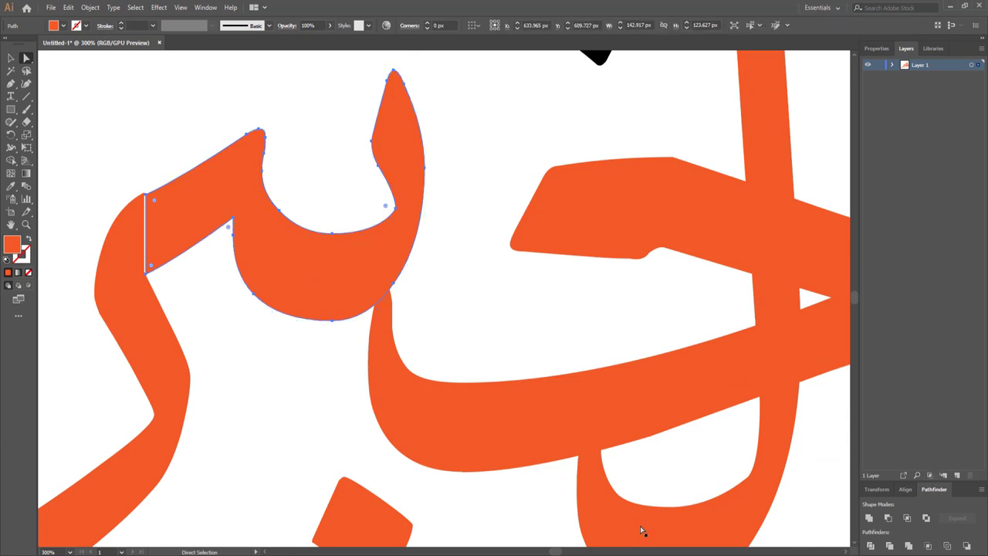
pyautogui.click(127, 264)
pyautogui.click(869, 517)
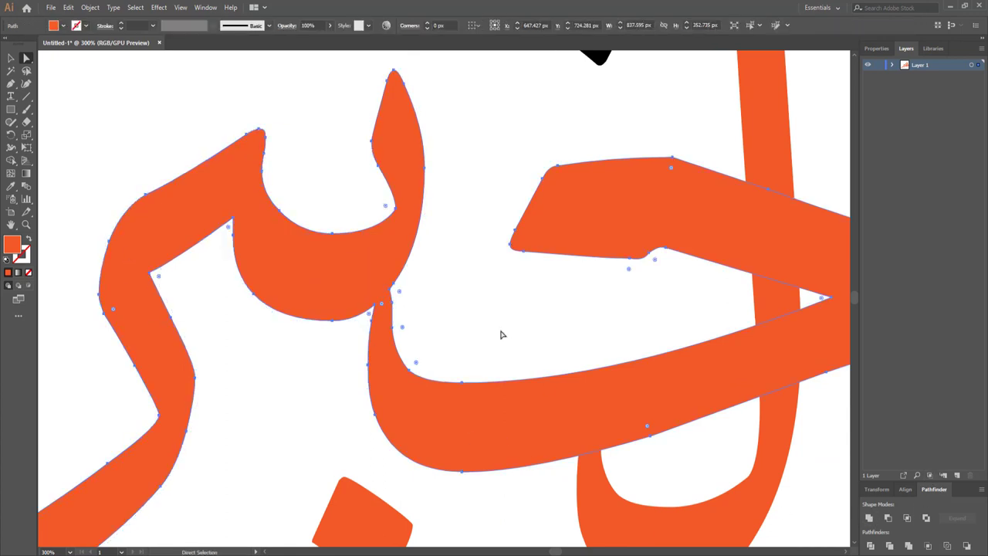
# Step: Make the black diamond dot orange and rotate the two-dot mark 90°
pyautogui.hotkey('ctrl', '-')
pyautogui.hotkey('ctrl', '-')
pyautogui.hotkey('ctrl', '-')
pyautogui.hotkey('ctrl', '-')
pyautogui.click(474, 233)
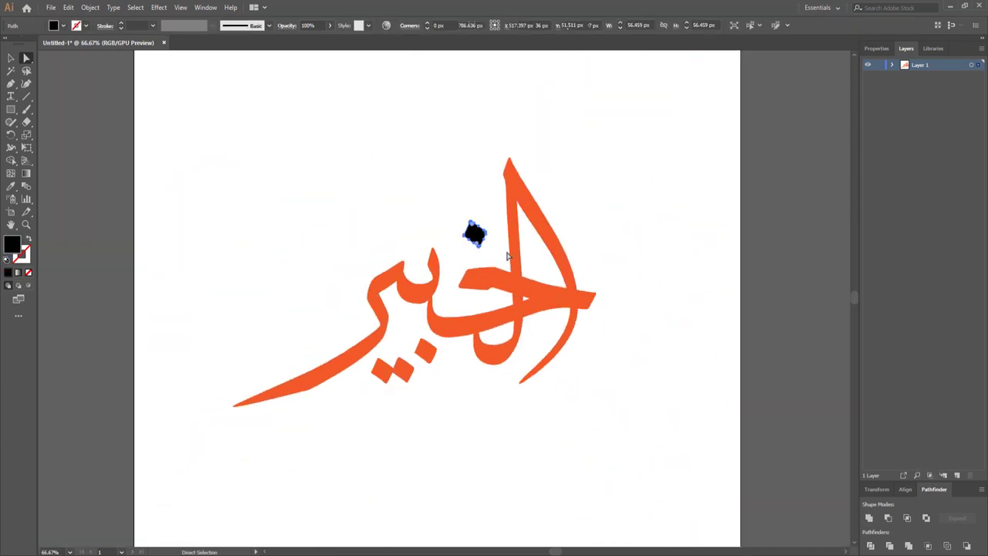
pyautogui.press('i')
pyautogui.click(513, 258)
pyautogui.press('v')
pyautogui.click(186, 272)
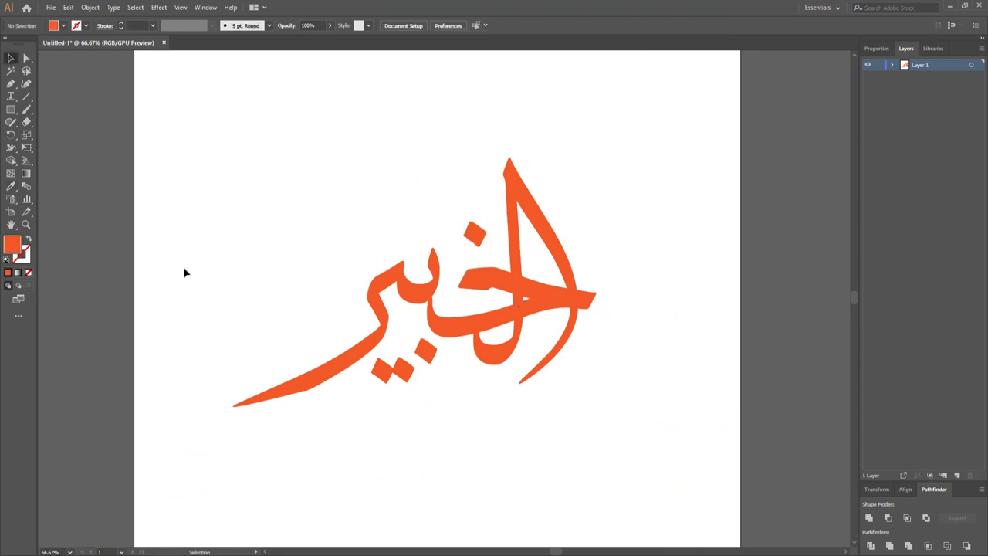
pyautogui.click(402, 374)
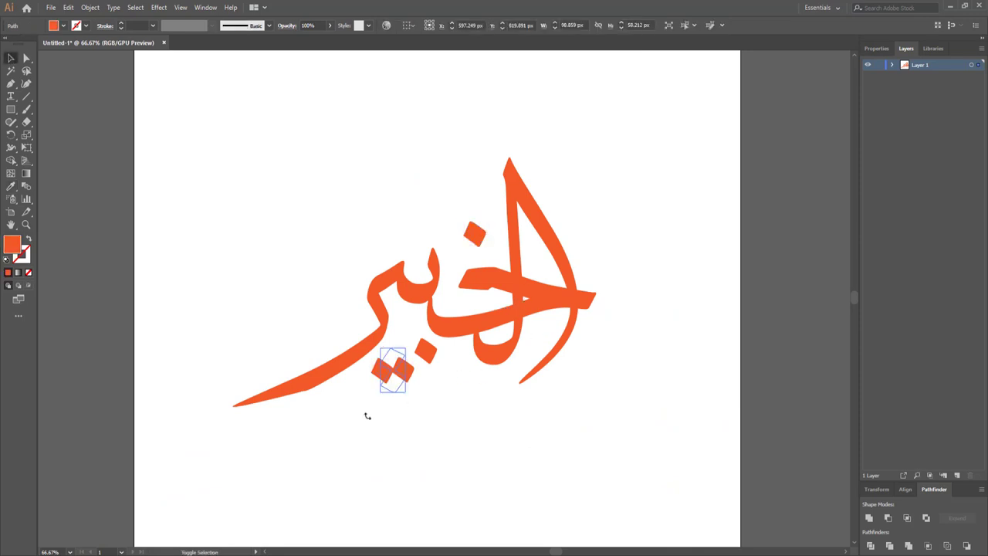
pyautogui.moveTo(367, 416); pyautogui.dragTo(398, 371)
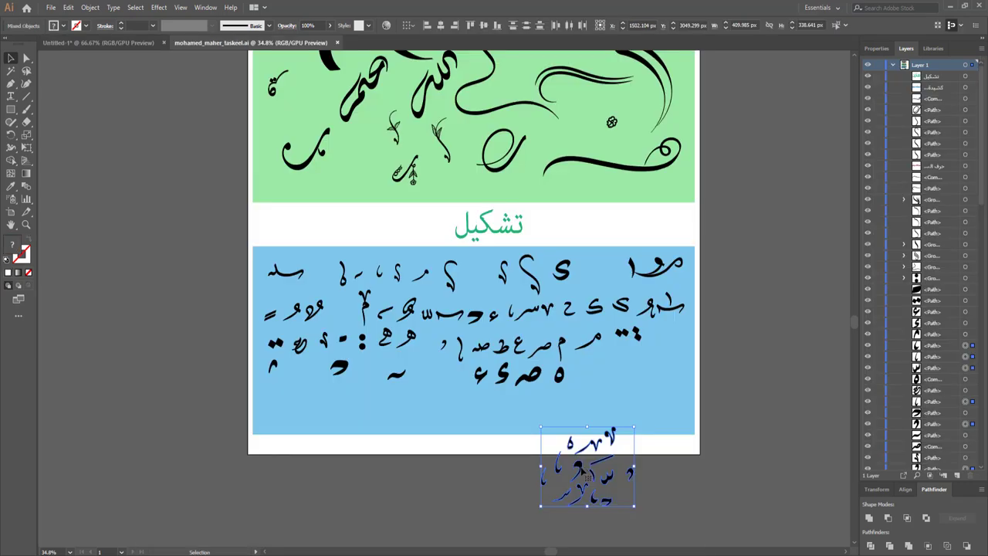
# Step: Bring the taskeel diacritic set into the logo, placing a damma and fatha above and a fatha below
pyautogui.moveTo(301, 312)
pyautogui.mouseDown()
pyautogui.moveTo(550, 469)
pyautogui.moveTo(104, 50)
pyautogui.moveTo(706, 461)
pyautogui.mouseUp()
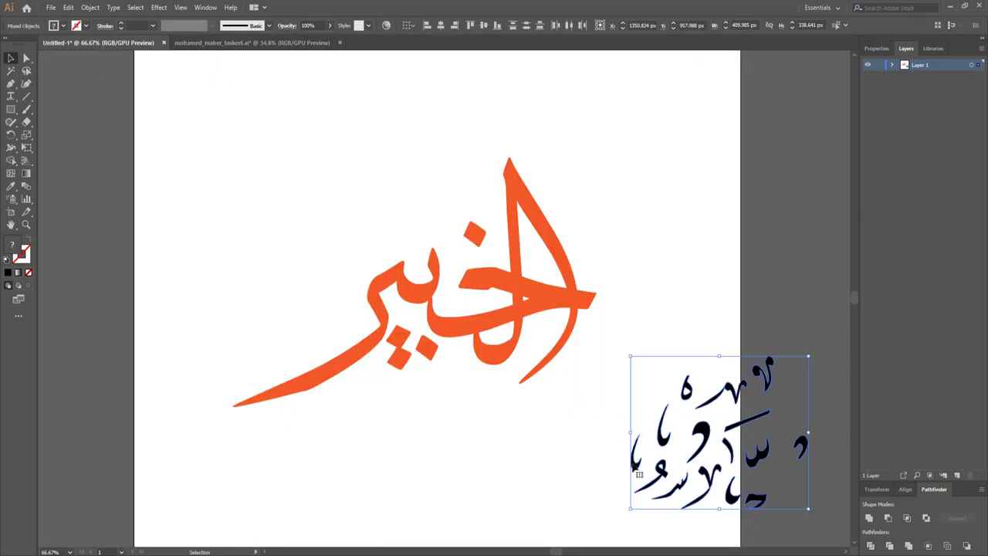
pyautogui.click(668, 479)
pyautogui.moveTo(378, 254); pyautogui.dragTo(386, 244)
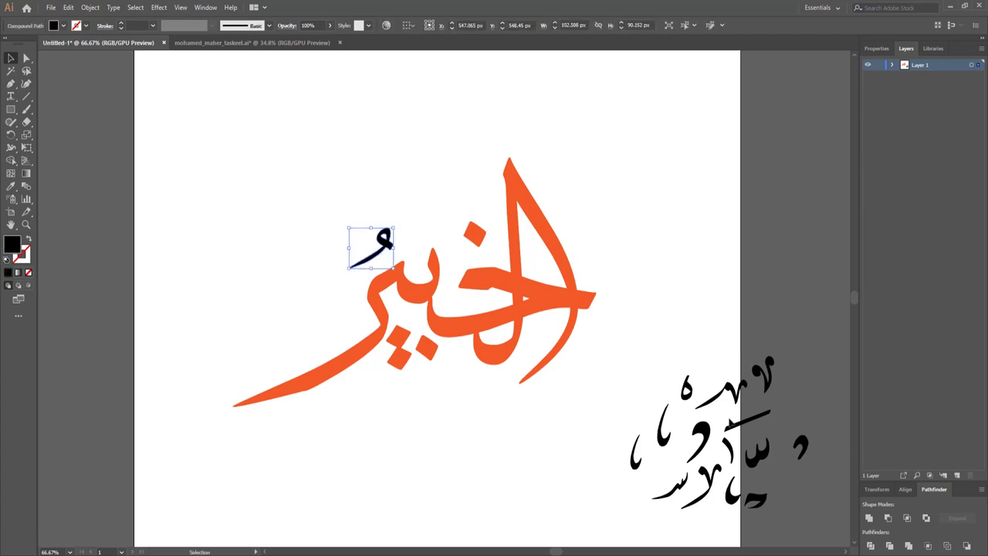
pyautogui.moveTo(646, 488)
pyautogui.mouseDown()
pyautogui.moveTo(453, 224)
pyautogui.moveTo(433, 373)
pyautogui.mouseUp()
pyautogui.click(539, 453)
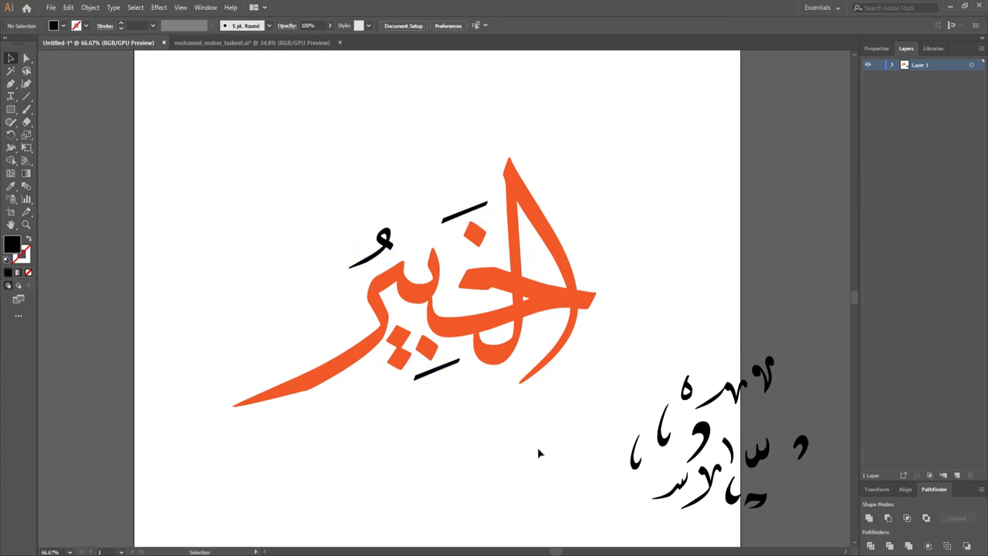
# Step: Place the ا glyph above the word, lower the top fatha, and bring a swash stroke from taskeel
pyautogui.click(424, 216)
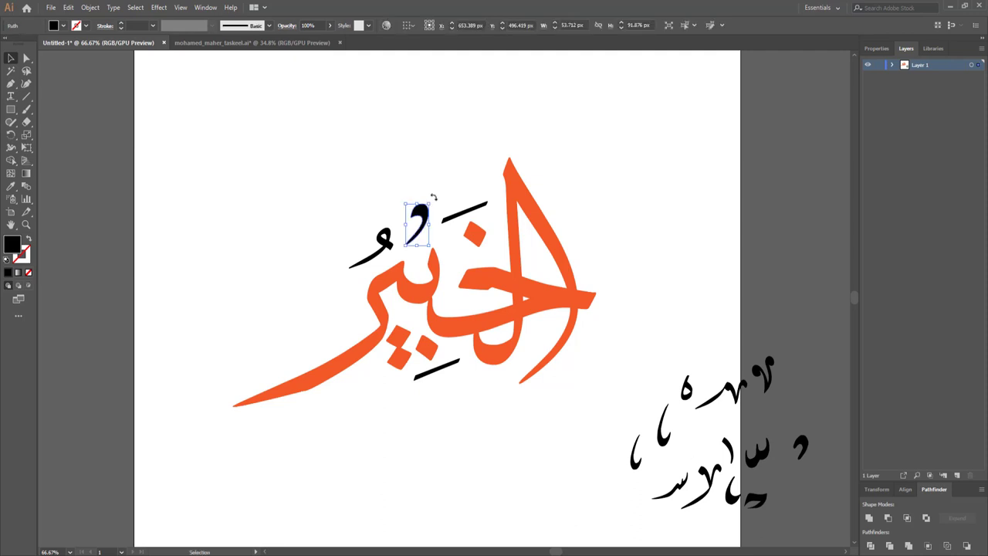
pyautogui.click(386, 236)
pyautogui.moveTo(363, 246); pyautogui.dragTo(371, 219)
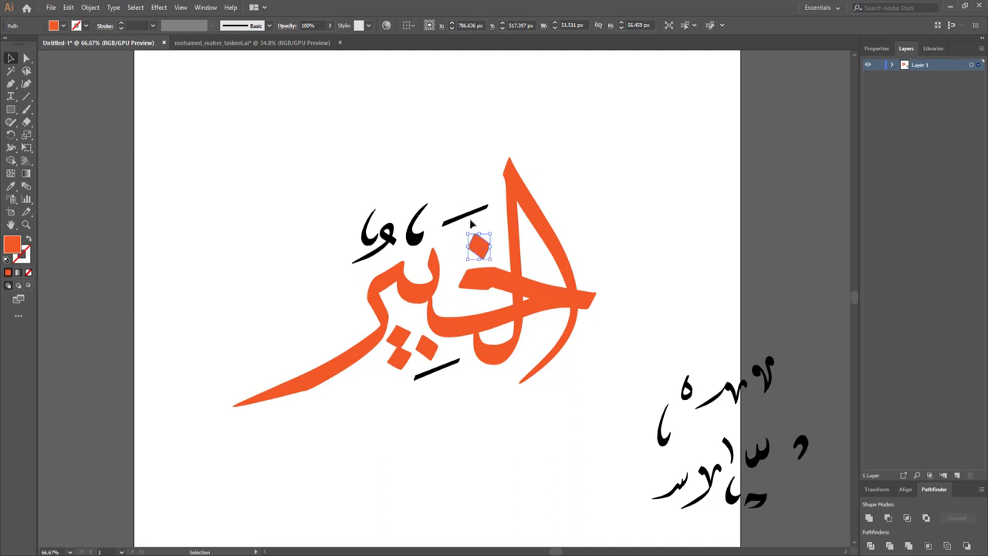
pyautogui.moveTo(468, 219)
pyautogui.mouseDown()
pyautogui.moveTo(469, 229)
pyautogui.moveTo(491, 223)
pyautogui.mouseUp()
pyautogui.click(403, 487)
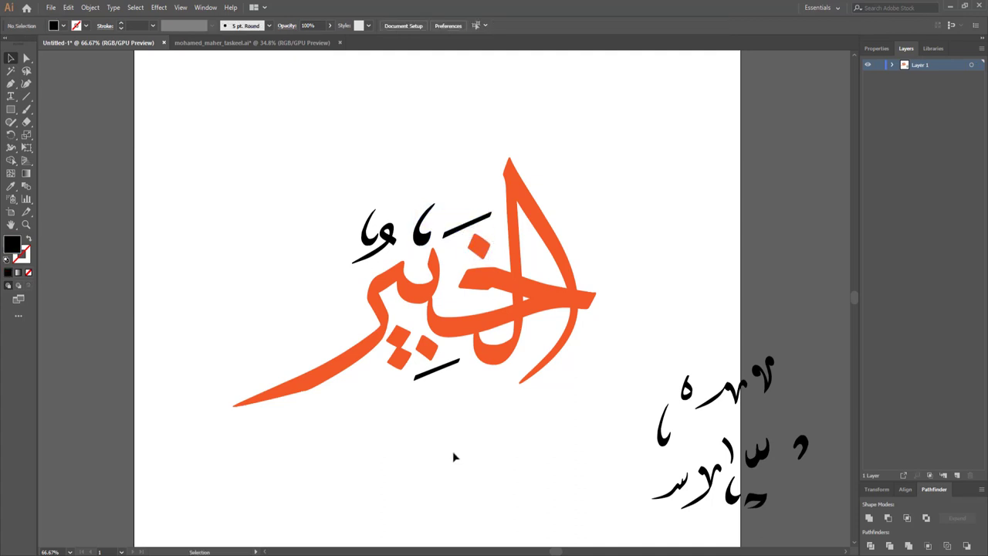
pyautogui.click(255, 42)
pyautogui.moveTo(576, 222)
pyautogui.mouseDown()
pyautogui.moveTo(119, 38)
pyautogui.moveTo(313, 222)
pyautogui.moveTo(672, 164)
pyautogui.mouseUp()
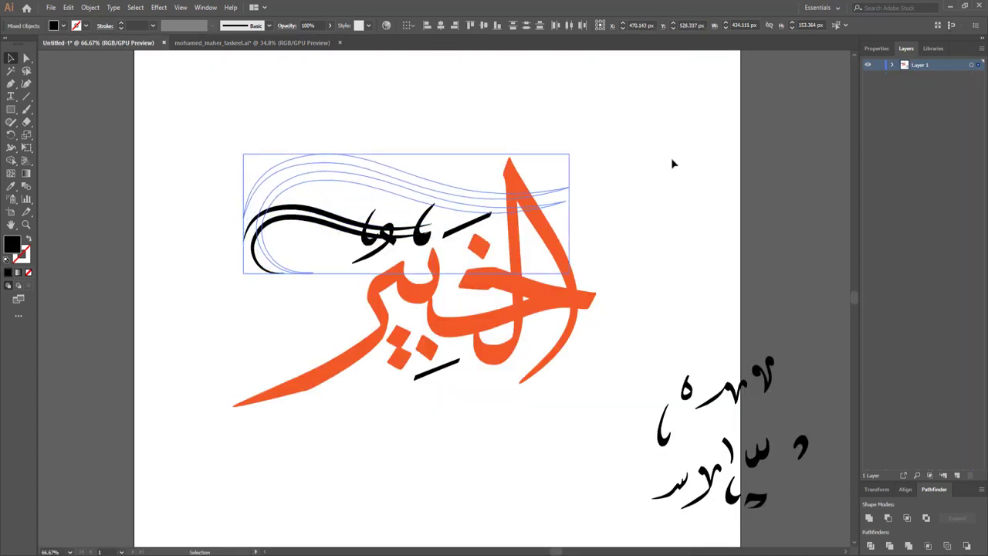
# Step: Position the swash over the word's top and change the small orange dot's stacking order
pyautogui.moveTo(362, 210); pyautogui.dragTo(393, 241)
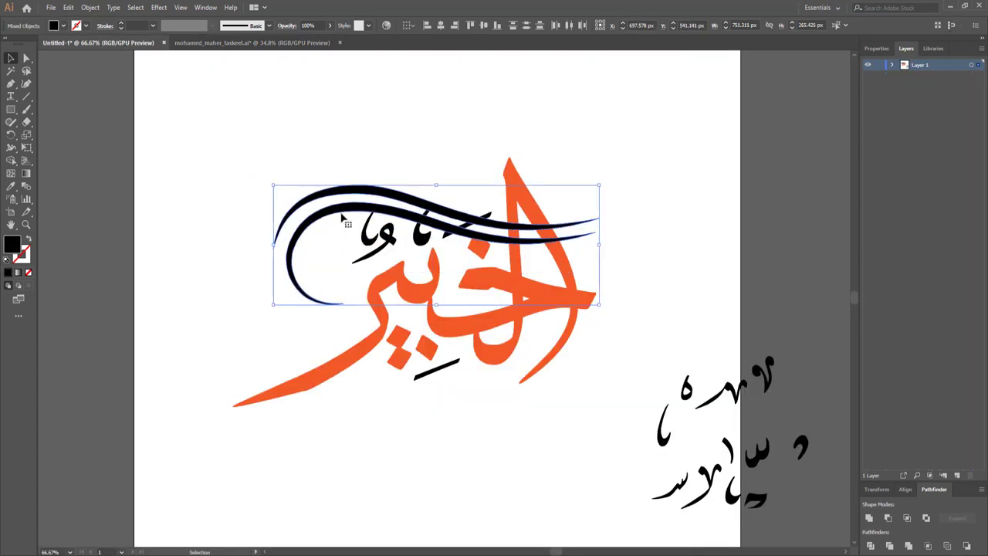
pyautogui.moveTo(343, 218); pyautogui.dragTo(356, 222)
pyautogui.click(476, 248)
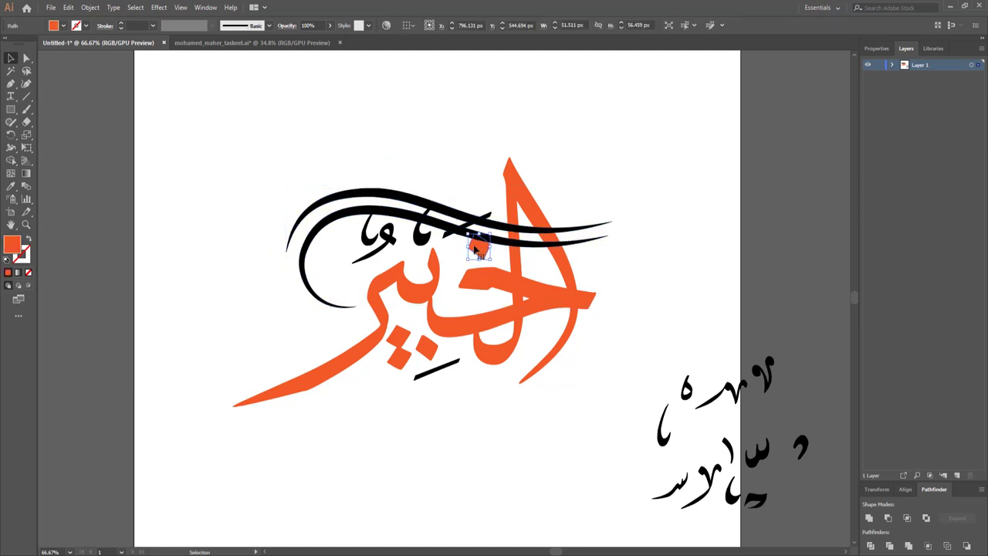
pyautogui.rightClick(477, 249)
pyautogui.click(624, 425)
pyautogui.click(466, 234)
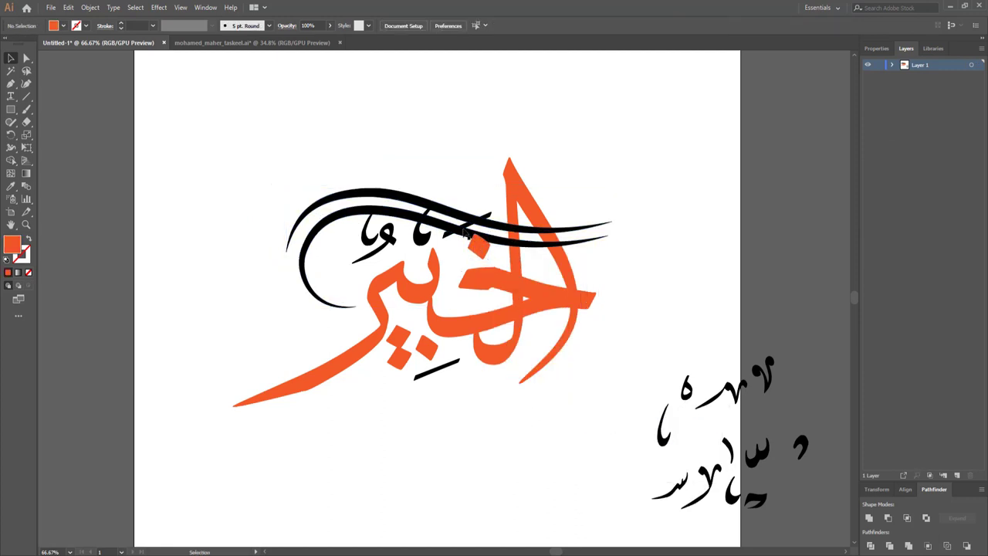
pyautogui.moveTo(466, 231); pyautogui.dragTo(445, 257)
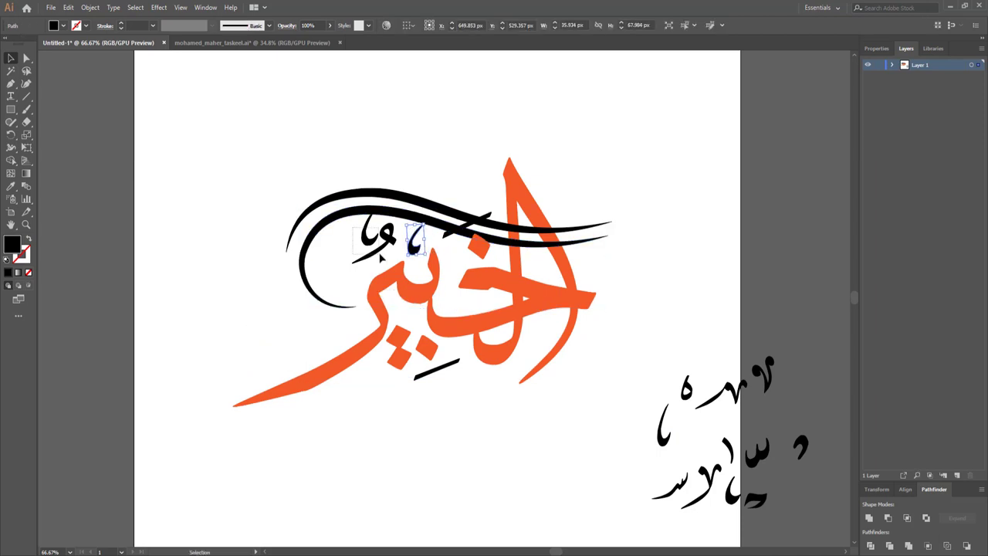
# Step: Nudge the وا group, the orange piece, the swoosh strokes and the small black strokes into tighter positions
pyautogui.moveTo(362, 239)
pyautogui.mouseDown()
pyautogui.moveTo(376, 260)
pyautogui.moveTo(357, 252)
pyautogui.mouseUp()
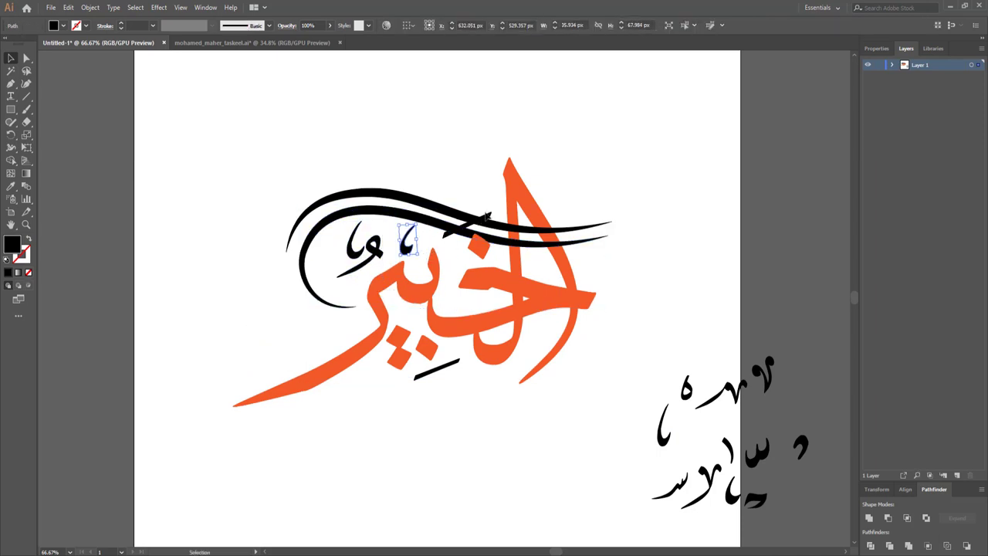
pyautogui.click(489, 221)
pyautogui.moveTo(491, 223)
pyautogui.mouseDown()
pyautogui.moveTo(491, 202)
pyautogui.moveTo(498, 260)
pyautogui.mouseUp()
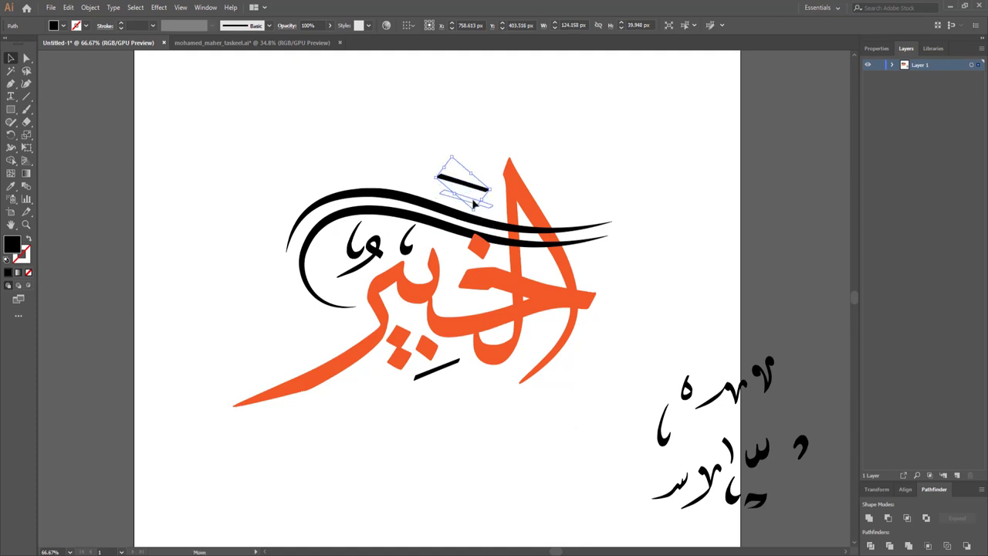
pyautogui.click(508, 414)
pyautogui.click(485, 243)
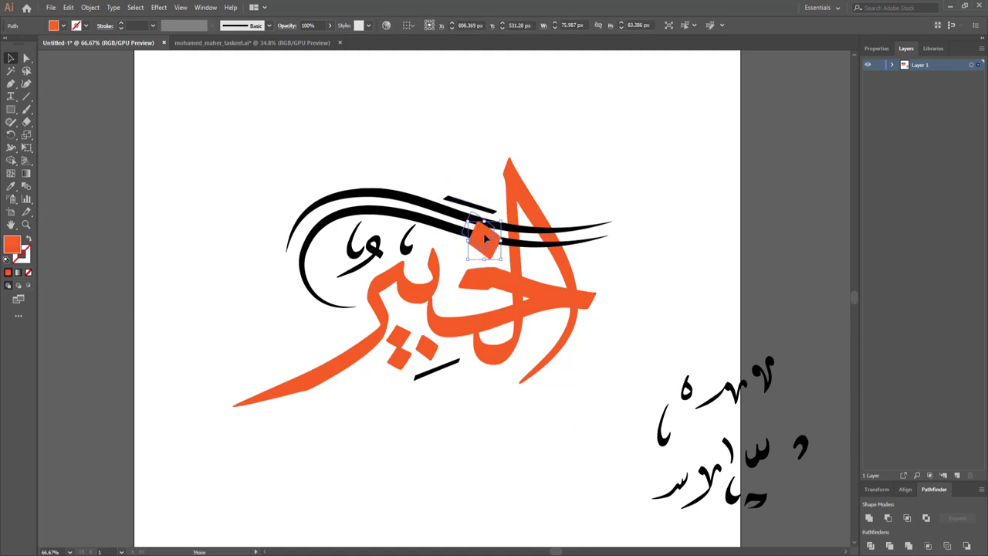
pyautogui.moveTo(486, 240); pyautogui.dragTo(480, 232)
pyautogui.keyDown('shift'); pyautogui.click(385, 220); pyautogui.keyUp('shift')
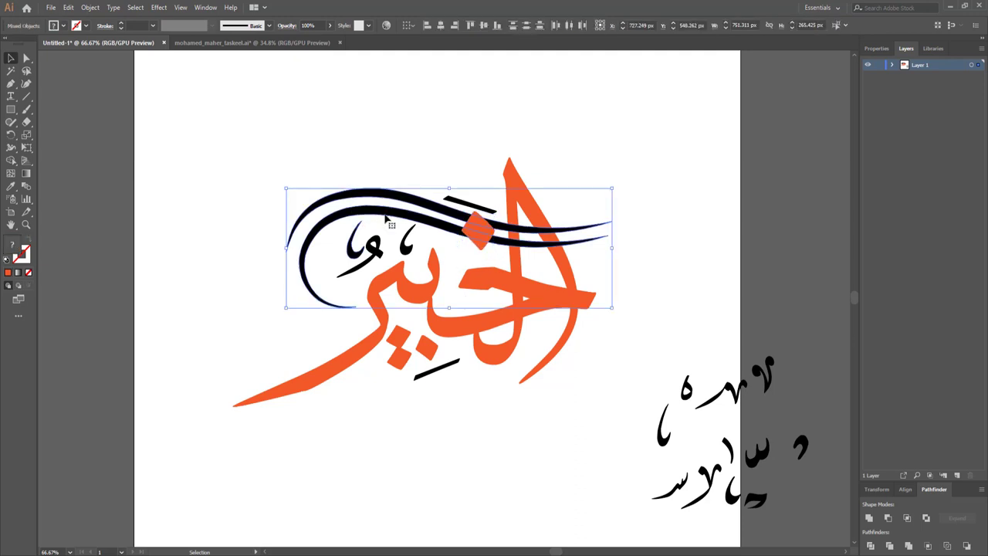
pyautogui.moveTo(386, 218); pyautogui.dragTo(386, 224)
pyautogui.click(408, 241)
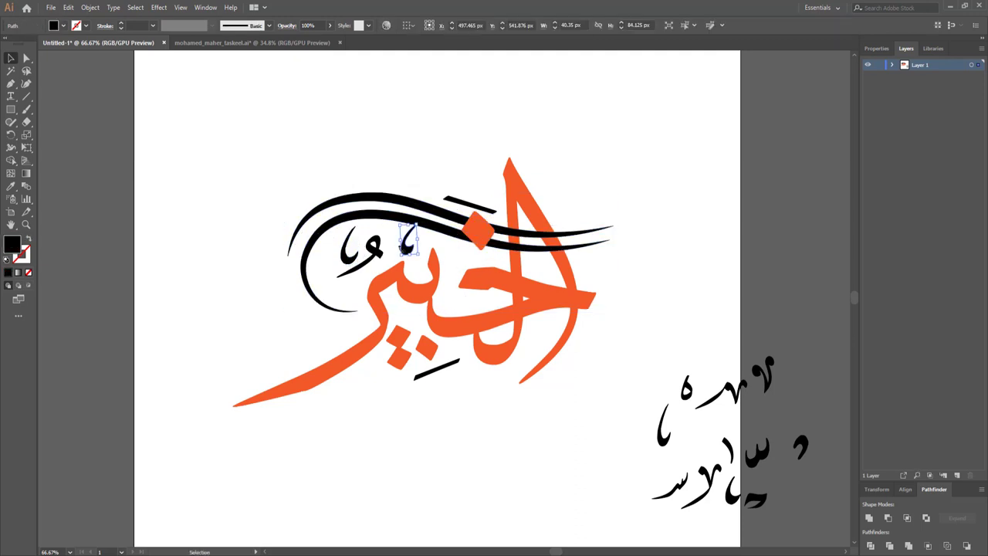
pyautogui.moveTo(413, 257); pyautogui.dragTo(421, 265)
# Step: Try repositioning the orange diamond and check the small black strokes and swoosh curve
pyautogui.click(471, 206)
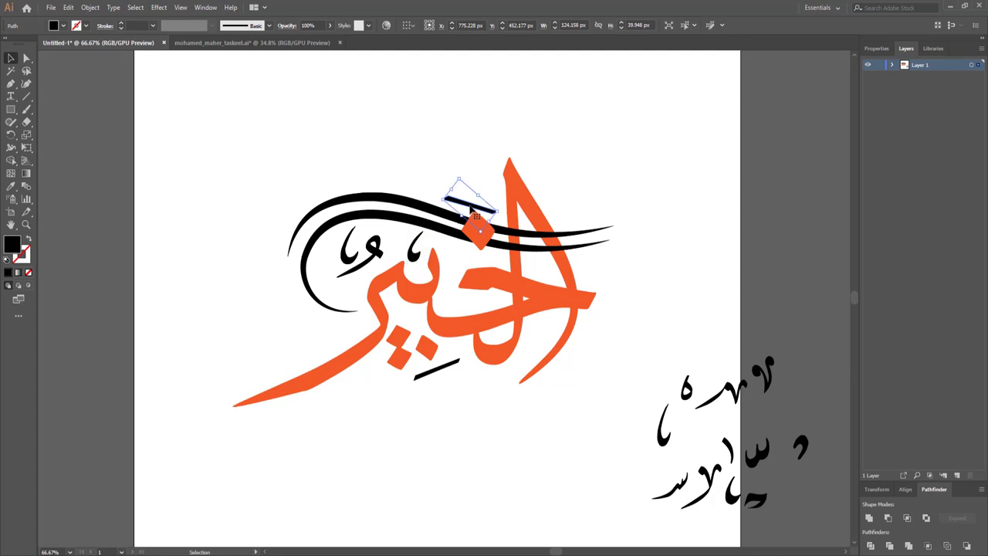
pyautogui.click(456, 369)
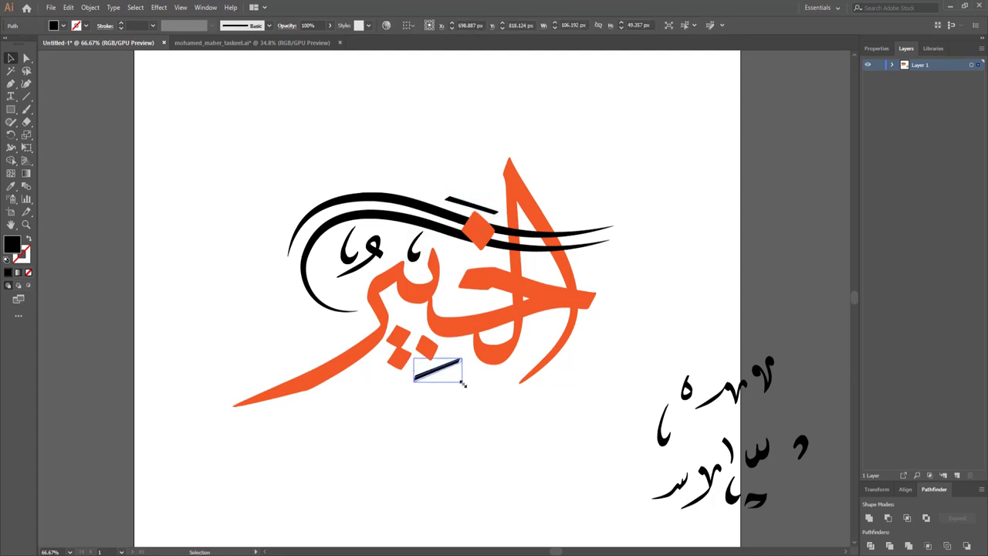
pyautogui.click(423, 346)
pyautogui.moveTo(401, 335); pyautogui.dragTo(423, 344)
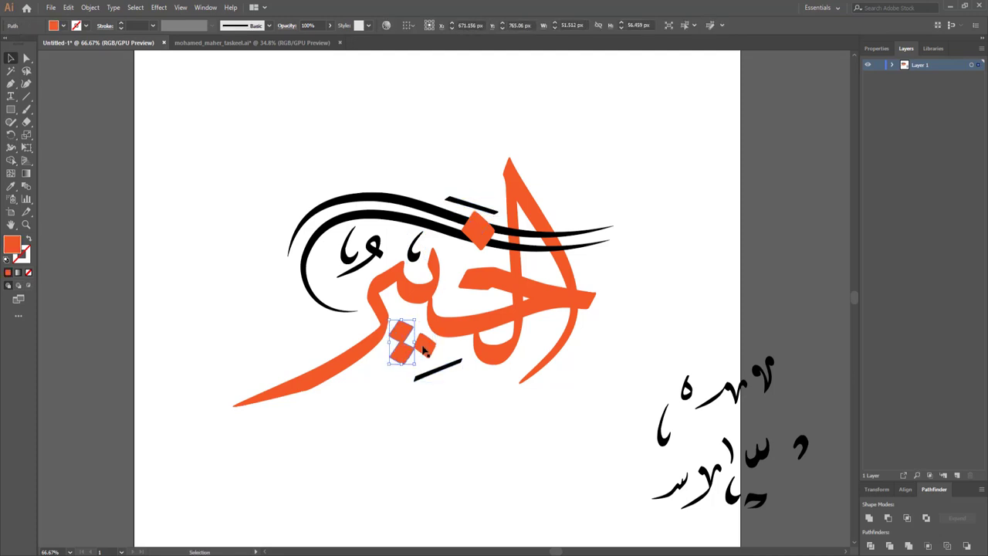
pyautogui.click(546, 401)
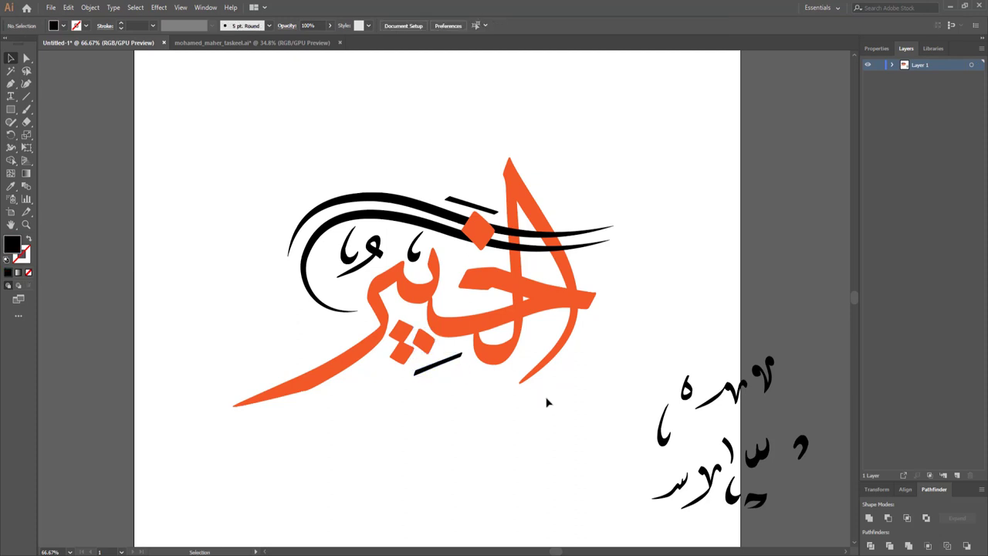
pyautogui.click(455, 360)
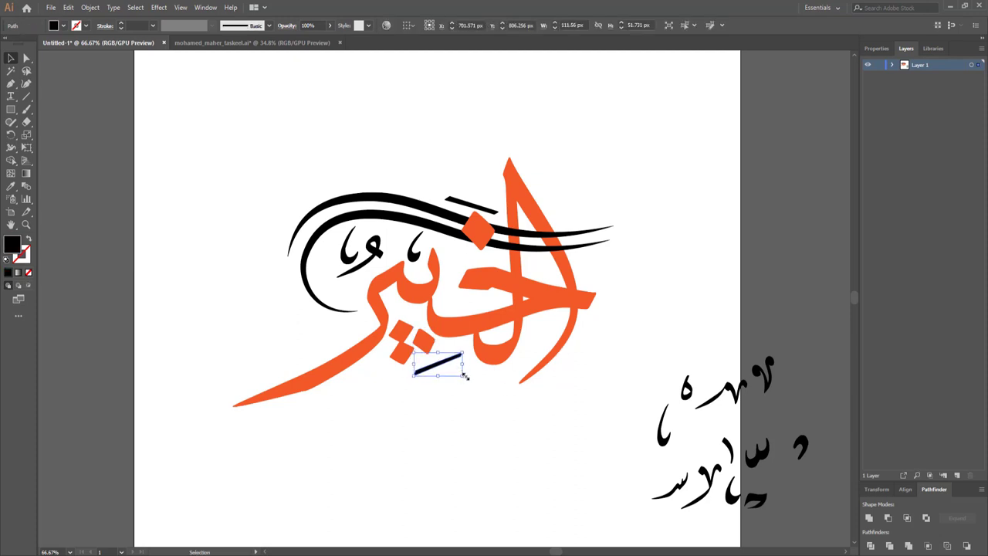
pyautogui.click(482, 402)
pyautogui.hscroll(1, 309, 172)
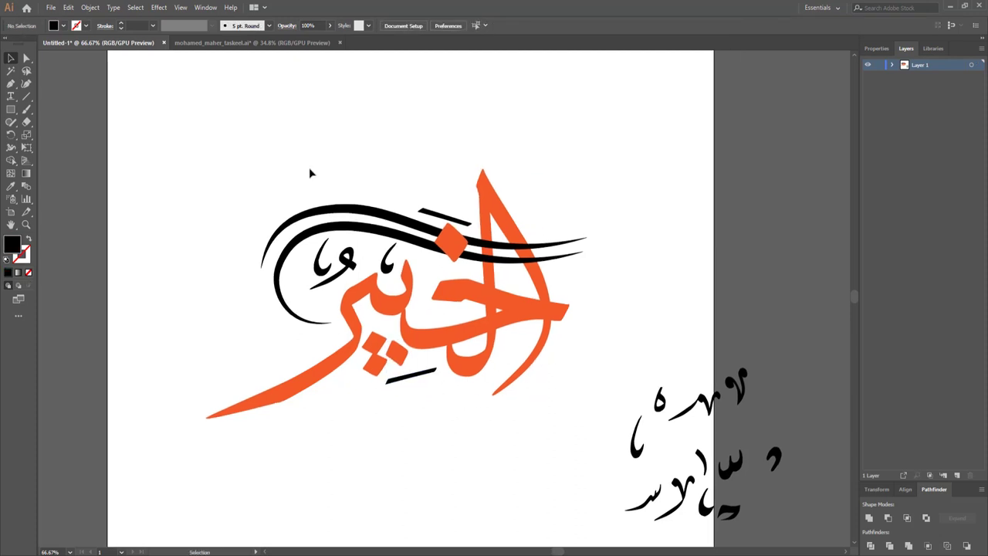
pyautogui.click(311, 217)
pyautogui.click(118, 182)
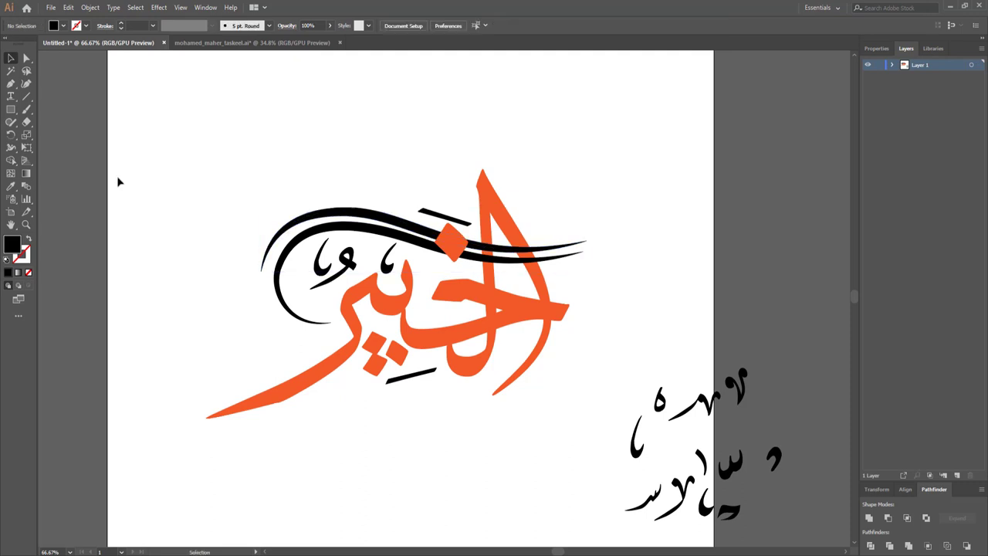
pyautogui.click(451, 245)
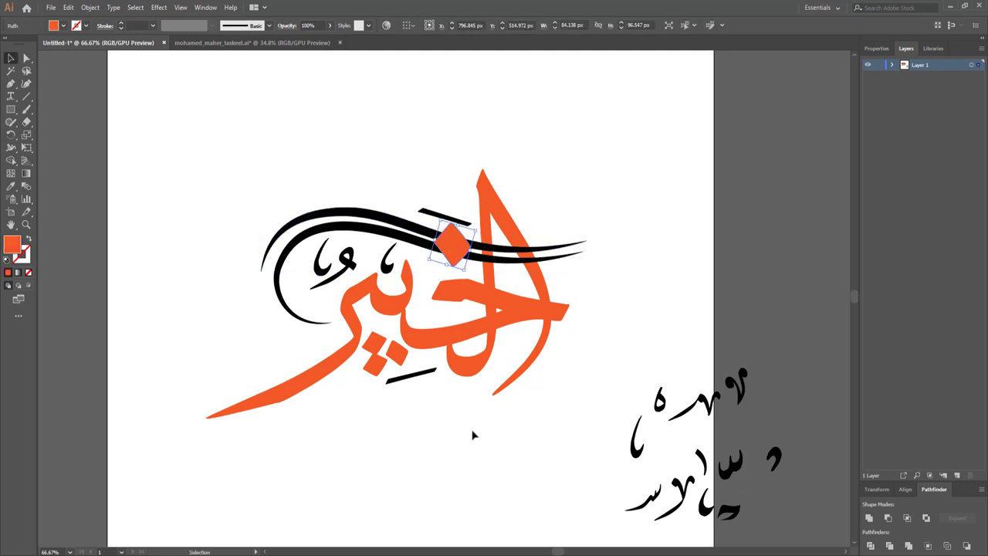
pyautogui.click(487, 415)
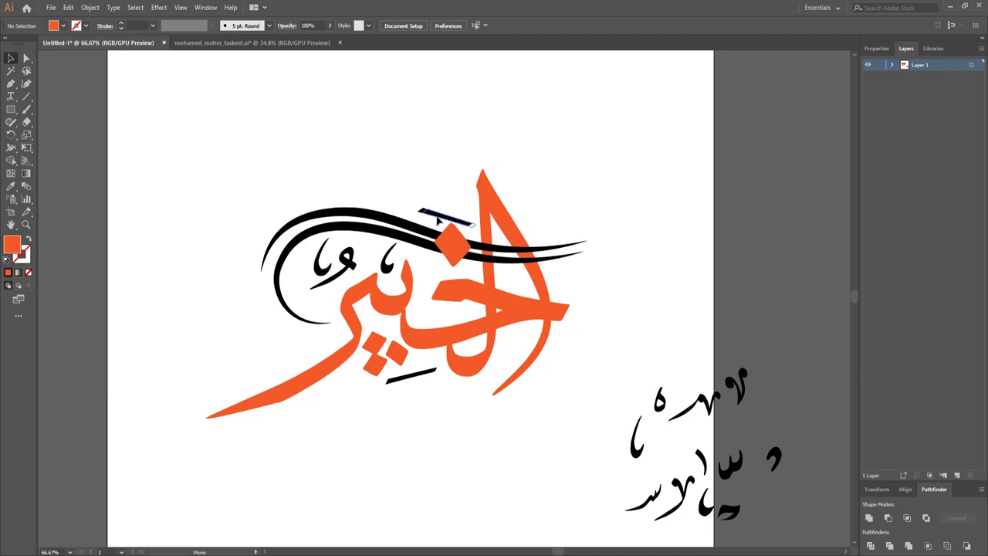
# Step: Lower the upper small black stroke and place a rotated spare ا stroke on the orange letter
pyautogui.moveTo(436, 220); pyautogui.dragTo(440, 229)
pyautogui.click(406, 384)
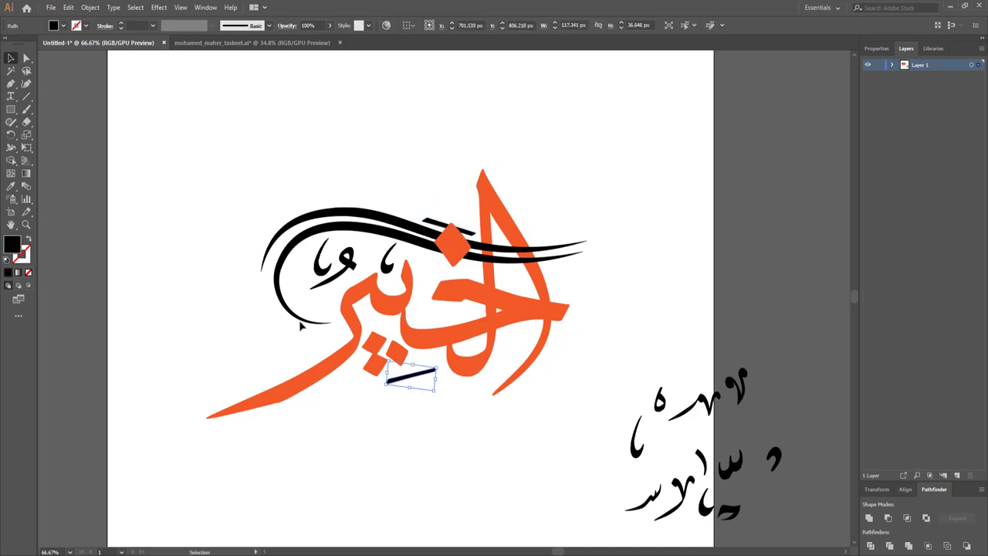
pyautogui.moveTo(644, 457); pyautogui.dragTo(507, 357)
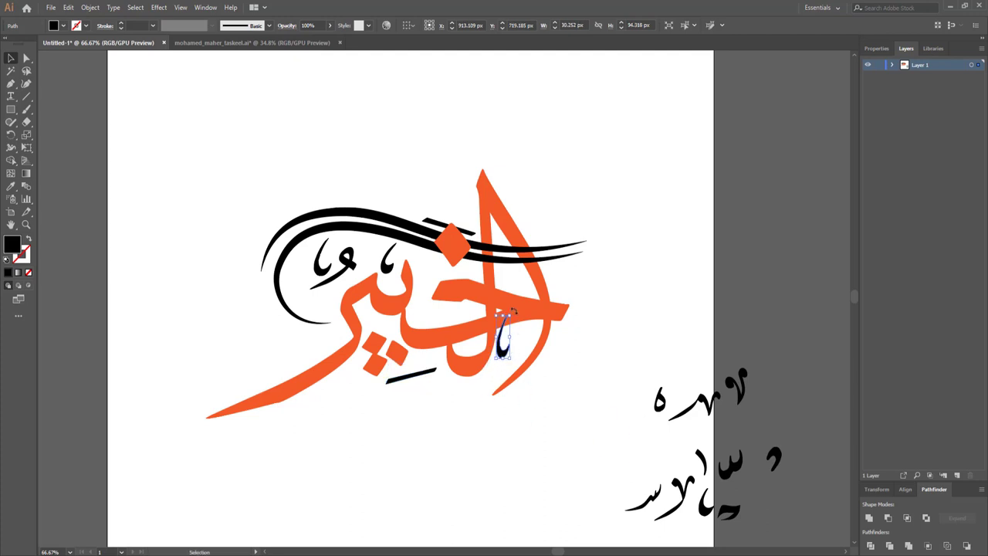
pyautogui.moveTo(459, 383)
pyautogui.mouseDown()
pyautogui.moveTo(517, 347)
pyautogui.moveTo(526, 354)
pyautogui.moveTo(244, 316)
pyautogui.mouseUp()
pyautogui.click(512, 330)
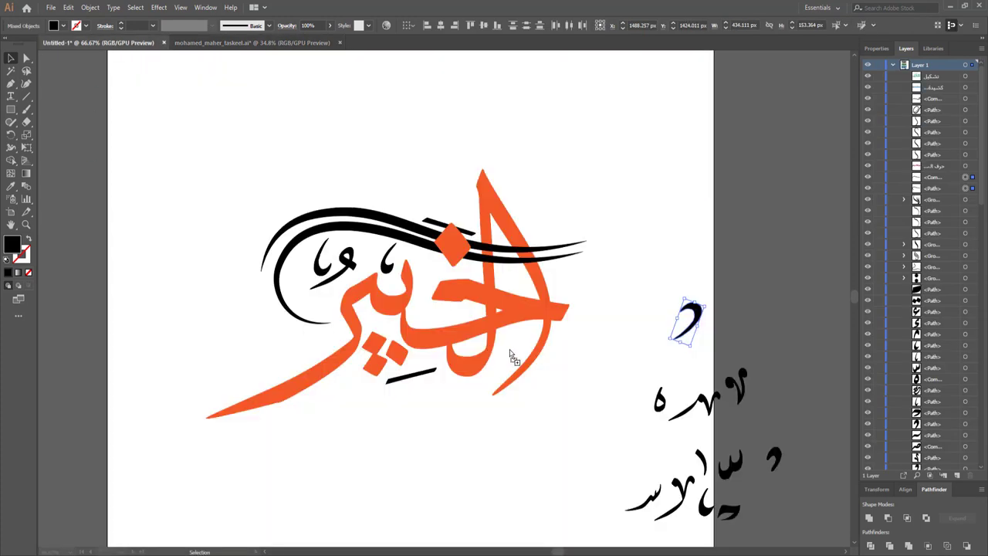
# Step: Bring a black mark onto the orange letter, reposition the small glyph and rotate the left one
pyautogui.moveTo(114, 46); pyautogui.dragTo(512, 347)
pyautogui.click(552, 404)
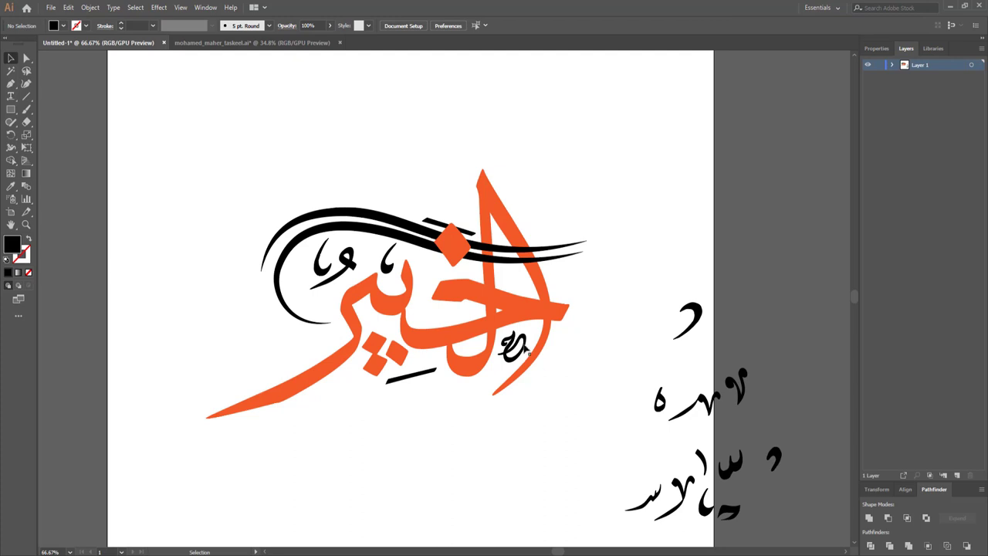
pyautogui.click(389, 264)
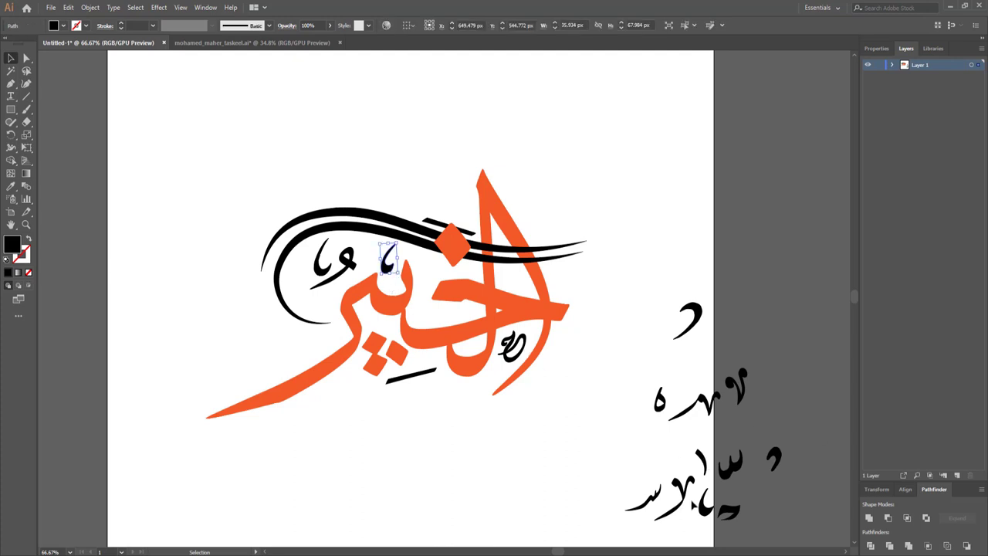
pyautogui.moveTo(433, 286); pyautogui.dragTo(430, 284)
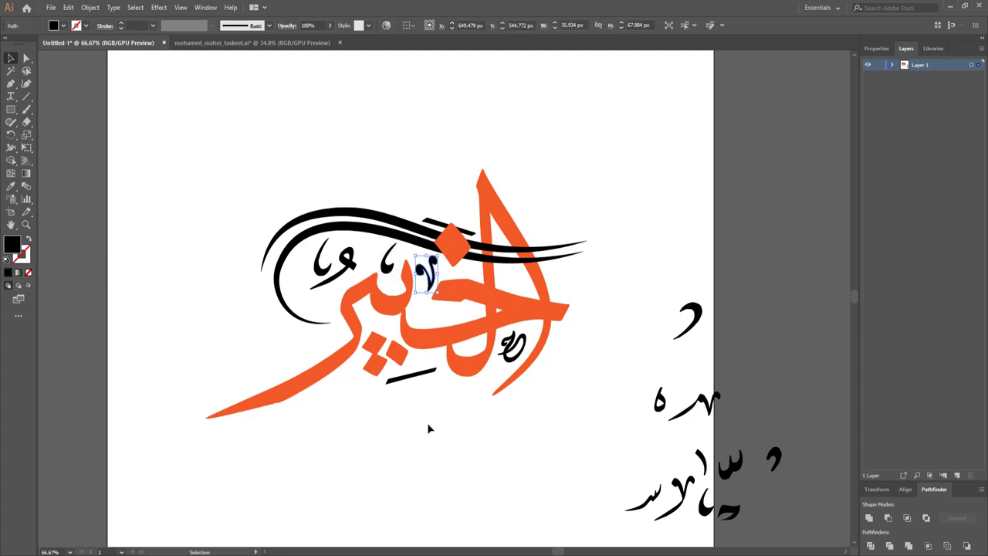
pyautogui.click(430, 430)
pyautogui.click(356, 285)
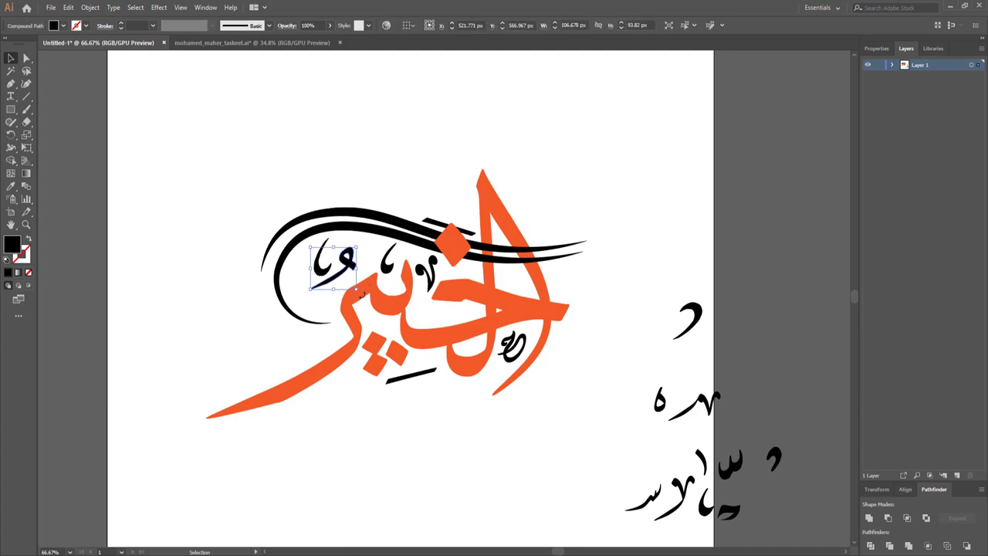
pyautogui.moveTo(362, 293); pyautogui.dragTo(365, 244)
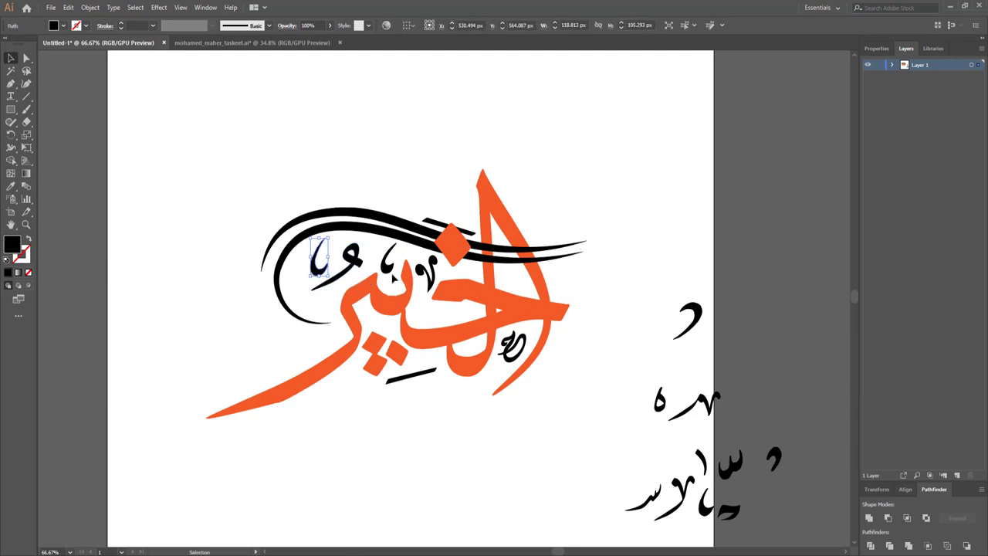
pyautogui.click(510, 451)
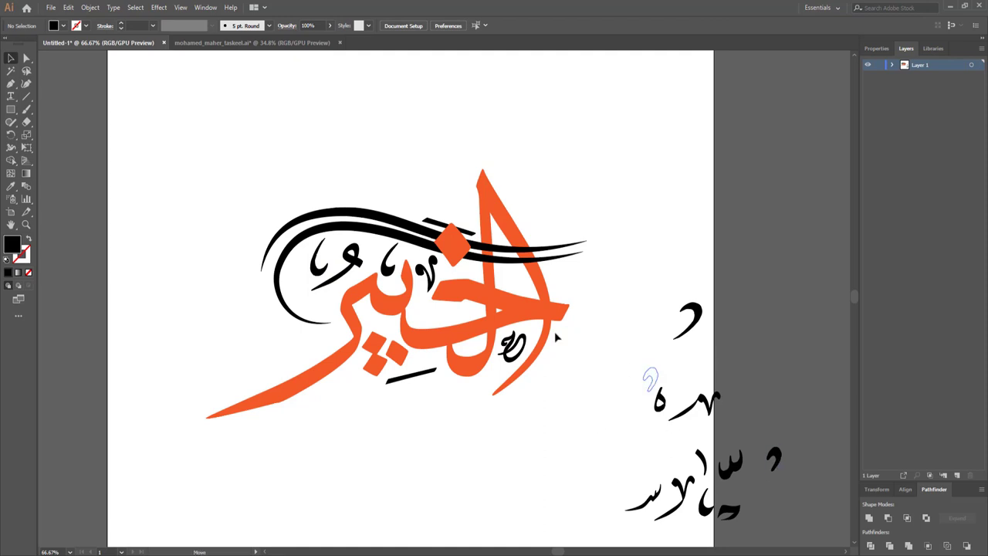
# Step: Place the و glyph, then delete the leftover spare glyphs beside the artboard
pyautogui.moveTo(518, 282); pyautogui.dragTo(518, 283)
pyautogui.click(540, 279)
pyautogui.click(517, 279)
pyautogui.click(409, 390)
pyautogui.moveTo(632, 297); pyautogui.dragTo(656, 510)
pyautogui.press('Delete')
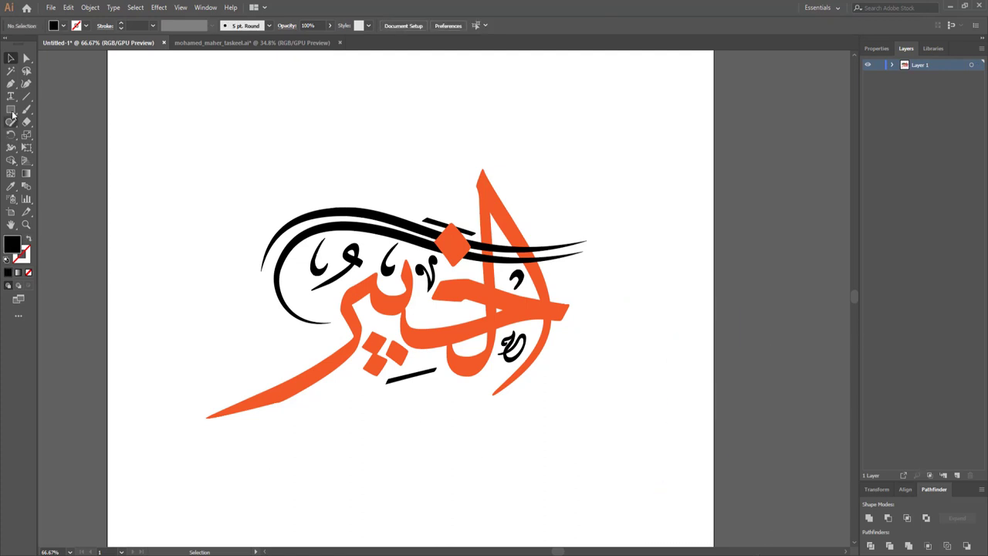
# Step: Draw a rectangle around the calligraphy as an unfilled 12 pt black outline
pyautogui.moveTo(13, 114); pyautogui.dragTo(53, 105)
pyautogui.moveTo(215, 193)
pyautogui.mouseDown()
pyautogui.moveTo(539, 394)
pyautogui.moveTo(559, 393)
pyautogui.mouseUp()
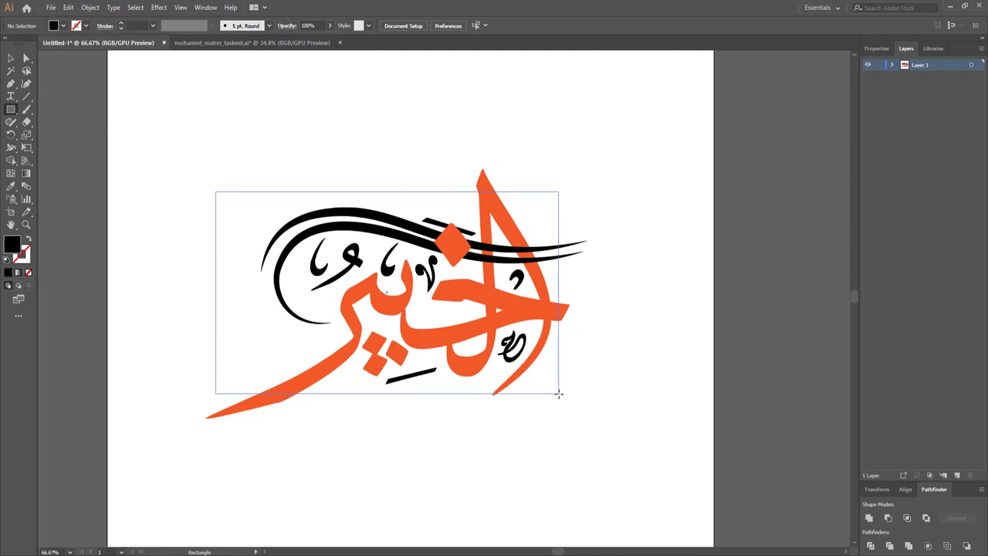
pyautogui.hotkey('shift', 'x')
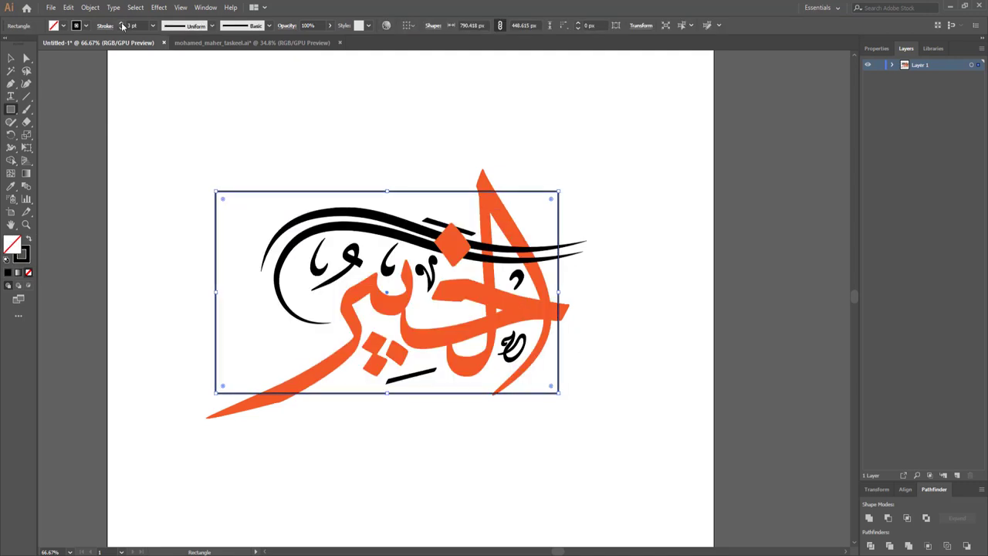
pyautogui.click(121, 23)
pyautogui.click(122, 23)
# Step: Move the frame's left edge inward and expand the outline into a filled shape
pyautogui.click(26, 57)
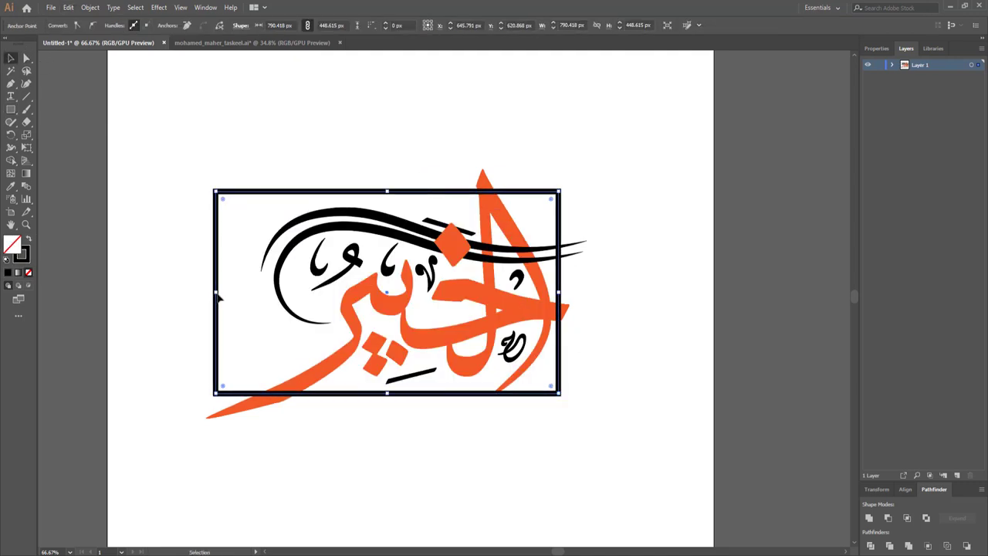
pyautogui.moveTo(215, 301); pyautogui.dragTo(242, 301)
pyautogui.click(344, 326)
pyautogui.hotkey('ctrl', 'a')
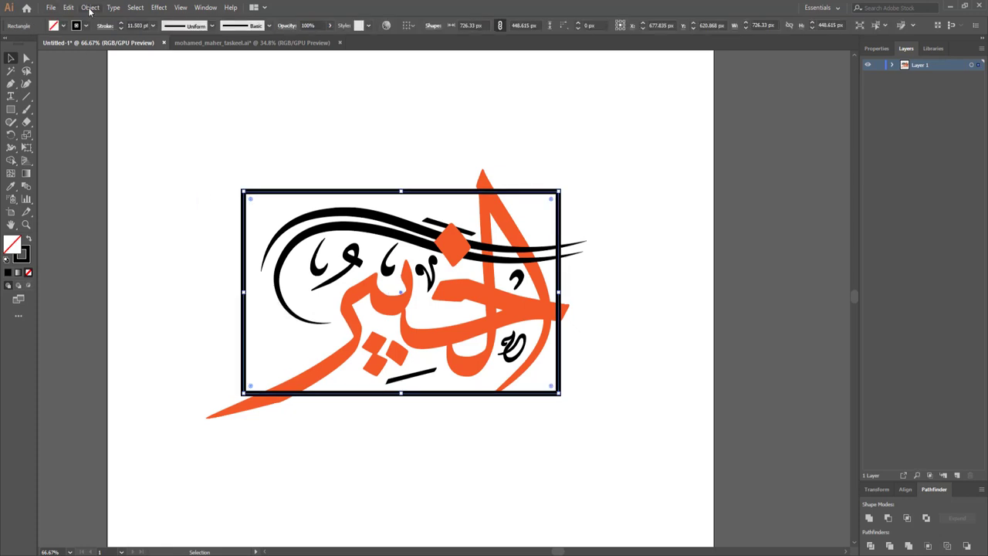
pyautogui.click(91, 7)
pyautogui.click(108, 133)
pyautogui.click(466, 342)
pyautogui.click(141, 285)
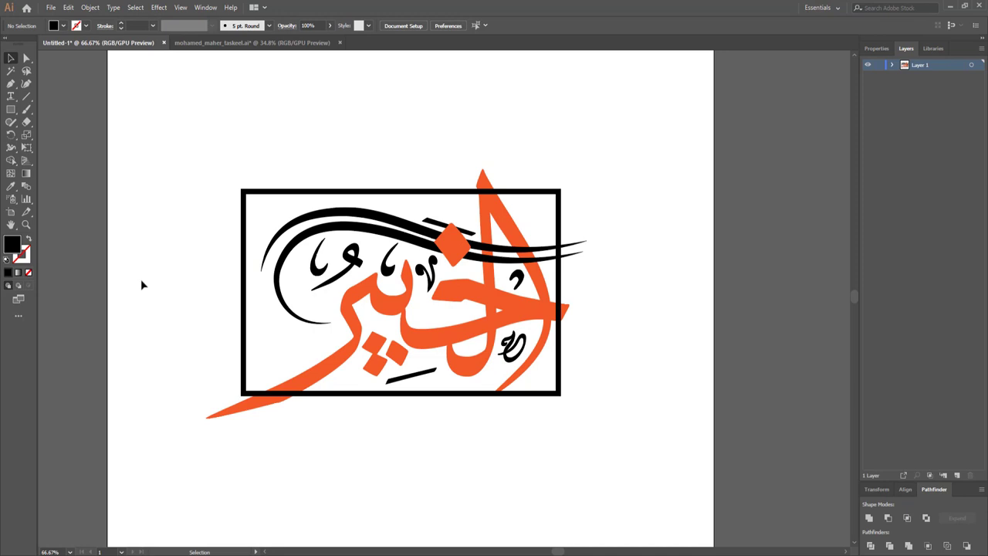
pyautogui.click(13, 112)
# Step: Cut the frame open at the top-right corner using a rectangle and Minus Front
pyautogui.moveTo(596, 163); pyautogui.dragTo(473, 324)
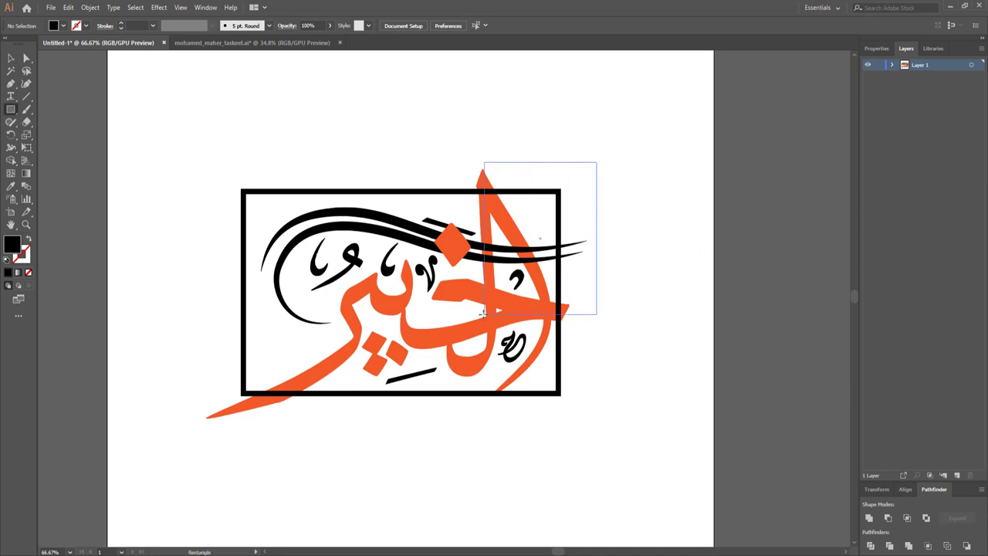
pyautogui.press('a')
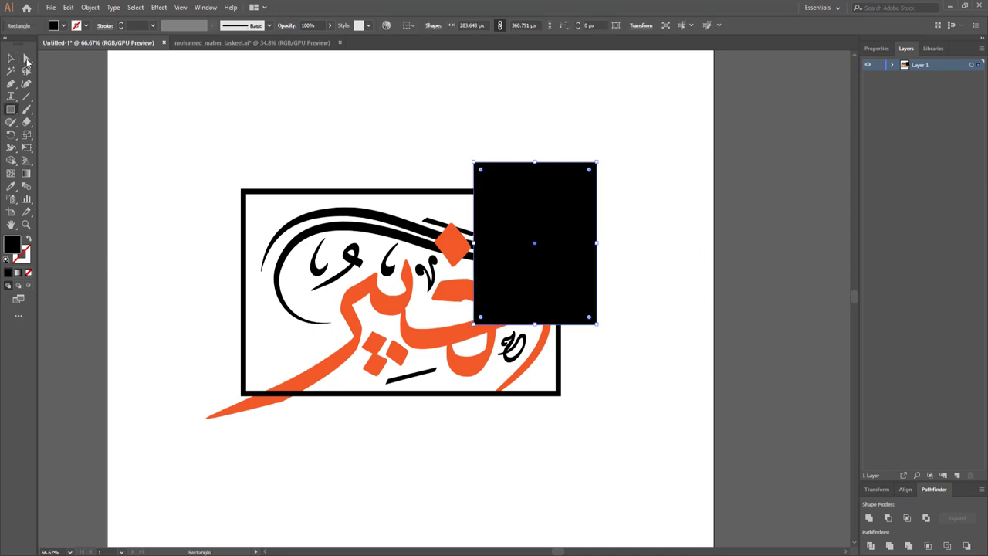
pyautogui.keyDown('shift'); pyautogui.click(320, 192); pyautogui.keyUp('shift')
pyautogui.click(888, 517)
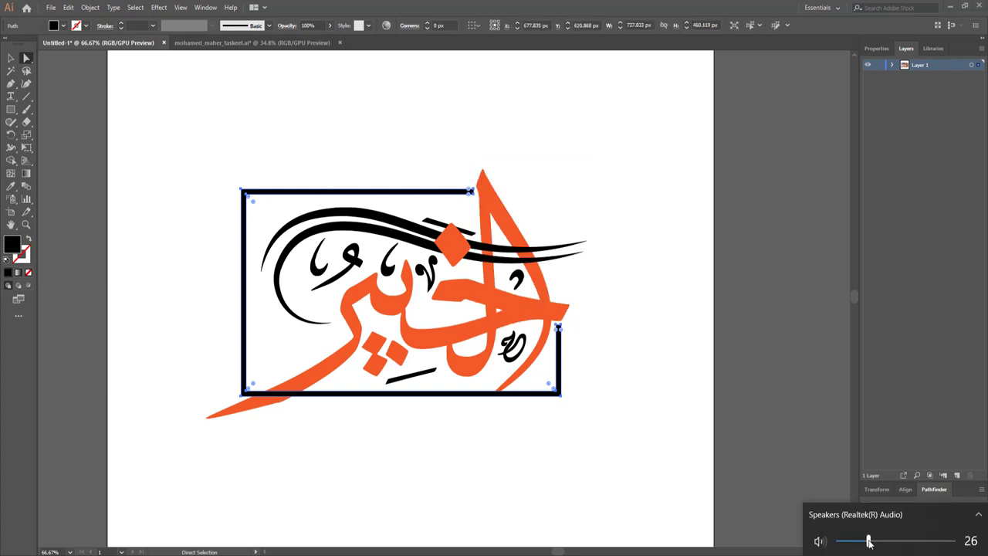
# Step: Draw a slanted parallelogram with the Pen over the frame's bottom-left edge
pyautogui.press('m')
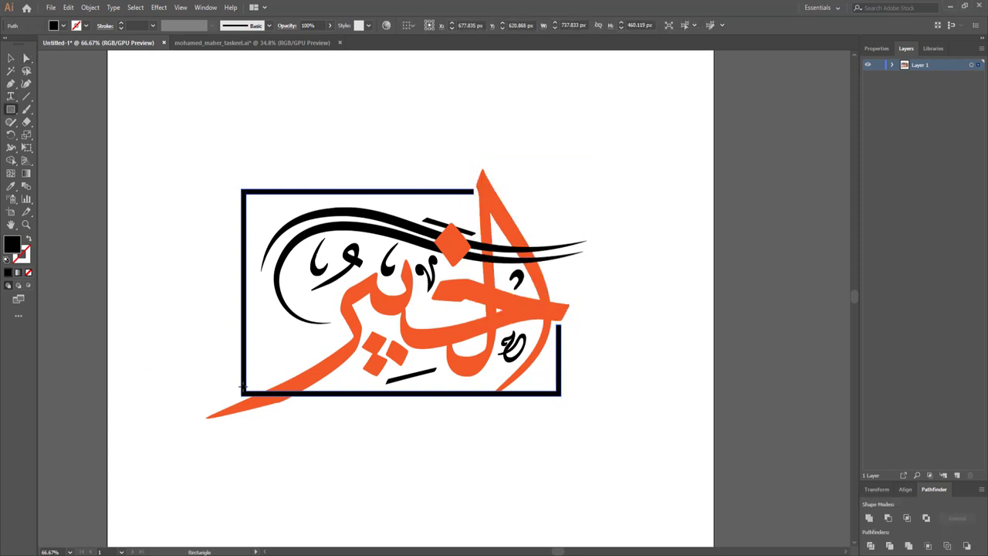
pyautogui.click(10, 96)
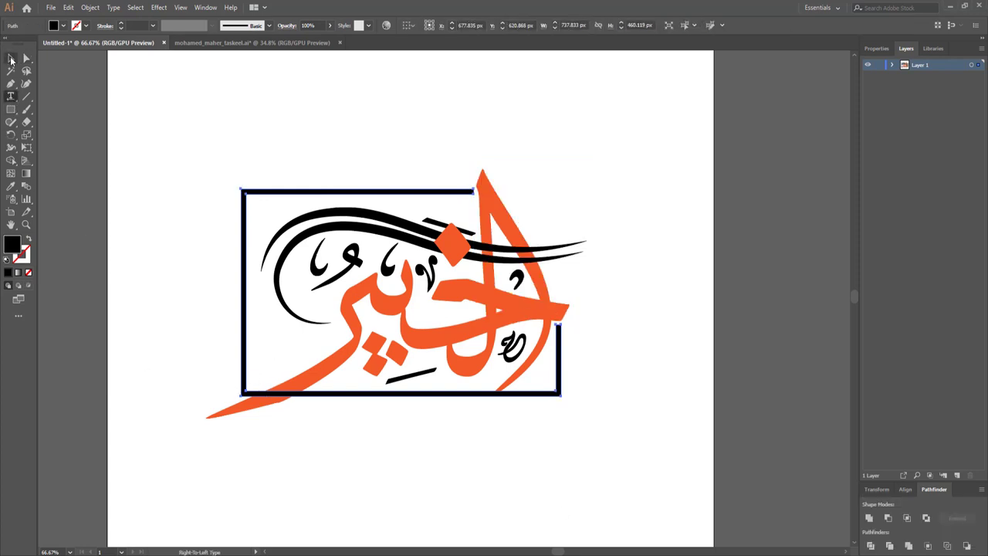
pyautogui.click(11, 83)
pyautogui.click(260, 384)
pyautogui.click(238, 400)
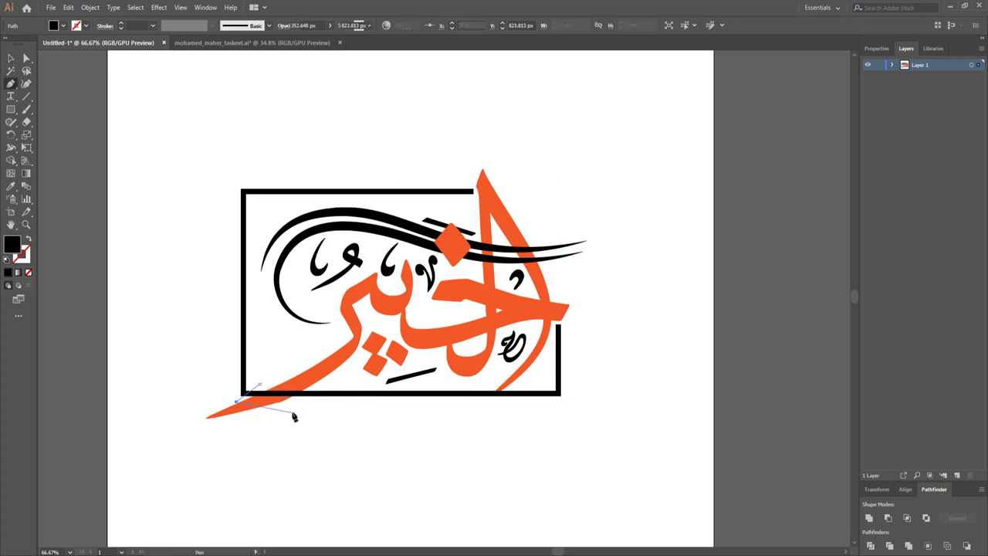
pyautogui.click(298, 402)
pyautogui.click(317, 385)
pyautogui.click(26, 58)
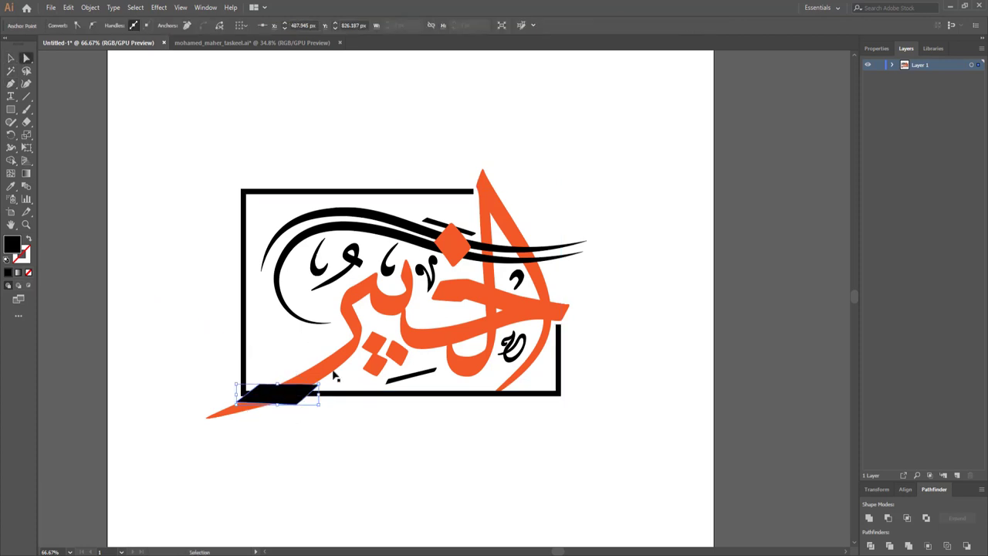
# Step: Subtract the parallelogram from the frame with Minus Front and delete the leftover piece
pyautogui.keyDown('shift'); pyautogui.click(369, 395); pyautogui.keyUp('shift')
pyautogui.keyDown('shift'); pyautogui.click(266, 399); pyautogui.keyUp('shift')
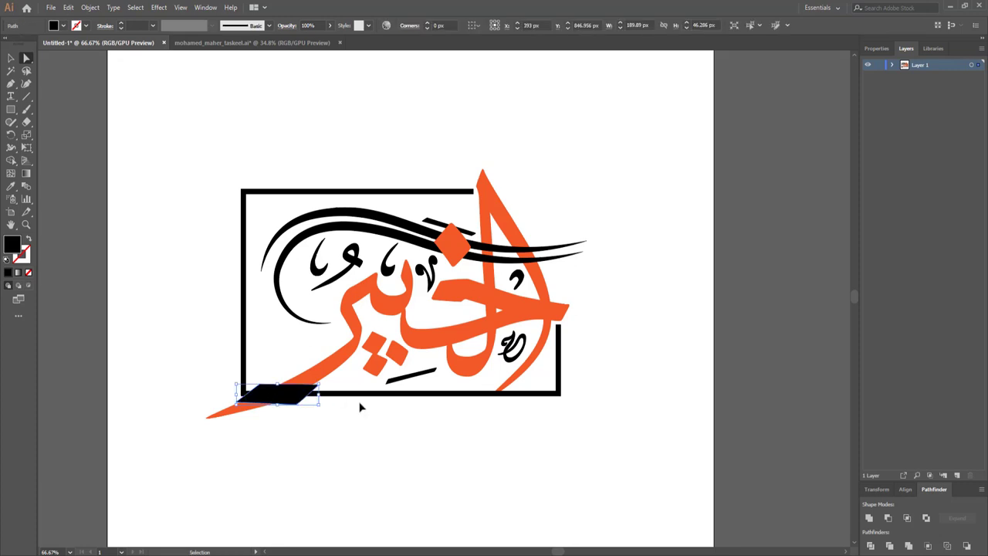
pyautogui.click(888, 517)
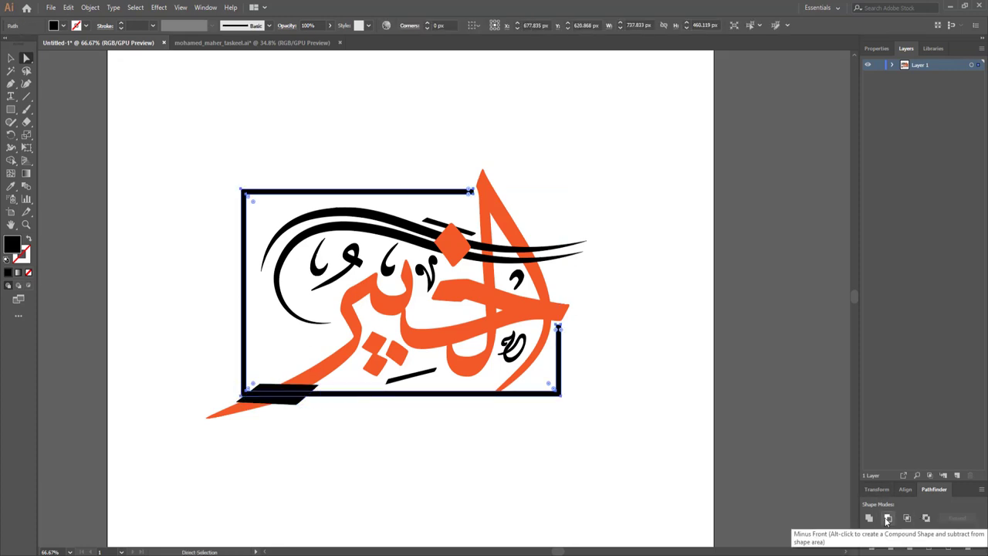
pyautogui.click(458, 458)
pyautogui.click(309, 395)
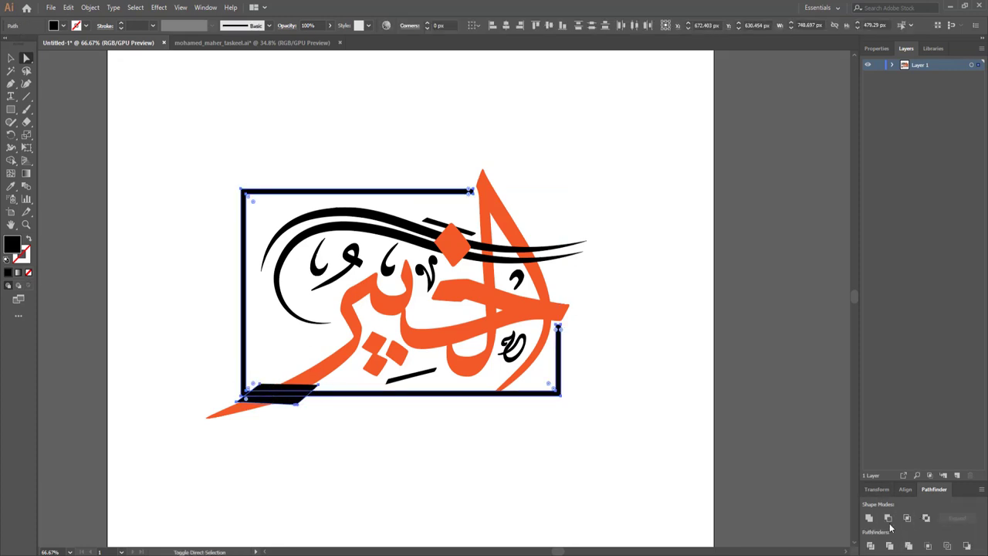
pyautogui.press('Delete')
pyautogui.click(463, 461)
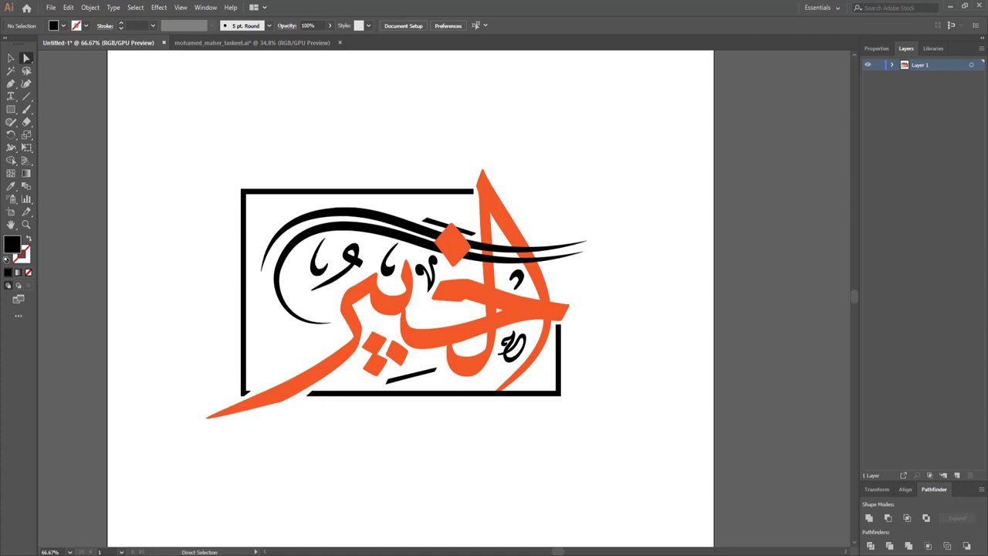
# Step: Save the logo as a.ai and a.pdf, then start a new Photoshop document
pyautogui.hotkey('ctrl', 's')
pyautogui.click(214, 461)
pyautogui.click(214, 470)
pyautogui.click(893, 536)
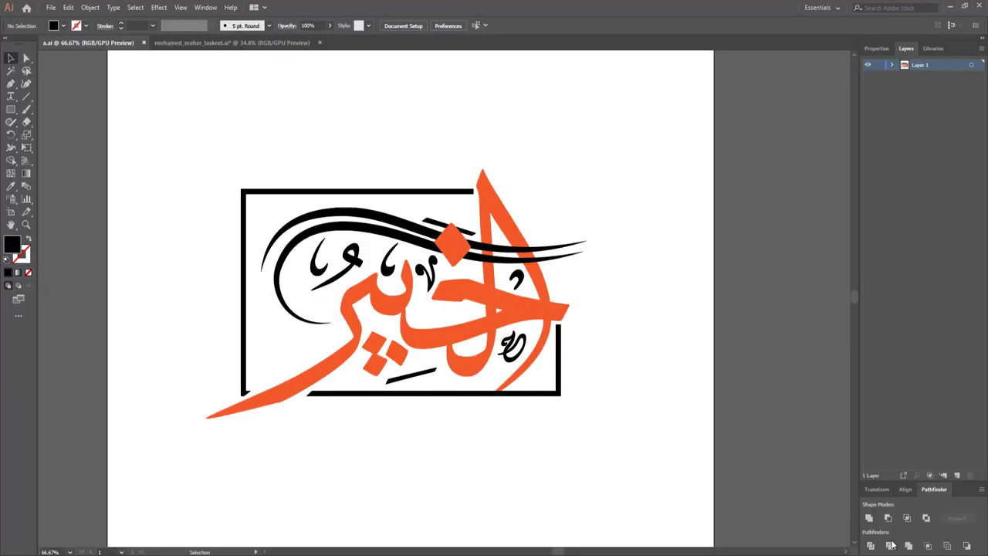
pyautogui.press('Return')
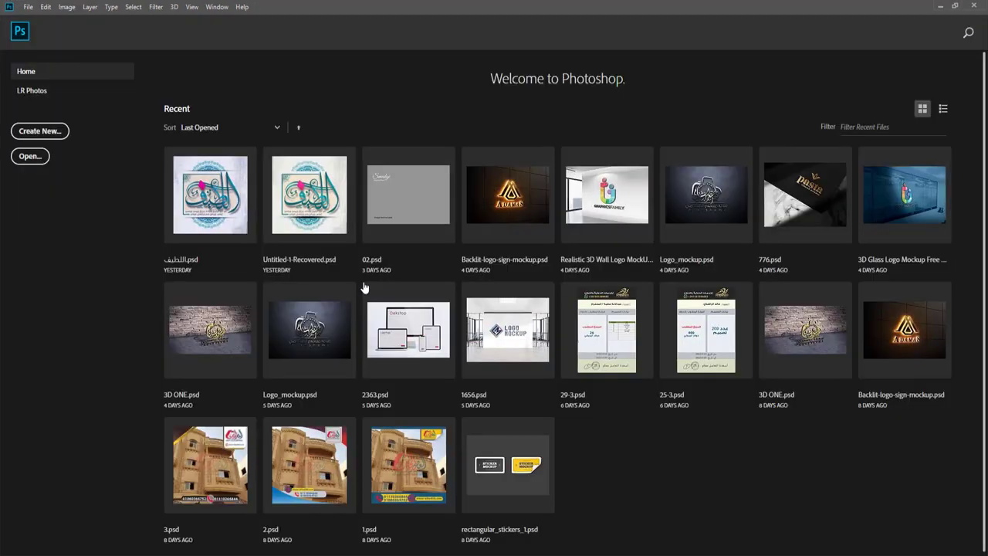
pyautogui.hotkey('alt', 'Tab')
pyautogui.click(21, 133)
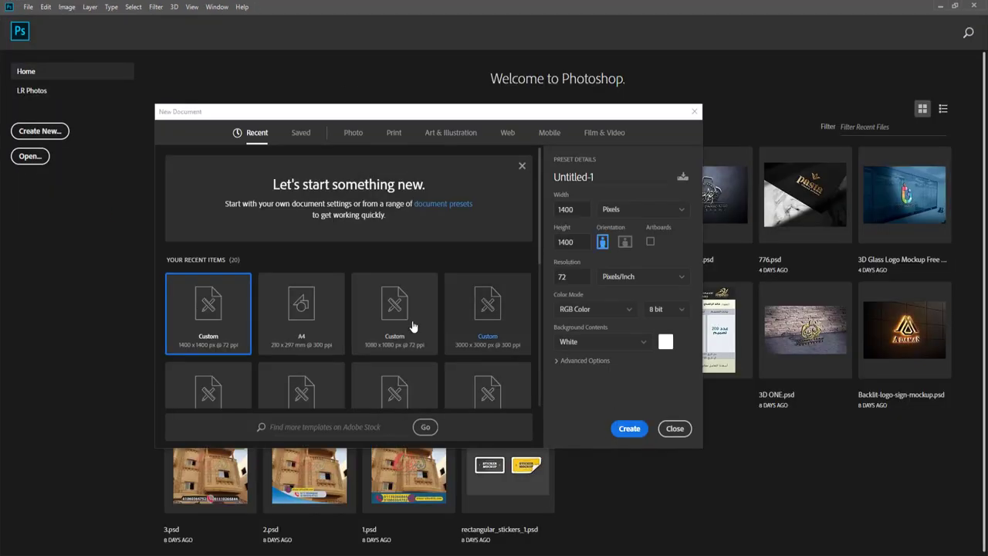
# Step: Create a 3000×3000 px document and place a.pdf into it as a smart object
pyautogui.click(487, 309)
pyautogui.click(629, 427)
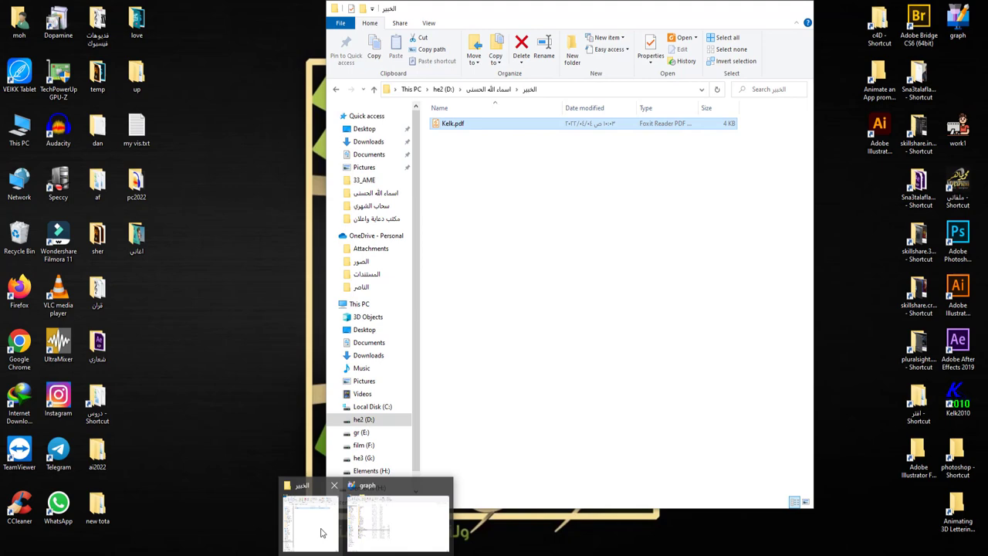
pyautogui.click(320, 531)
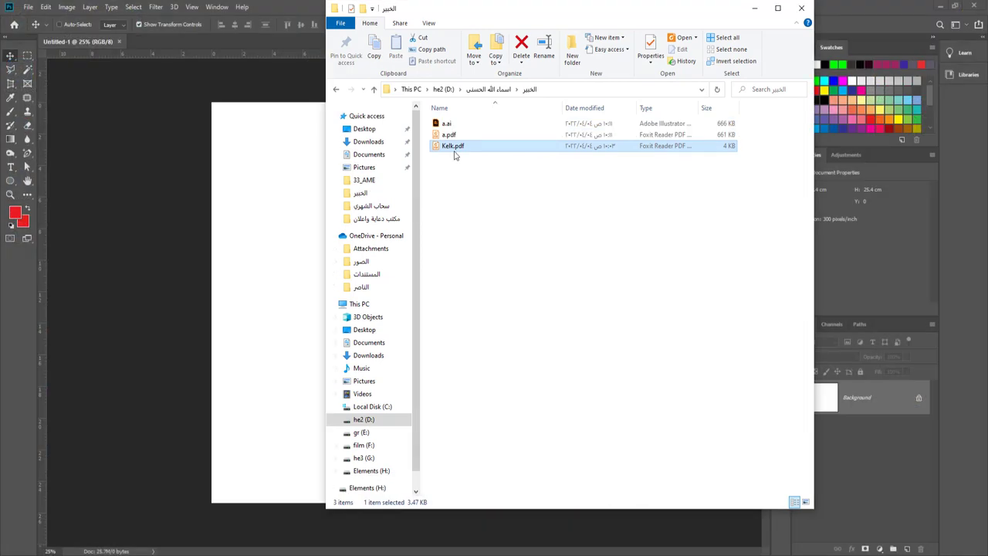
pyautogui.moveTo(455, 155); pyautogui.dragTo(300, 309)
pyautogui.click(574, 312)
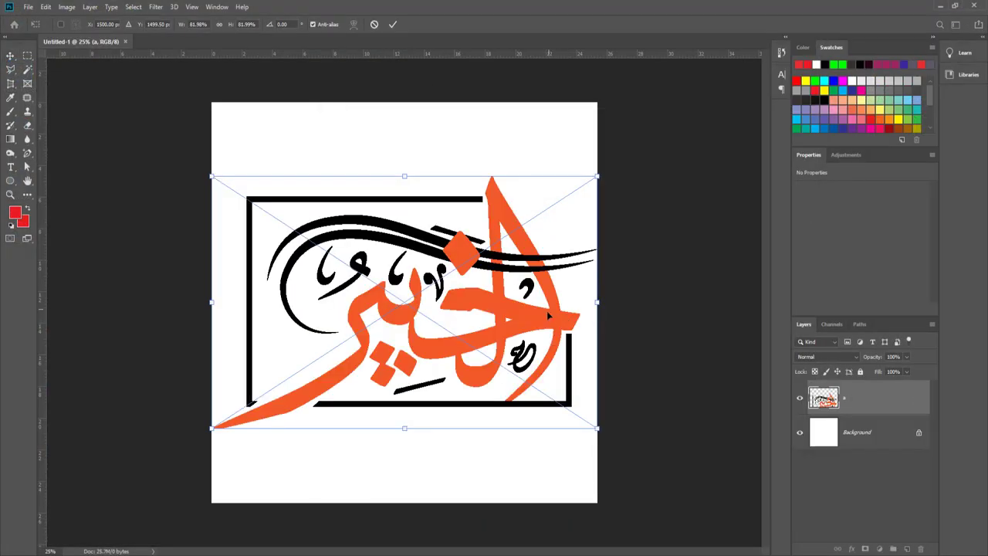
# Step: Scale the placed logo down to fit the canvas and commit it
pyautogui.moveTo(597, 178); pyautogui.dragTo(555, 203)
pyautogui.click(10, 194)
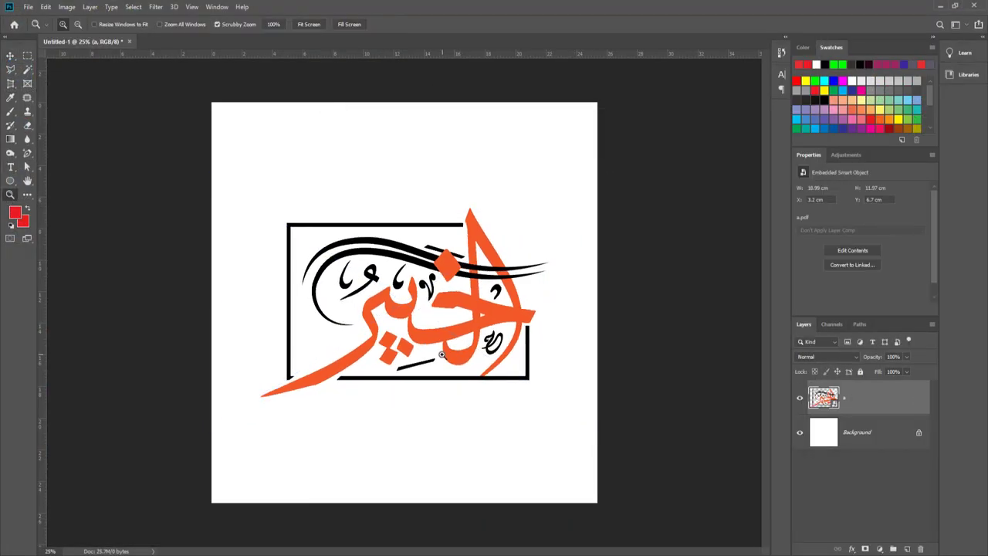
pyautogui.click(448, 361)
pyautogui.rightClick(867, 397)
# Step: Rasterize the logo layer and copy the Magic Wand-selected black frame to Layer 1
pyautogui.click(764, 289)
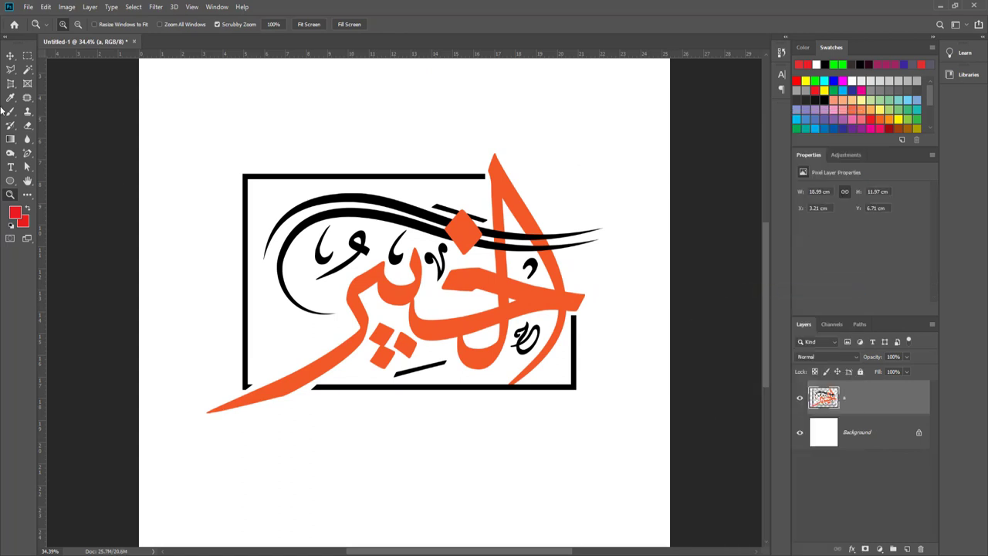
pyautogui.click(28, 68)
pyautogui.click(318, 178)
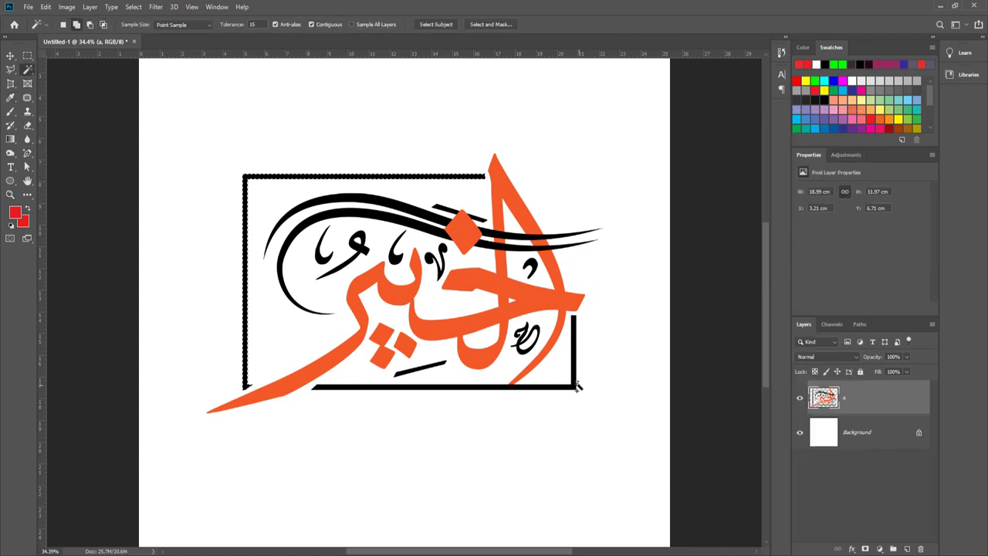
pyautogui.rightClick(575, 384)
pyautogui.click(605, 350)
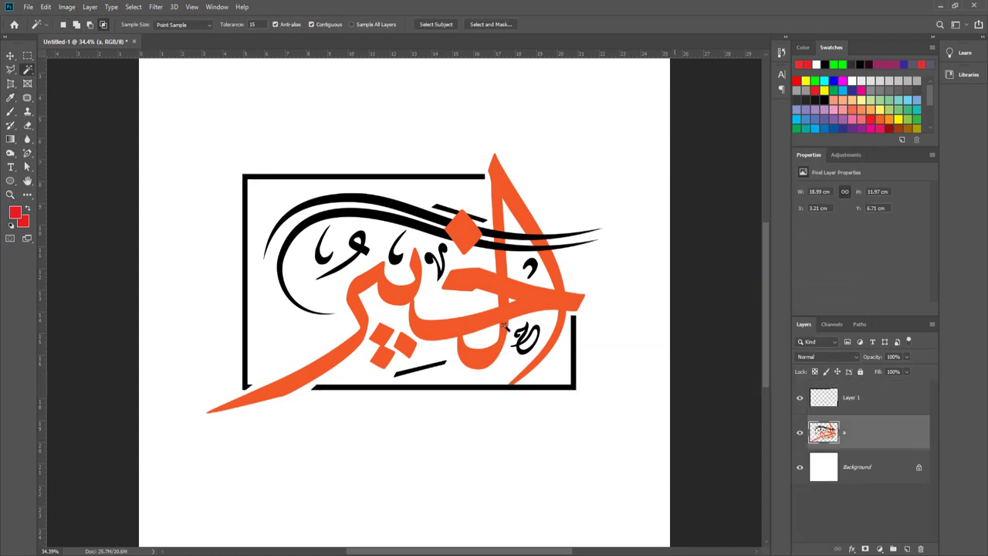
# Step: Copy the orange diamond to Layer 2, then select the Background layer and zoom out
pyautogui.rightClick(464, 241)
pyautogui.click(503, 432)
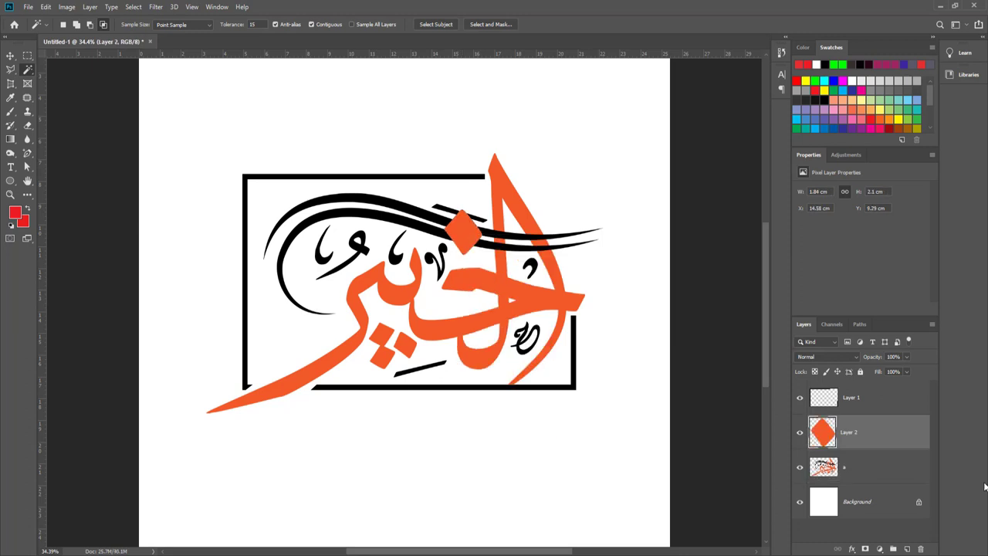
pyautogui.click(888, 467)
pyautogui.click(865, 502)
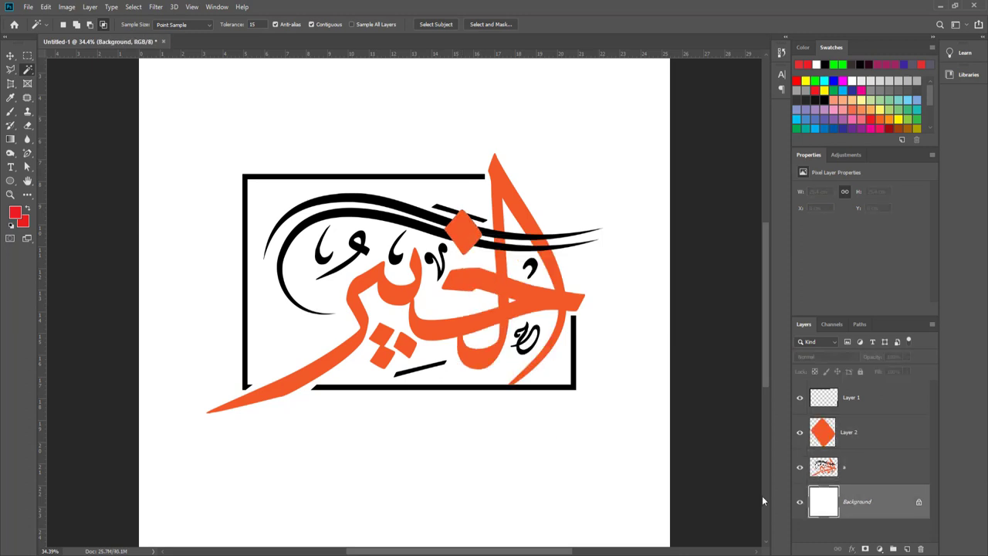
pyautogui.hotkey('ctrl', '-')
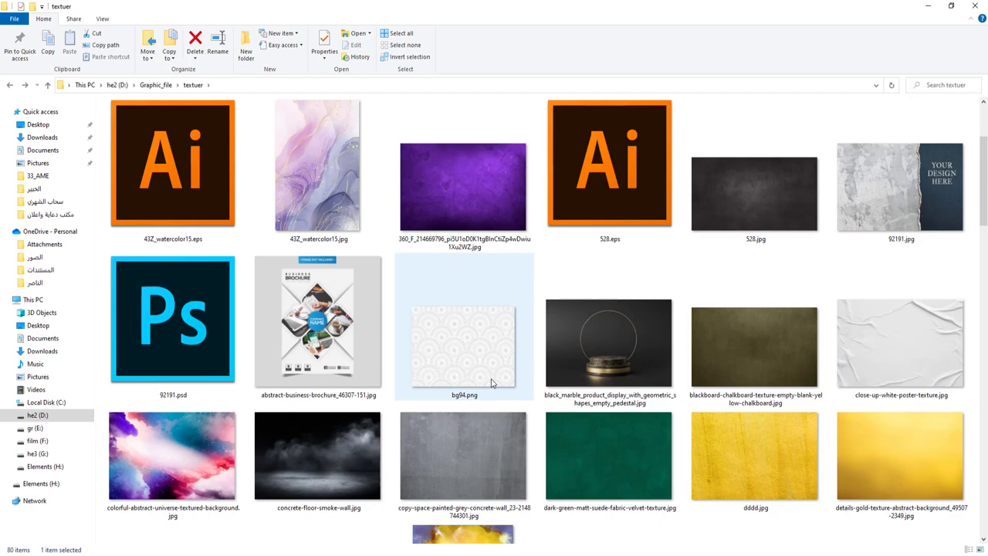
# Step: Place the grungy white cement texture and stretch it to the canvas top and bottom edges
pyautogui.scroll(2, 492, 383)
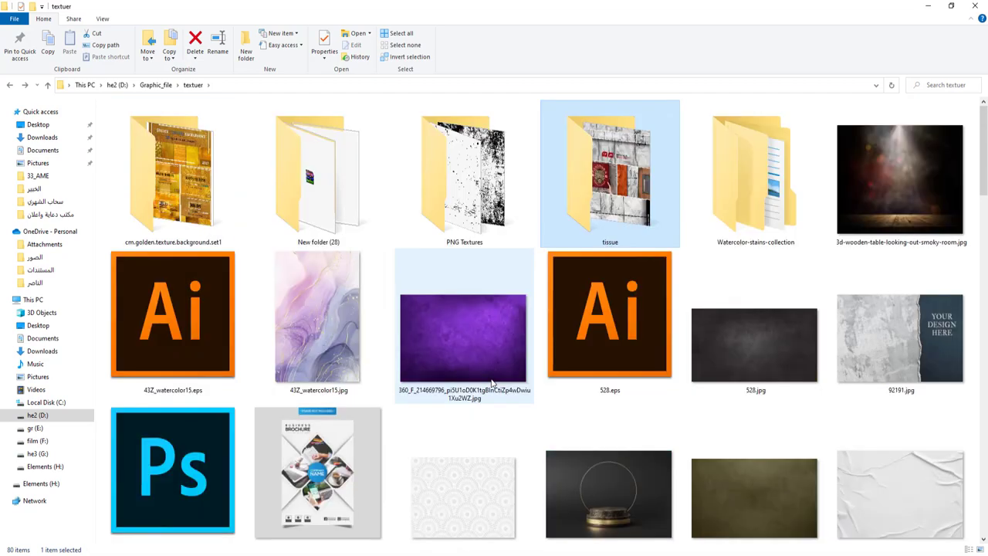
pyautogui.scroll(-2, 492, 383)
pyautogui.scroll(2, 491, 382)
pyautogui.scroll(-5, 492, 383)
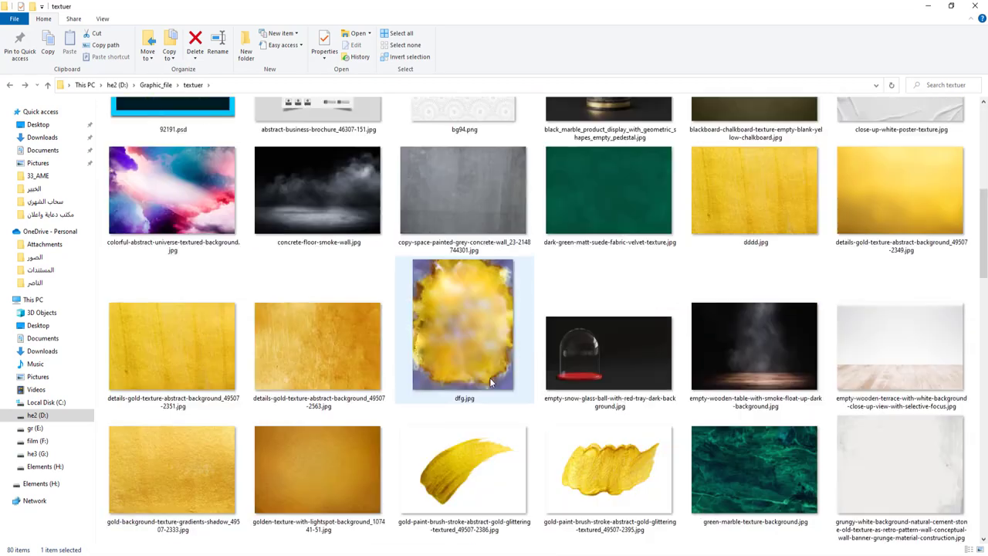
pyautogui.scroll(-4, 492, 382)
pyautogui.scroll(3, 833, 354)
pyautogui.moveTo(937, 464); pyautogui.dragTo(355, 445)
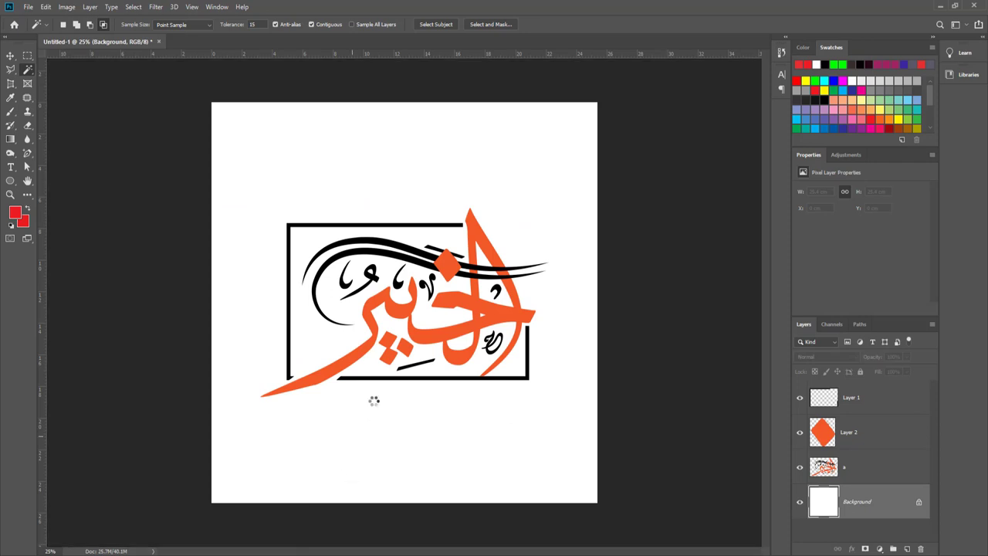
pyautogui.moveTo(404, 152); pyautogui.dragTo(404, 102)
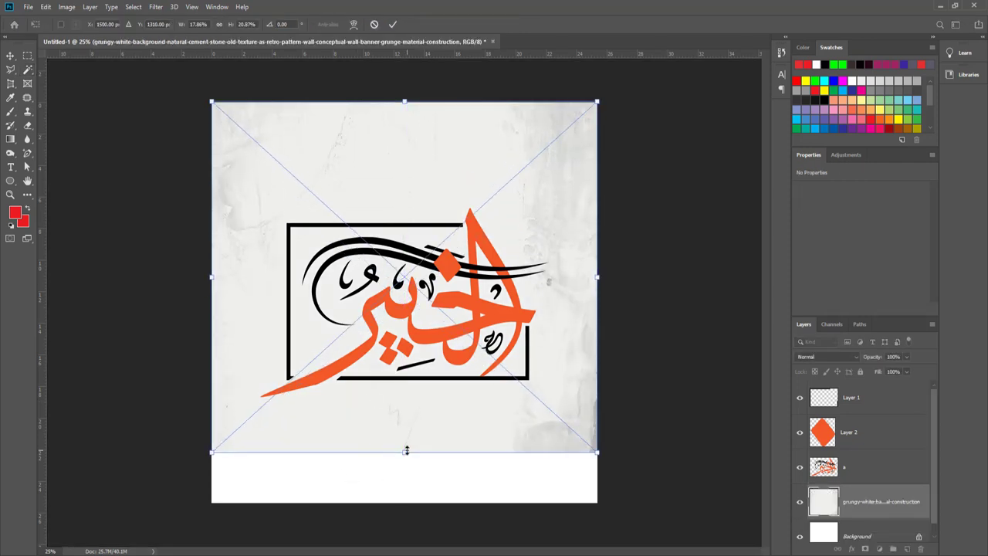
pyautogui.moveTo(404, 452); pyautogui.dragTo(405, 502)
pyautogui.press('Return')
pyautogui.press('w')
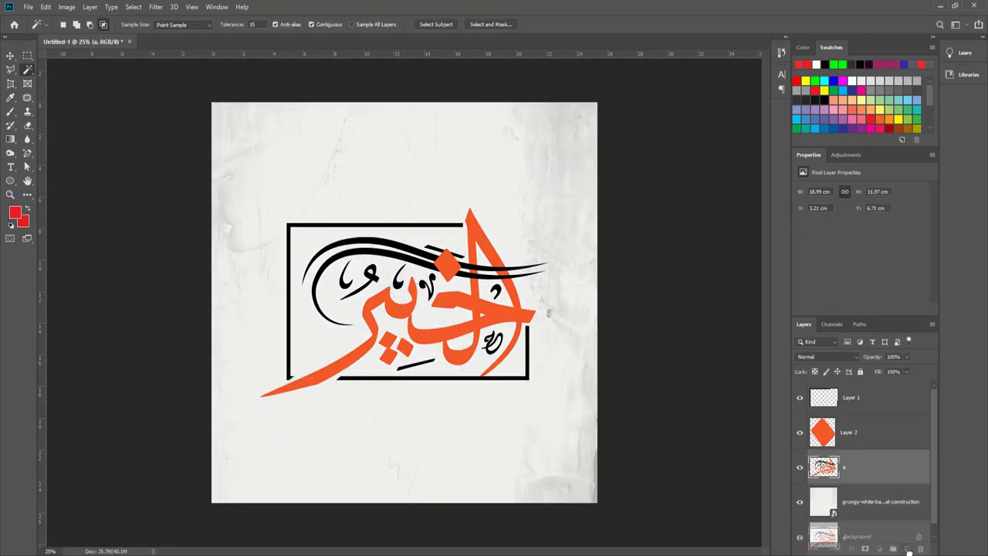
# Step: Place the purple images.jpg texture over the logo and enlarge it diagonally
pyautogui.scroll(-5, 352, 387)
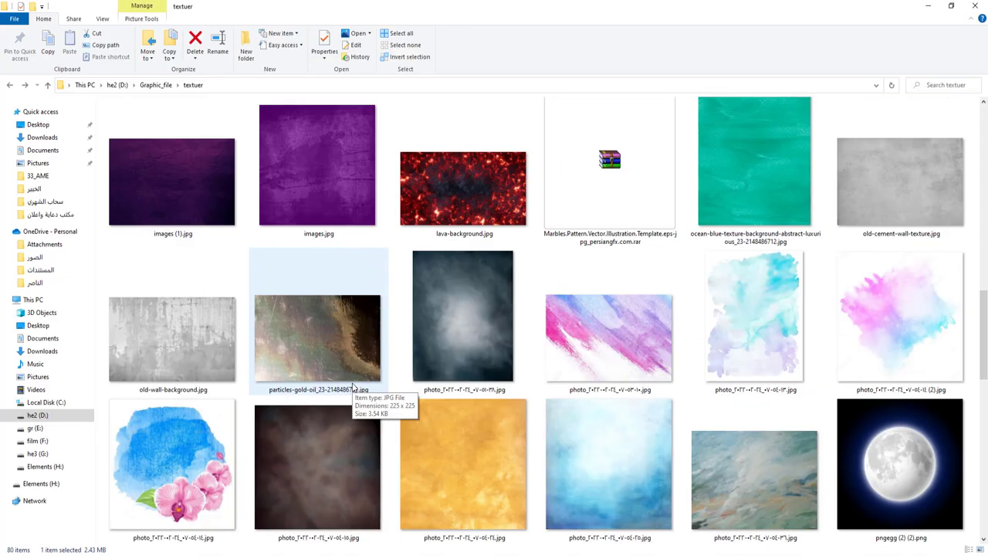
pyautogui.moveTo(318, 166)
pyautogui.mouseDown()
pyautogui.moveTo(266, 541)
pyautogui.moveTo(364, 352)
pyautogui.mouseUp()
pyautogui.moveTo(485, 226); pyautogui.dragTo(522, 179)
pyautogui.moveTo(343, 363); pyautogui.dragTo(270, 440)
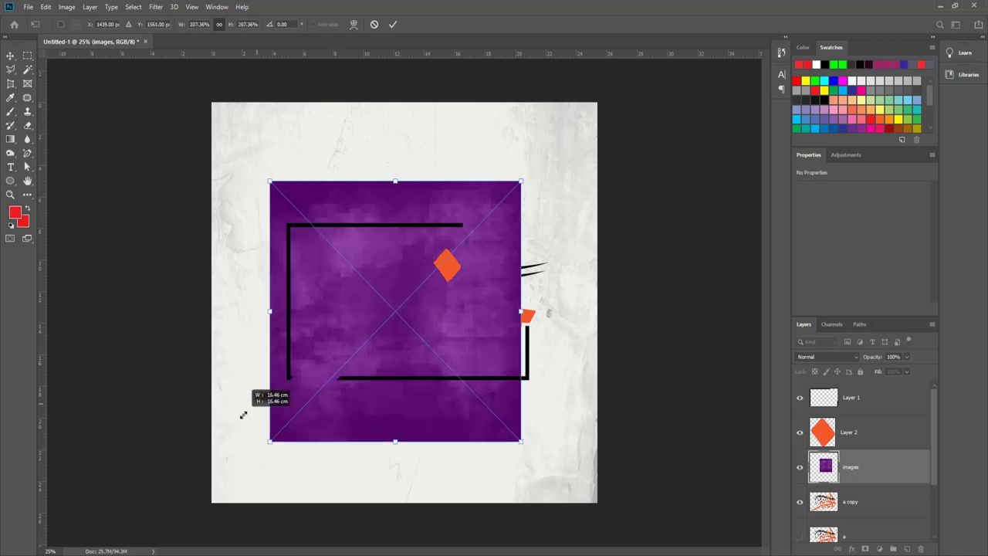
pyautogui.press('Return')
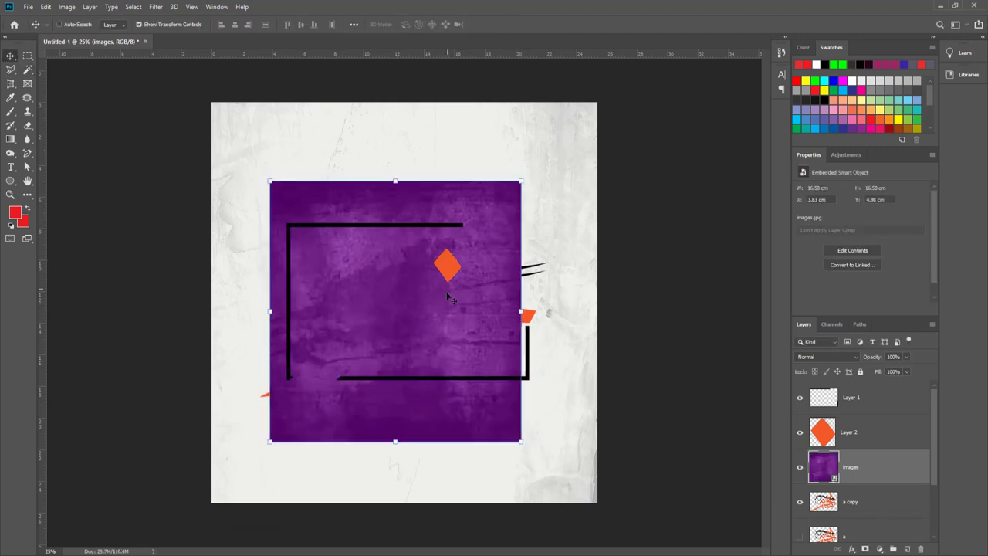
# Step: Widen the purple texture to both sides and clip it to the calligraphy layer
pyautogui.moveTo(522, 317); pyautogui.dragTo(551, 311)
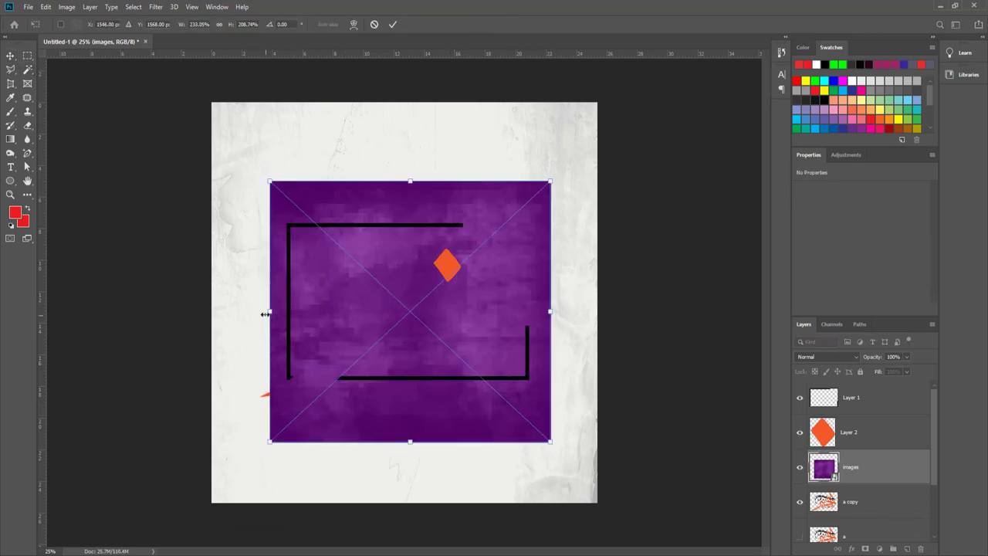
pyautogui.moveTo(269, 312); pyautogui.dragTo(243, 312)
pyautogui.press('Return')
pyautogui.rightClick(856, 479)
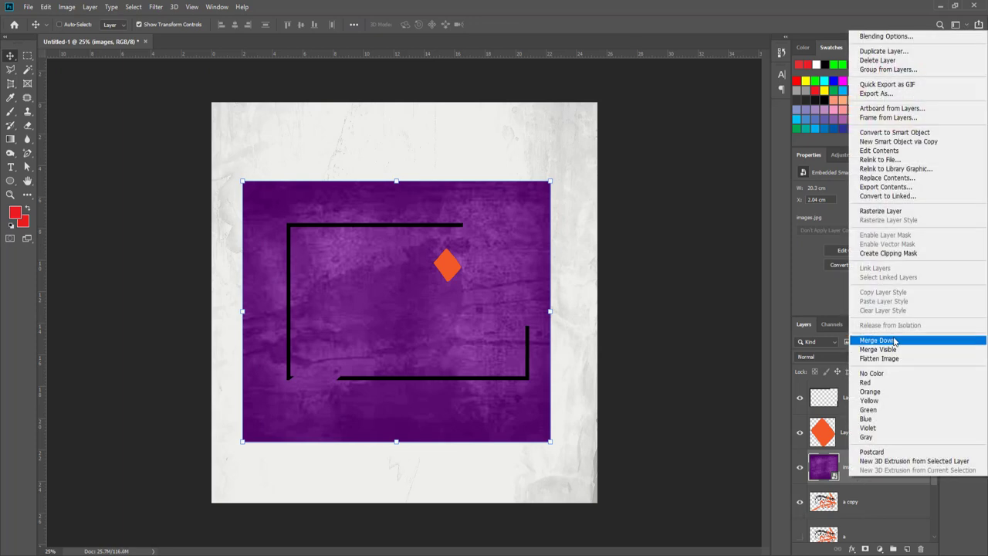
pyautogui.click(880, 257)
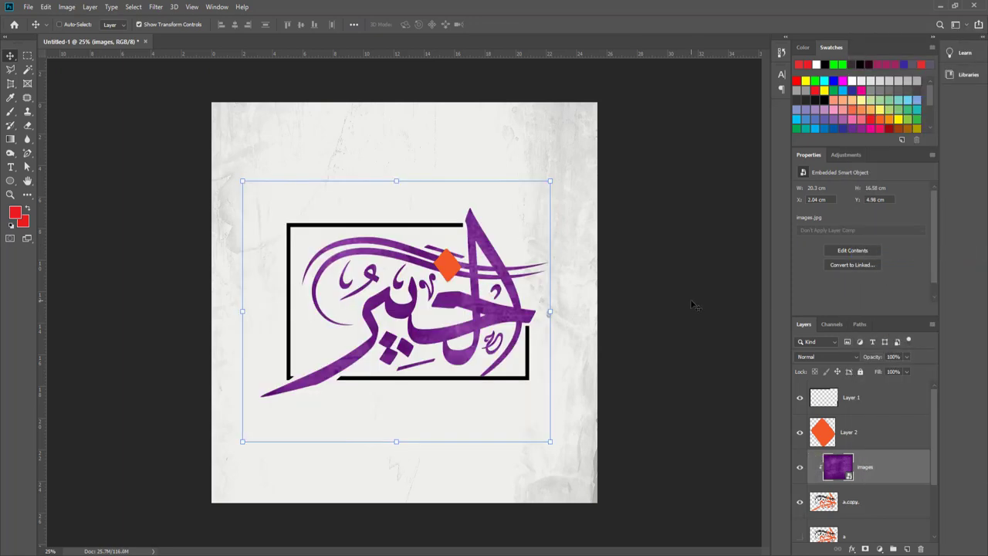
pyautogui.hotkey('alt', 'Tab')
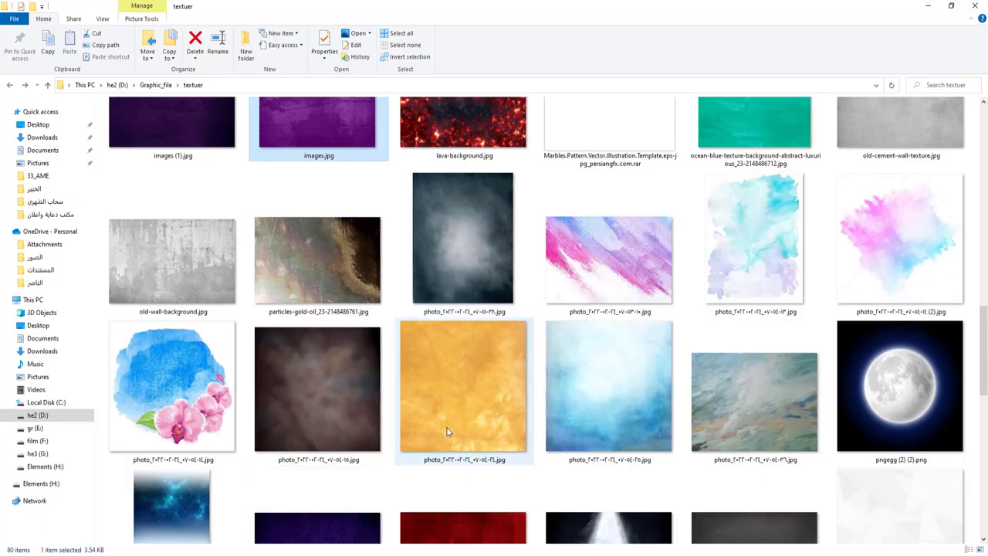
# Step: Place green-marble-texture-background.jpg into the calligraphy document and scale it to cover the frame
pyautogui.scroll(-3, 447, 431)
pyautogui.scroll(-5, 447, 431)
pyautogui.scroll(-2, 447, 431)
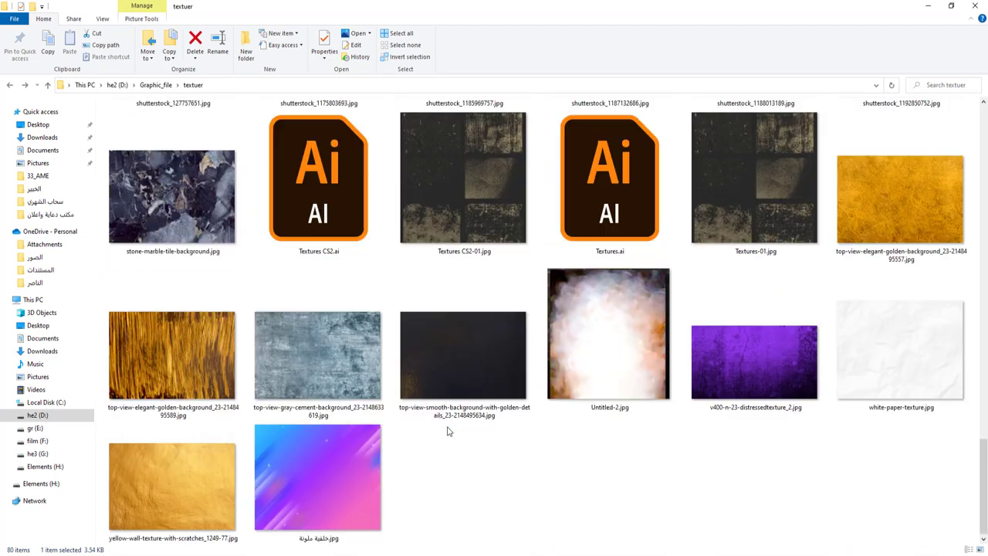
pyautogui.scroll(6, 447, 431)
pyautogui.scroll(5, 448, 432)
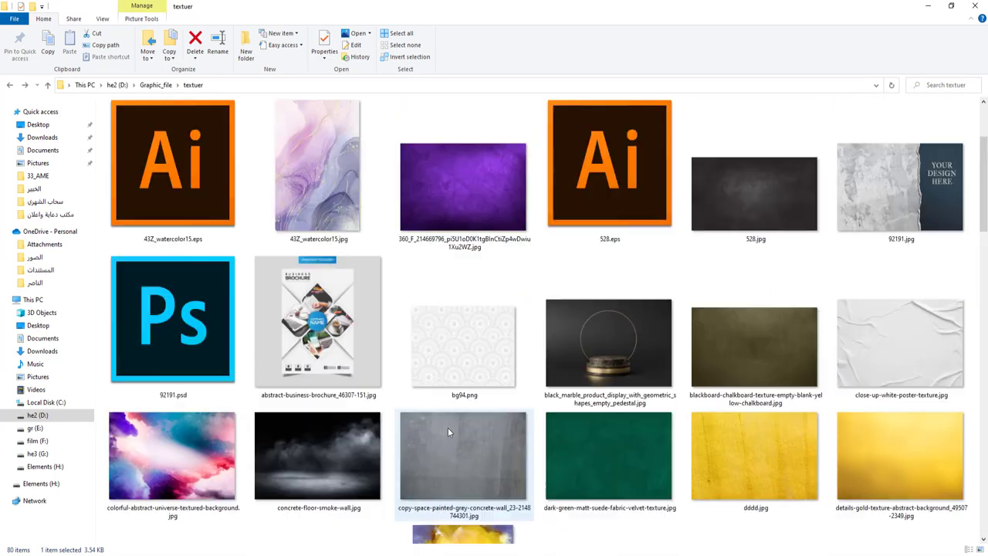
pyautogui.scroll(2, 448, 432)
pyautogui.scroll(-5, 448, 433)
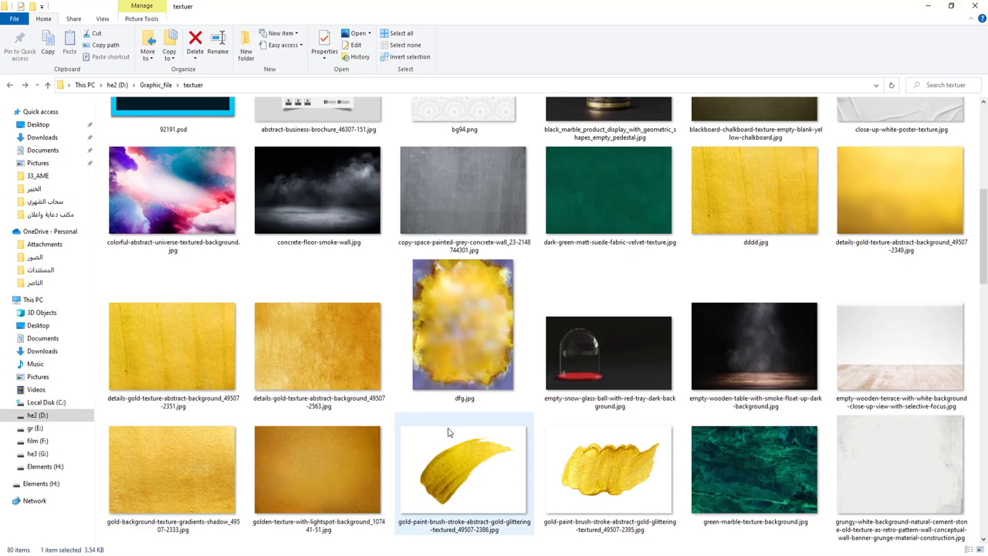
pyautogui.click(270, 552)
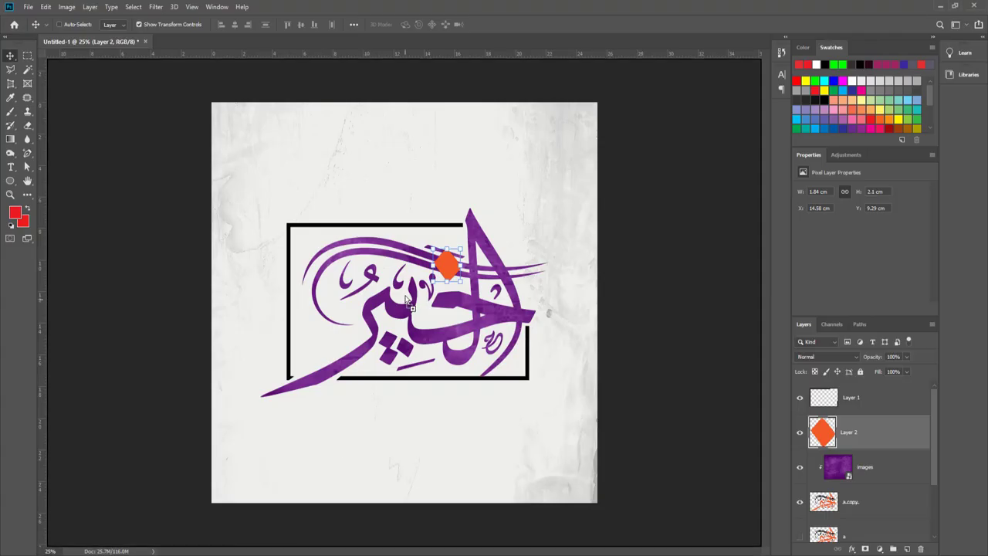
pyautogui.moveTo(407, 301); pyautogui.dragTo(407, 301)
pyautogui.moveTo(598, 167)
pyautogui.mouseDown()
pyautogui.moveTo(509, 245)
pyautogui.moveTo(521, 224)
pyautogui.mouseUp()
pyautogui.moveTo(386, 324)
pyautogui.mouseDown()
pyautogui.moveTo(433, 296)
pyautogui.moveTo(424, 302)
pyautogui.mouseUp()
pyautogui.press('Return')
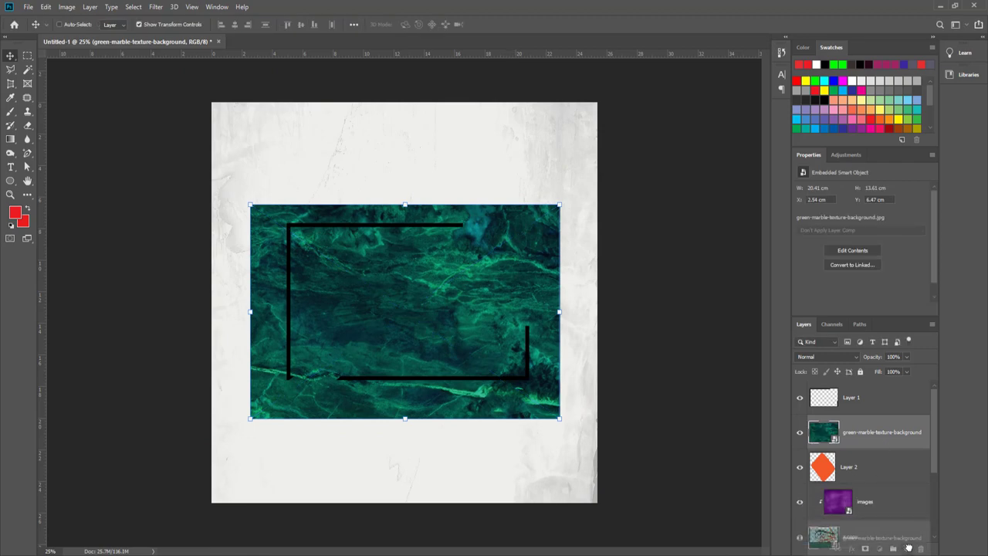
# Step: Duplicate the marble layer, move the copy up, and clip the two to frame and diamond
pyautogui.hotkey('ctrl', 'j')
pyautogui.hotkey('ctrl', ']')
pyautogui.rightClick(881, 467)
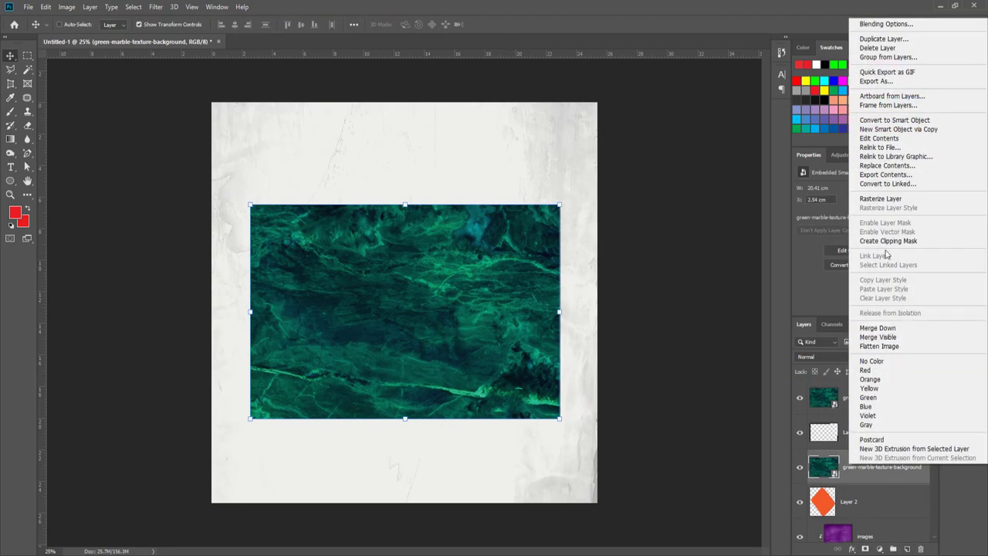
pyautogui.click(887, 241)
pyautogui.rightClick(876, 397)
pyautogui.click(795, 335)
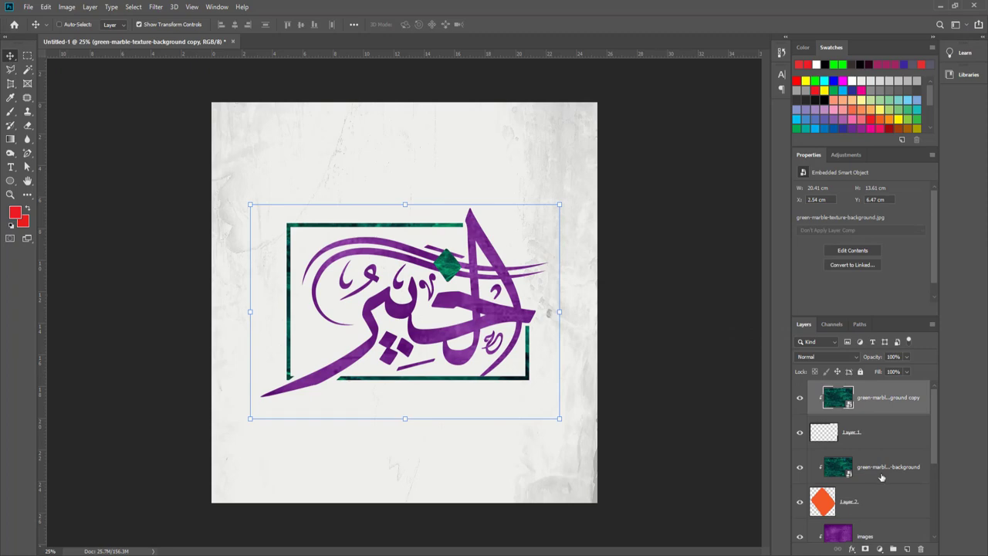
# Step: Add a new shading layer above the purple layer and set the foreground to very dark purple
pyautogui.scroll(-3, 881, 470)
pyautogui.click(888, 402)
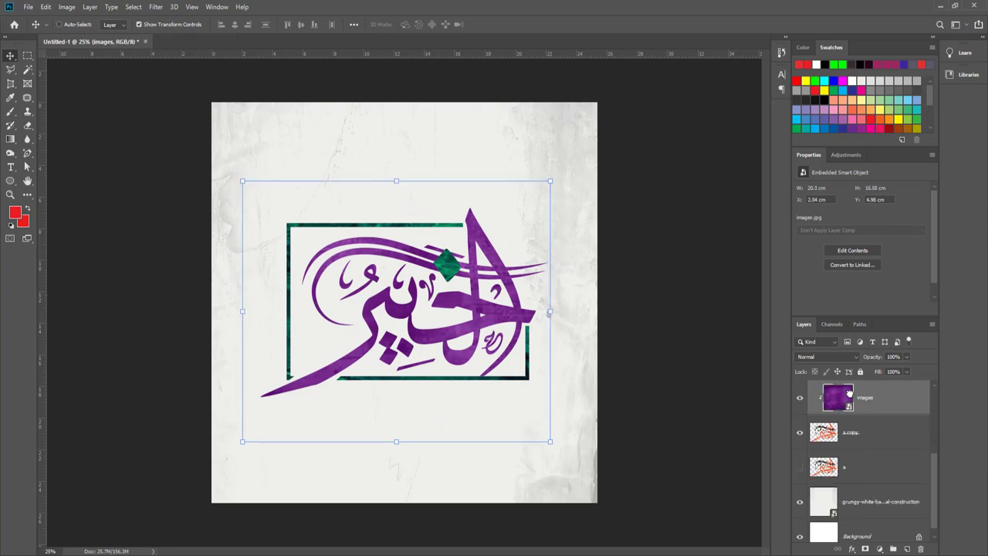
pyautogui.click(907, 548)
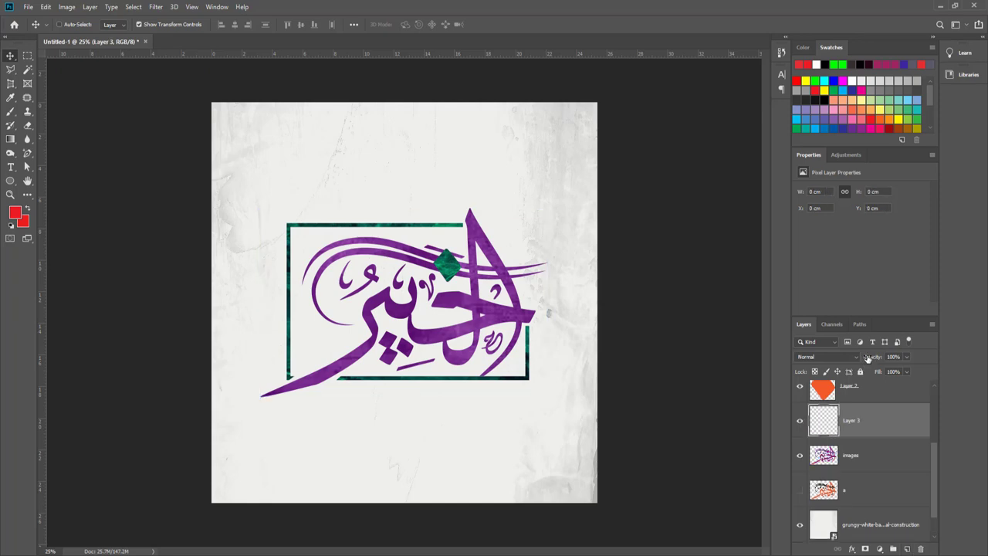
pyautogui.click(17, 213)
pyautogui.click(465, 324)
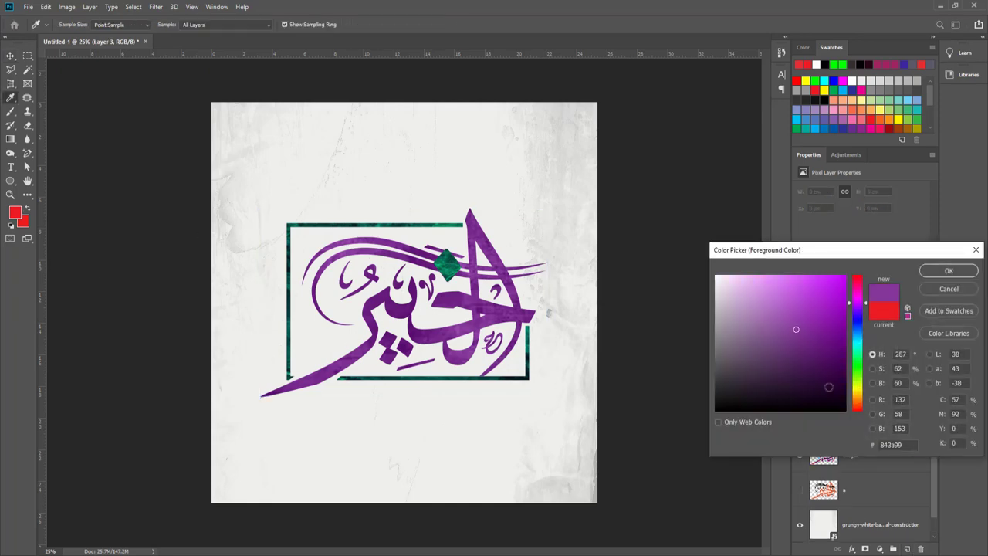
pyautogui.click(829, 396)
pyautogui.click(949, 271)
# Step: Shade the first stroke crossing with a Pen selection, then clip the shading layer to the letters
pyautogui.press('v')
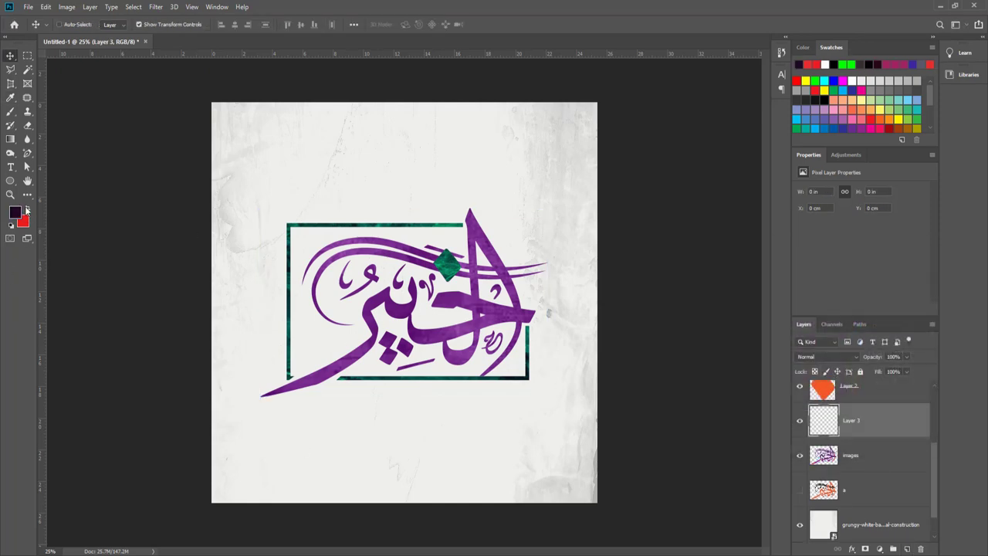
pyautogui.press('z')
pyautogui.moveTo(528, 327)
pyautogui.mouseDown()
pyautogui.moveTo(618, 264)
pyautogui.moveTo(607, 245)
pyautogui.moveTo(575, 245)
pyautogui.mouseUp()
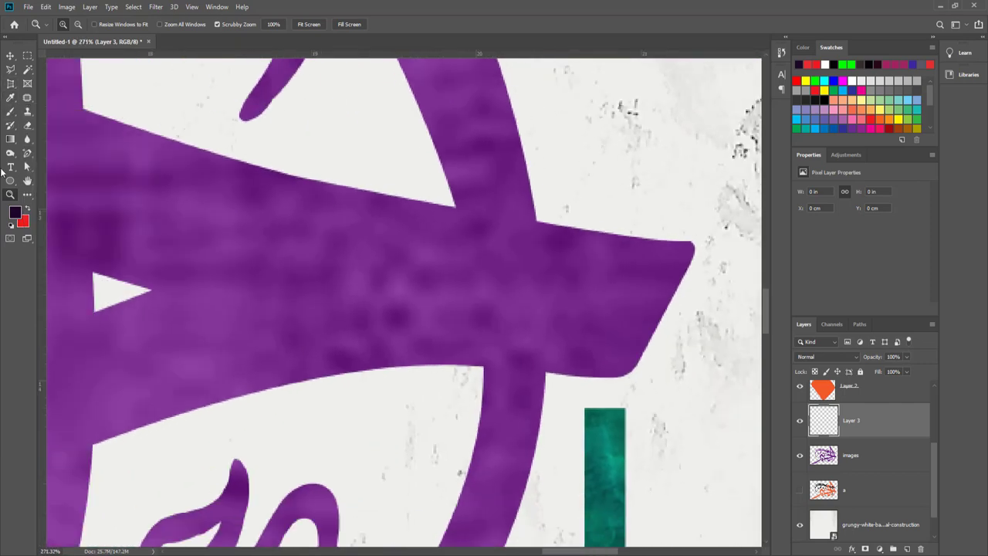
pyautogui.rightClick(27, 153)
pyautogui.click(74, 155)
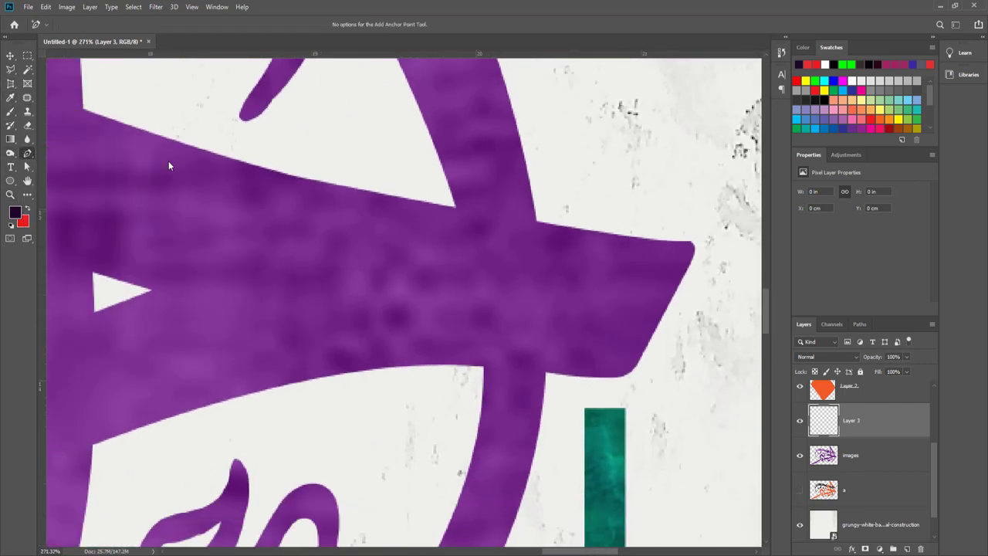
pyautogui.click(566, 227)
pyautogui.scroll(1, 536, 145)
pyautogui.click(532, 110)
pyautogui.click(370, 111)
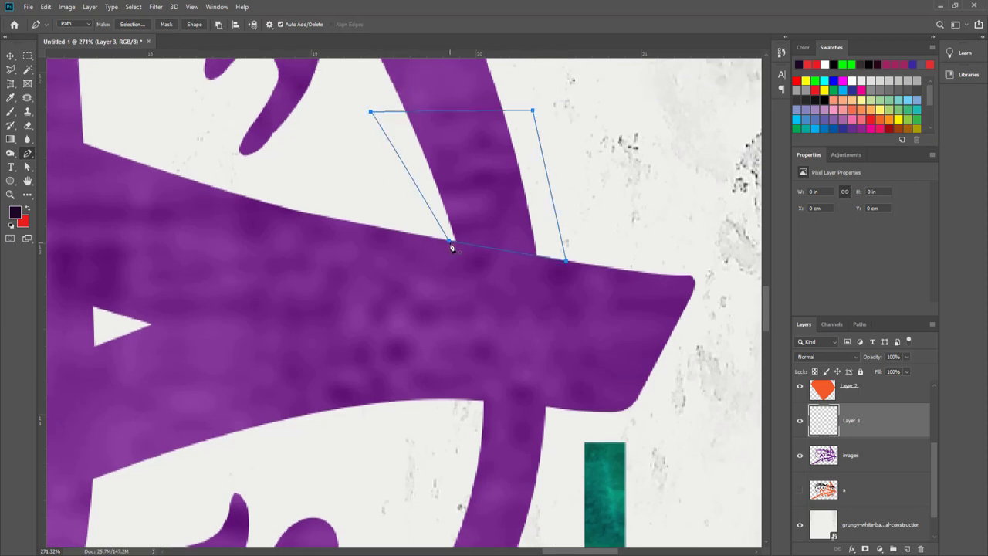
pyautogui.click(451, 247)
pyautogui.hotkey('ctrl', 'Return')
pyautogui.press('b')
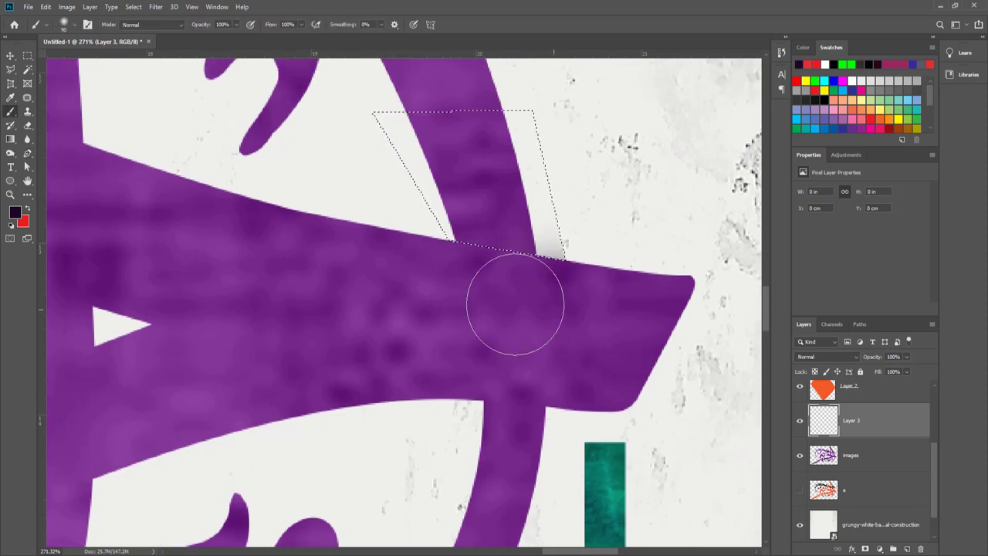
pyautogui.moveTo(538, 304); pyautogui.dragTo(507, 287)
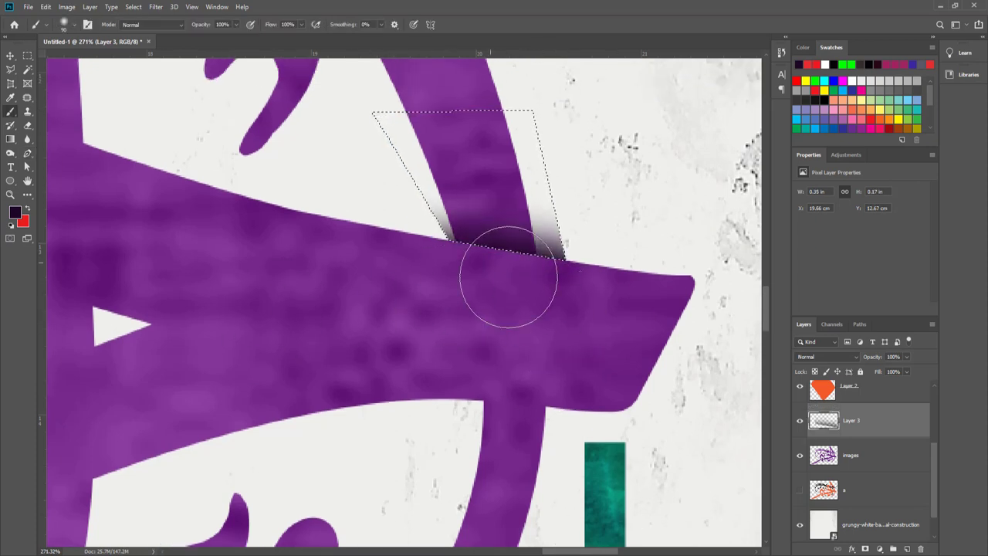
pyautogui.rightClick(888, 417)
pyautogui.click(818, 311)
# Step: Outline the lower overlap around the stroke end and brush a deep shadow into it
pyautogui.press('p')
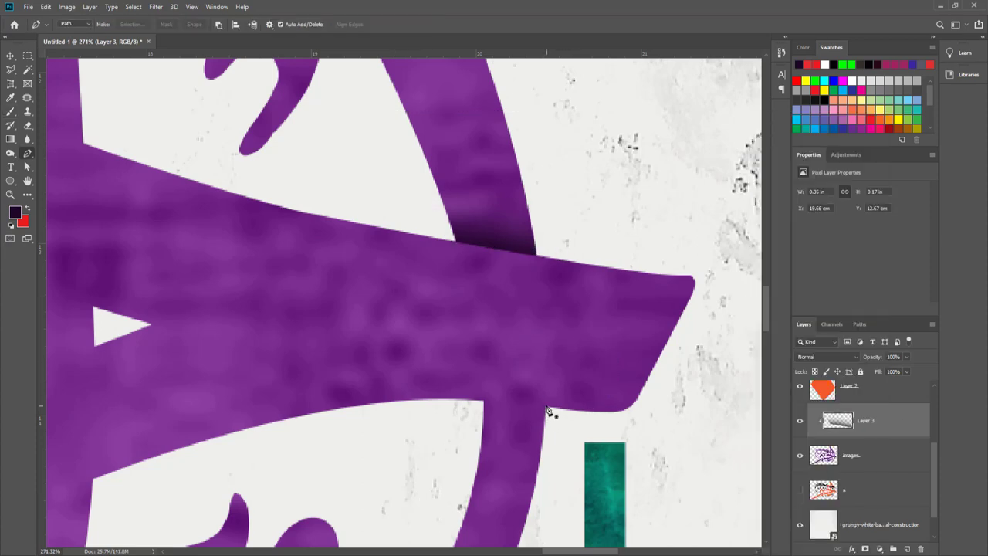
pyautogui.click(547, 406)
pyautogui.click(547, 407)
pyautogui.click(386, 512)
pyautogui.click(546, 519)
pyautogui.click(547, 407)
pyautogui.hotkey('ctrl', 'Return')
pyautogui.press('b')
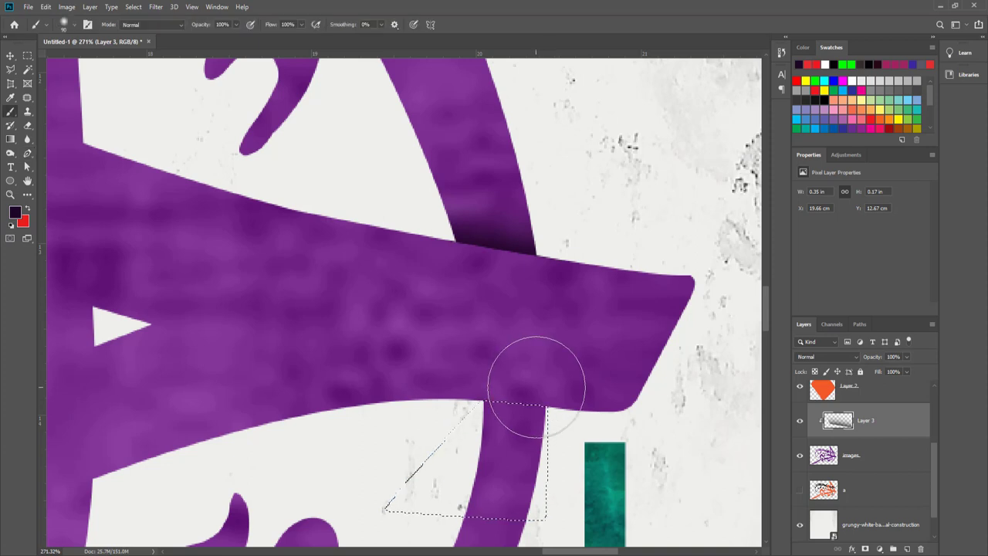
pyautogui.moveTo(536, 385); pyautogui.dragTo(473, 353)
pyautogui.hotkey('ctrl', 'd')
pyautogui.moveTo(861, 543); pyautogui.dragTo(865, 543)
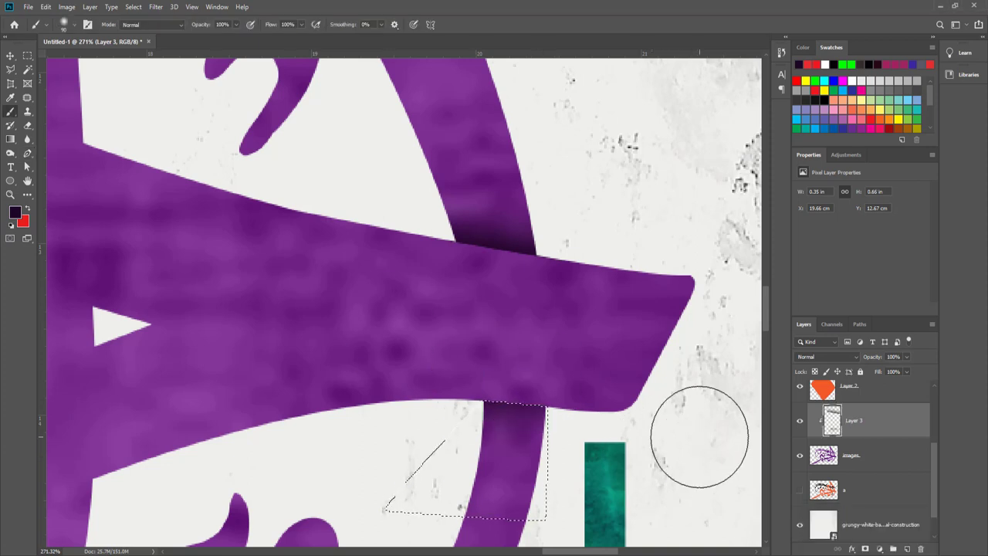
# Step: Zoom out to the next overlap and paint shadow along its edge
pyautogui.hotkey('ctrl', '-')
pyautogui.moveTo(154, 275)
pyautogui.mouseDown()
pyautogui.moveTo(452, 255)
pyautogui.moveTo(293, 247)
pyautogui.moveTo(388, 279)
pyautogui.mouseUp()
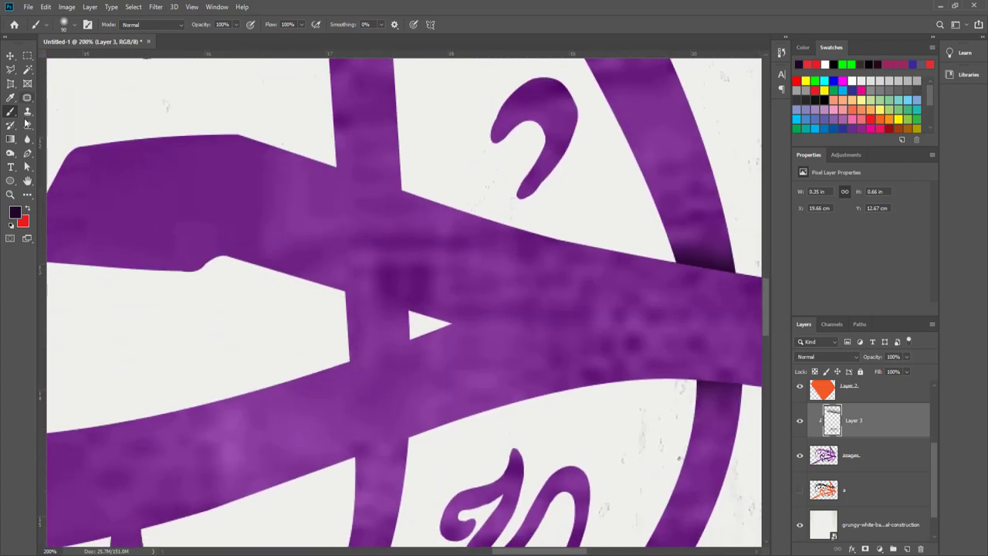
pyautogui.press('p')
pyautogui.click(401, 187)
pyautogui.scroll(3, 421, 407)
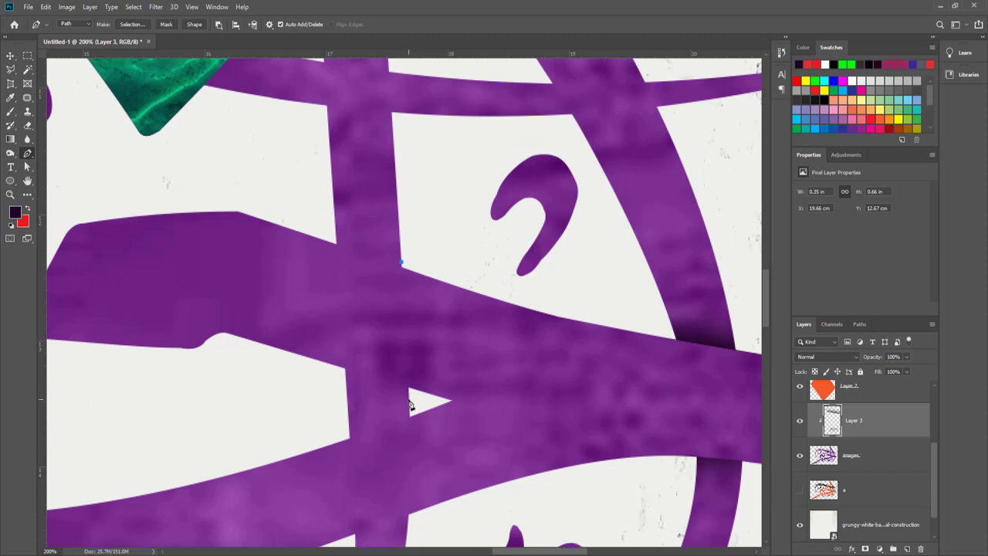
pyautogui.click(402, 265)
pyautogui.hotkey('ctrl', 'Return')
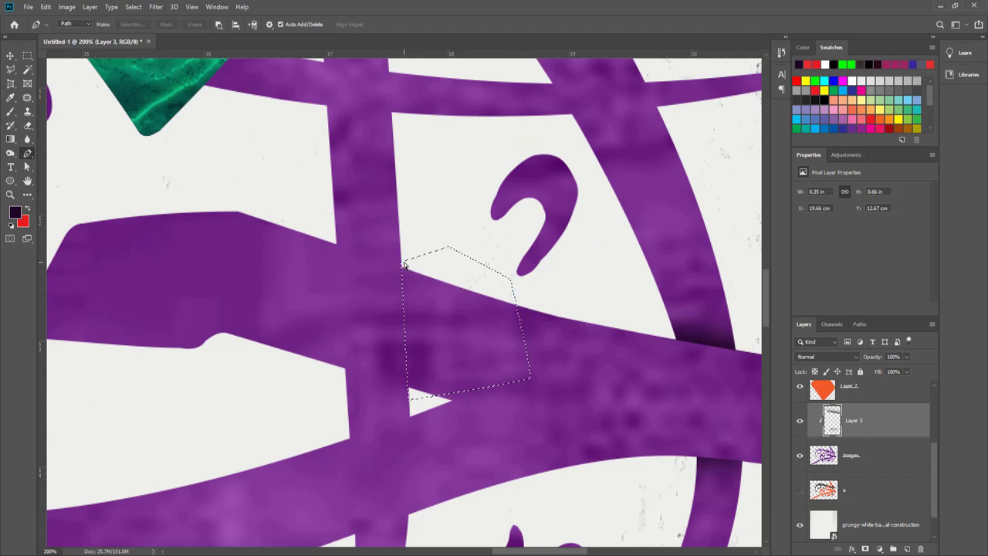
pyautogui.press('b')
pyautogui.moveTo(366, 276); pyautogui.dragTo(371, 257)
pyautogui.hotkey('ctrl', 'd')
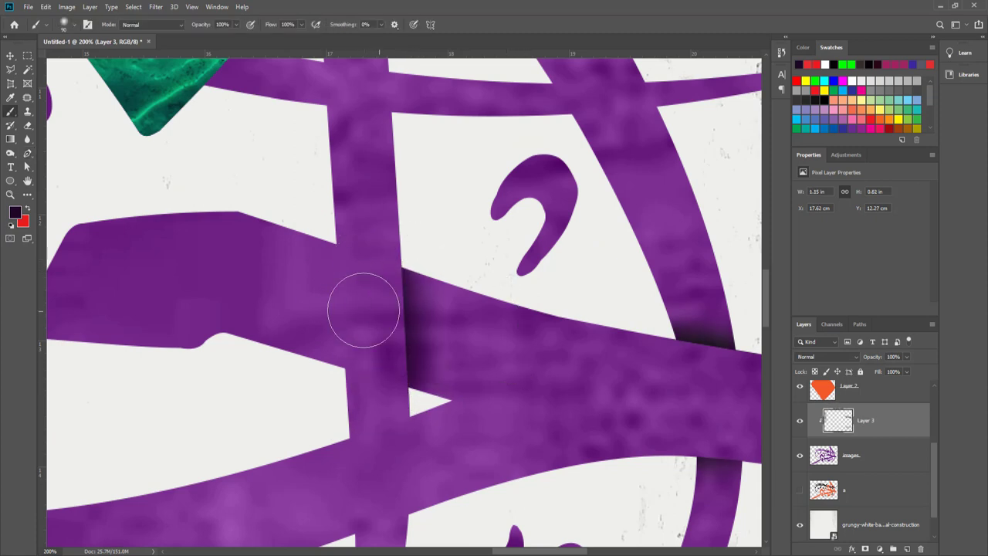
# Step: Try shading the left overlap, undo the stroke, and deselect
pyautogui.press('p')
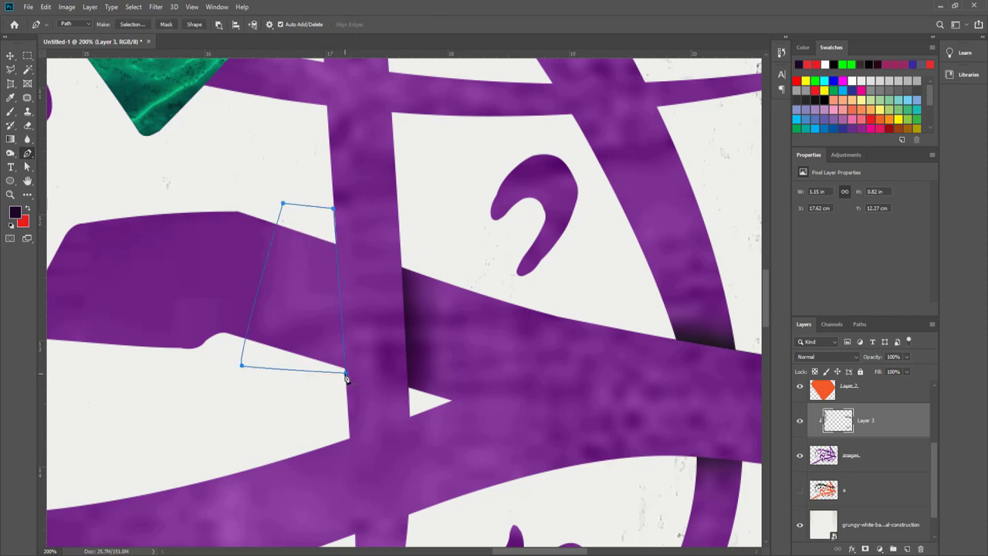
pyautogui.hotkey('ctrl', 'Return')
pyautogui.press('b')
pyautogui.moveTo(386, 364)
pyautogui.mouseDown()
pyautogui.moveTo(393, 308)
pyautogui.moveTo(364, 348)
pyautogui.moveTo(381, 335)
pyautogui.mouseUp()
pyautogui.hotkey('ctrl', 'z')
pyautogui.hotkey('ctrl', 'd')
pyautogui.scroll(-2, 501, 390)
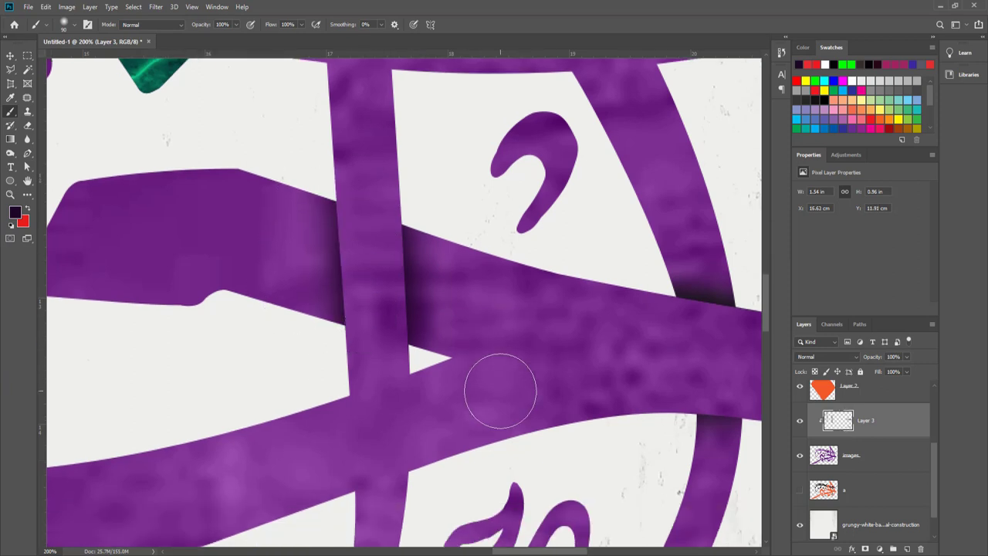
pyautogui.scroll(-2, 500, 390)
# Step: Select the outlined strip crossing for shading, then deselect
pyautogui.click(27, 152)
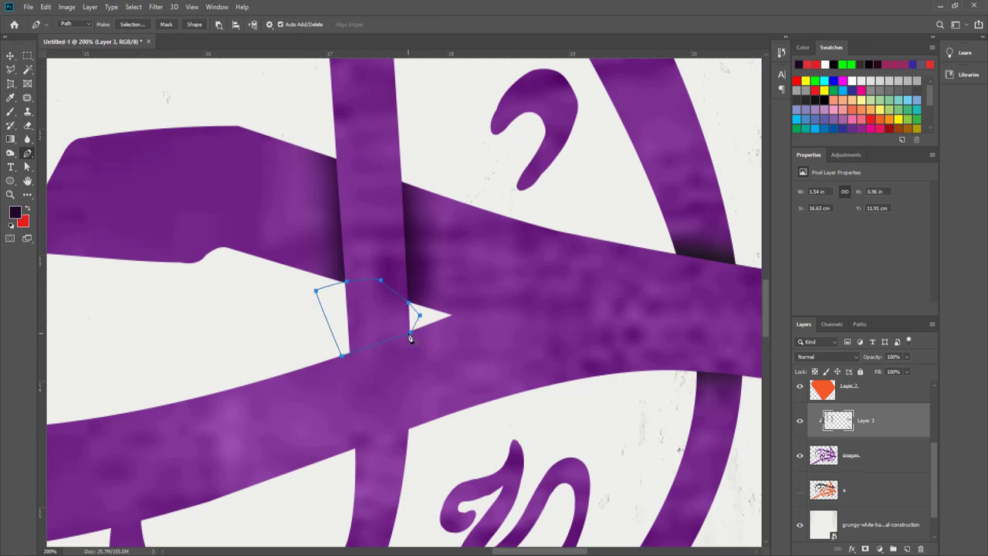
pyautogui.hotkey('ctrl', 'Return')
pyautogui.press('b')
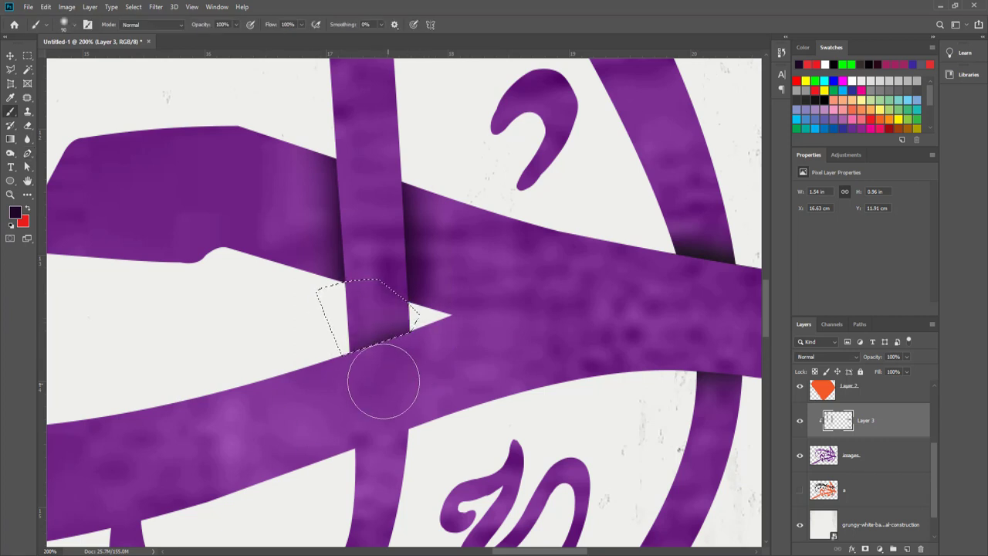
pyautogui.hotkey('ctrl', 'd')
# Step: Outline another overlap with three corners and paint shadow inside it
pyautogui.click(27, 154)
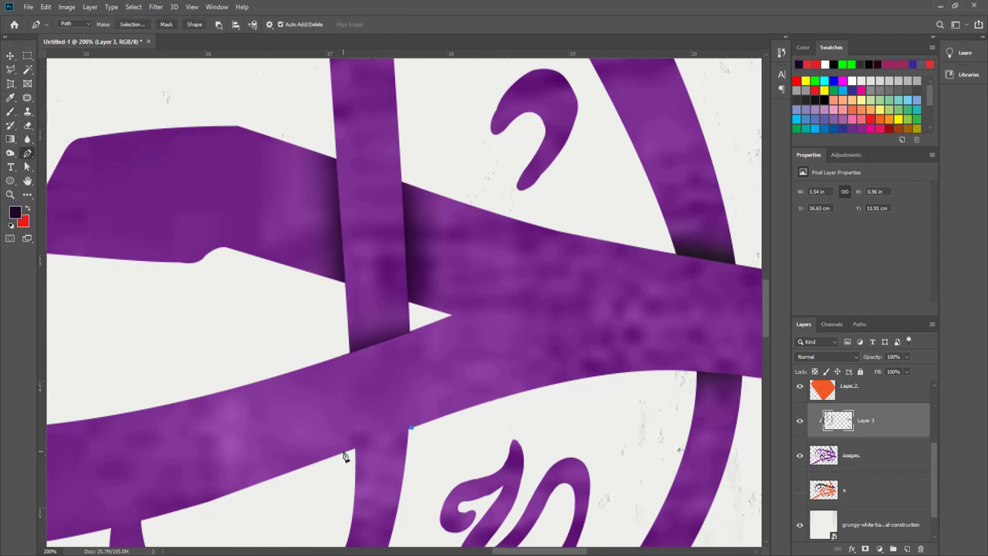
pyautogui.click(433, 506)
pyautogui.click(456, 439)
pyautogui.click(412, 429)
pyautogui.hotkey('ctrl', 'Return')
pyautogui.press('b')
pyautogui.moveTo(353, 414); pyautogui.dragTo(373, 399)
pyautogui.hotkey('ctrl', 'd')
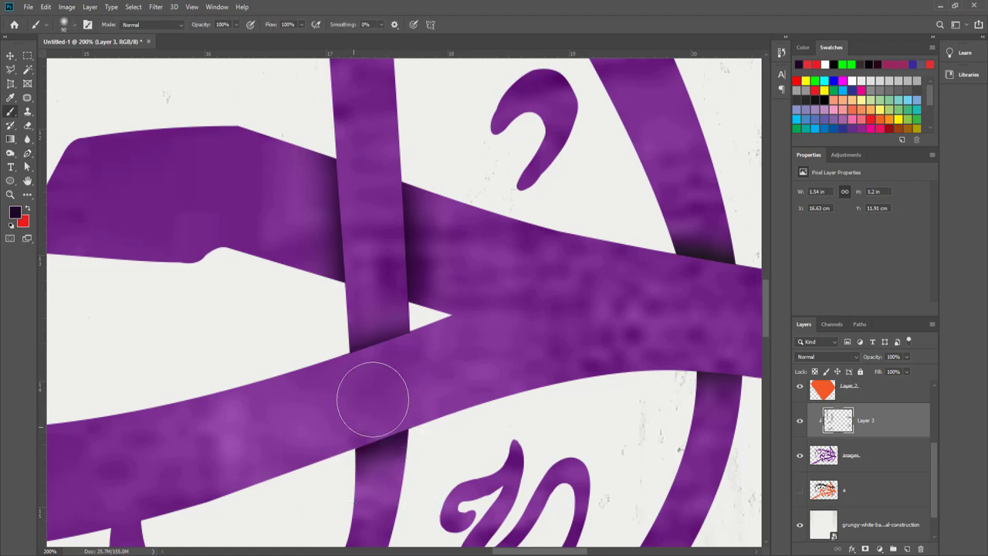
# Step: Outline the next crossing and paint dark purple shading near the triangle's tip
pyautogui.moveTo(434, 314); pyautogui.dragTo(345, 273)
pyautogui.press('p')
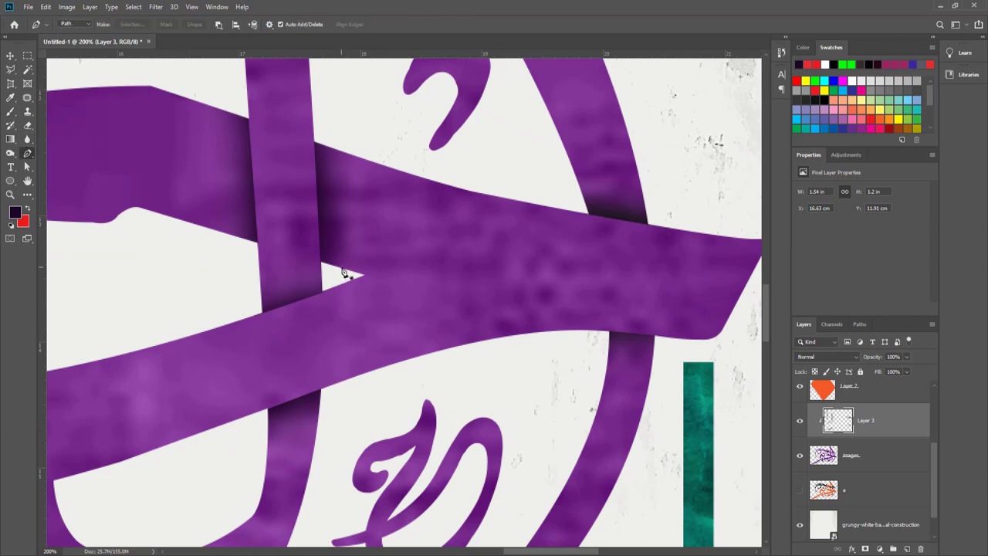
pyautogui.click(346, 270)
pyautogui.hotkey('ctrl', 'Return')
pyautogui.press('b')
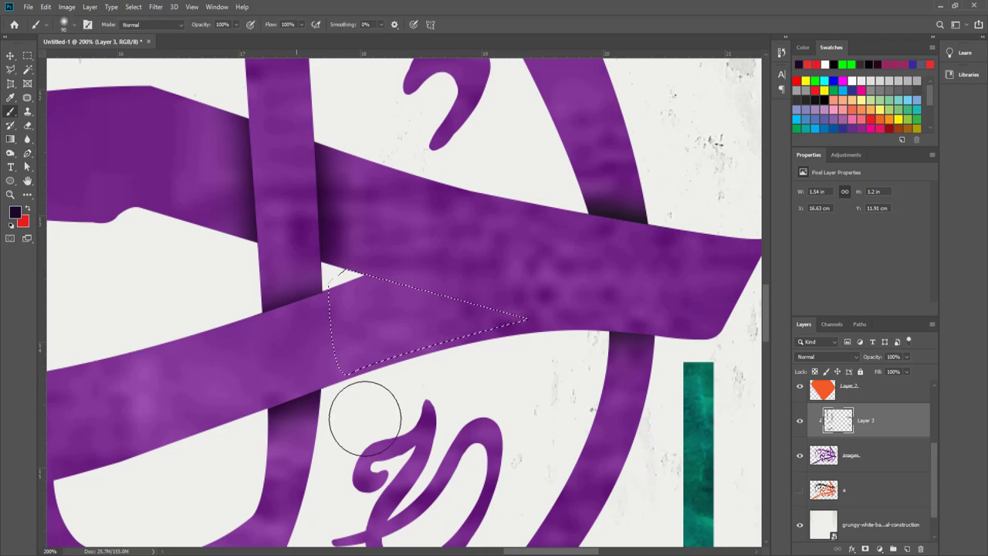
pyautogui.moveTo(425, 270); pyautogui.dragTo(584, 309)
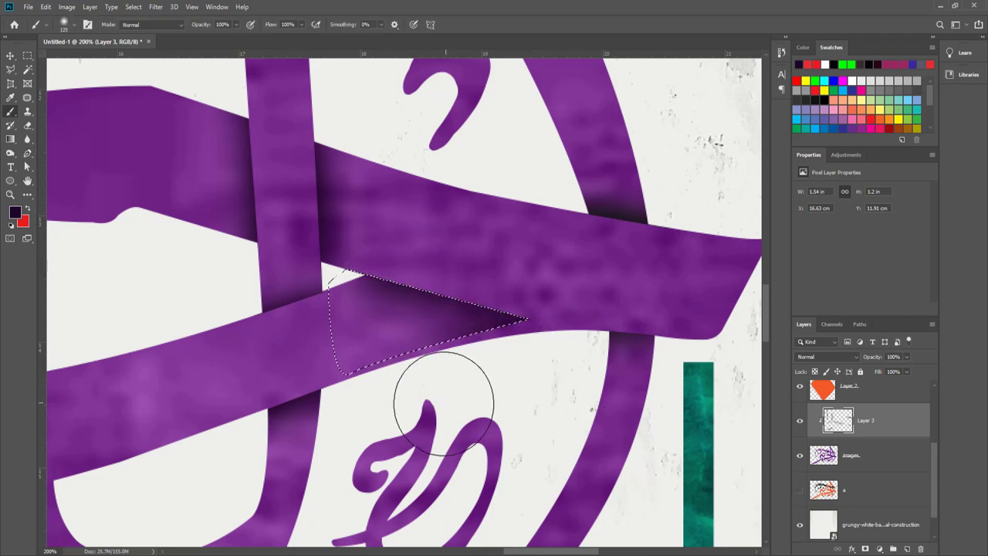
# Step: Zoom in on the lower bowl and shade where it meets the purple band
pyautogui.hotkey('ctrl', '-')
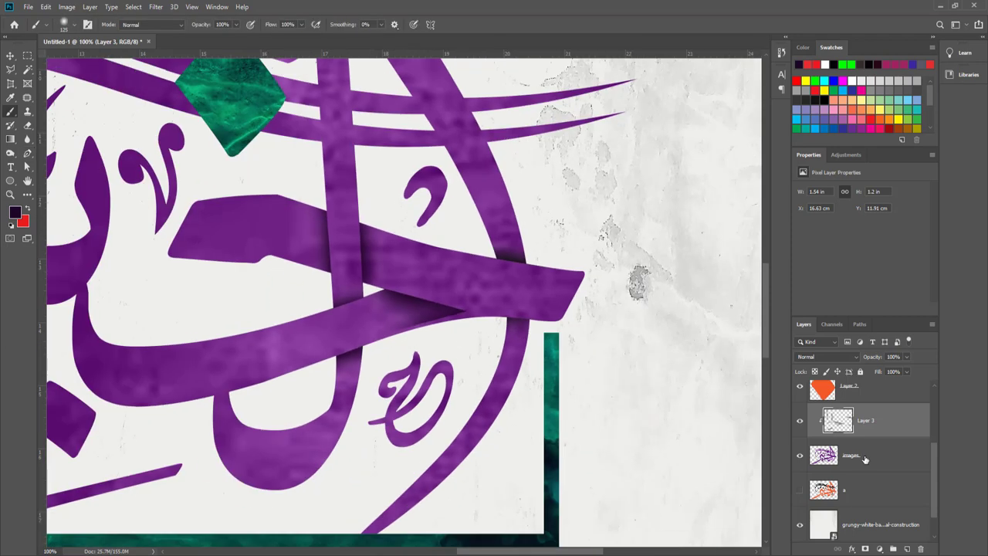
pyautogui.moveTo(254, 511); pyautogui.dragTo(400, 496)
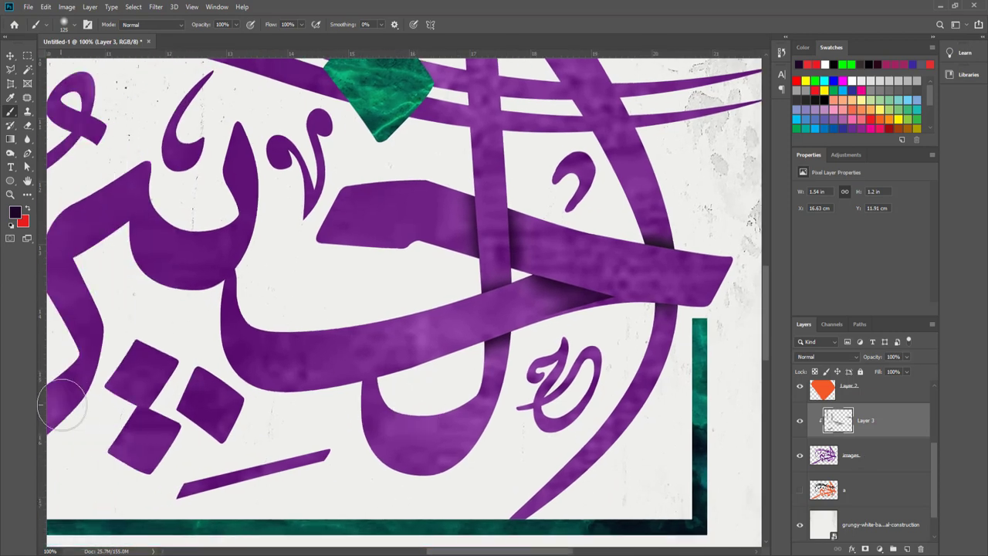
pyautogui.click(10, 194)
pyautogui.moveTo(340, 402); pyautogui.dragTo(363, 397)
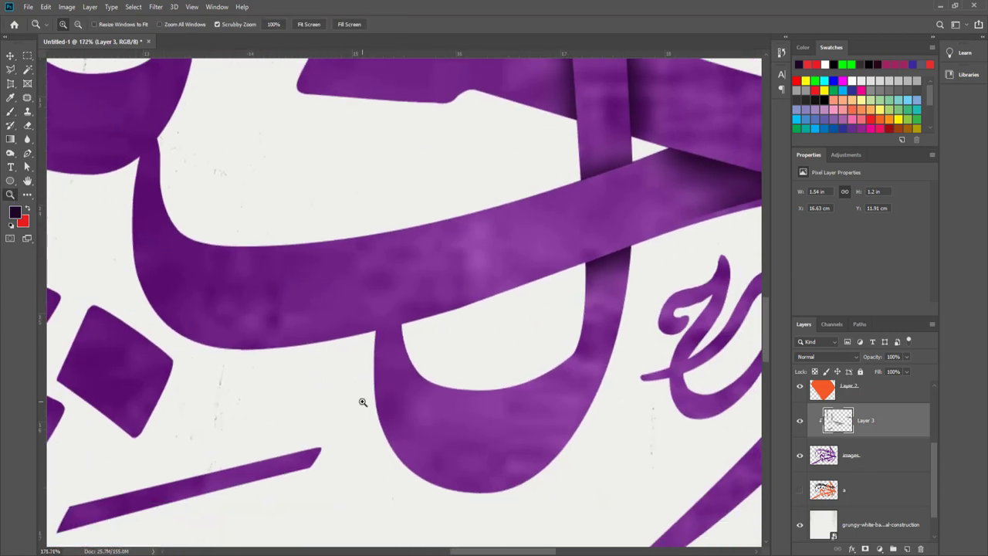
pyautogui.press('p')
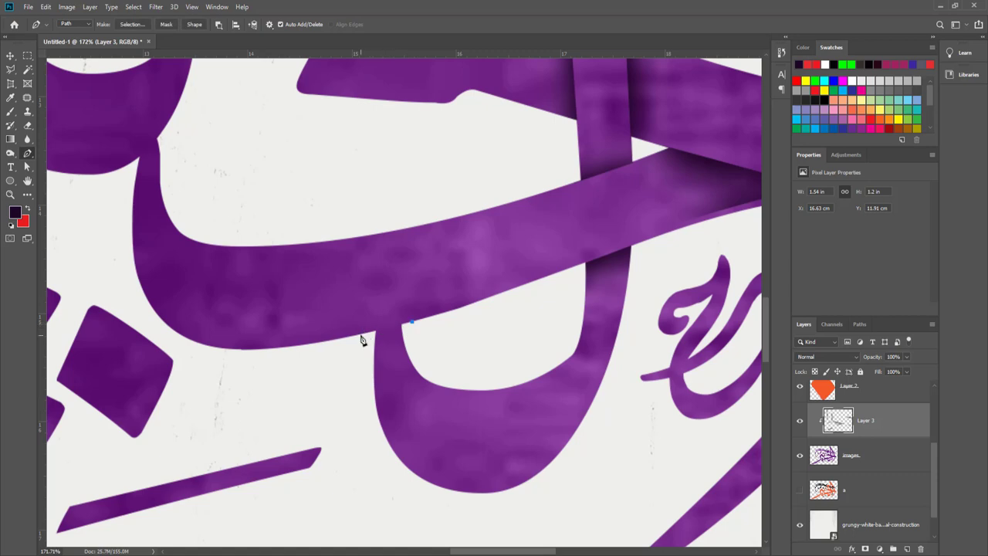
pyautogui.moveTo(378, 510); pyautogui.dragTo(454, 516)
pyautogui.click(478, 370)
pyautogui.click(412, 320)
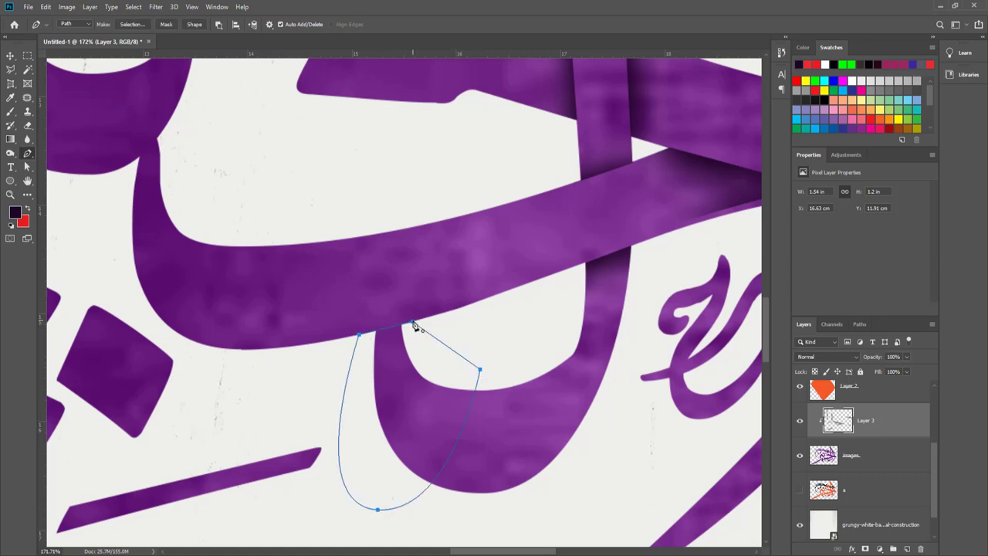
pyautogui.hotkey('ctrl', 'Return')
pyautogui.press('b')
pyautogui.moveTo(353, 298); pyautogui.dragTo(375, 287)
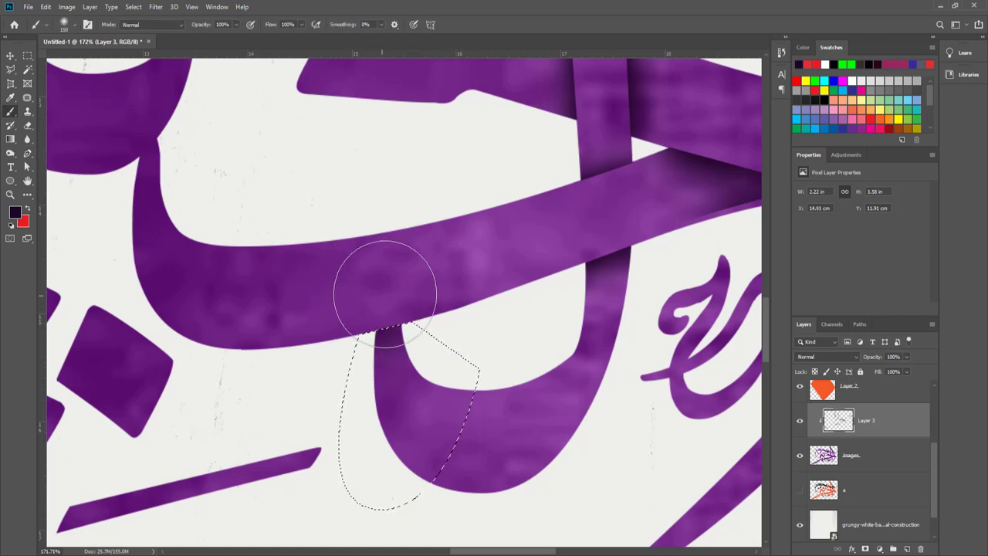
pyautogui.hotkey('ctrl', 'd')
pyautogui.press(']')
# Step: Trace a curved outline along the bowl's bottom, paint it dark, and zoom out
pyautogui.click(27, 153)
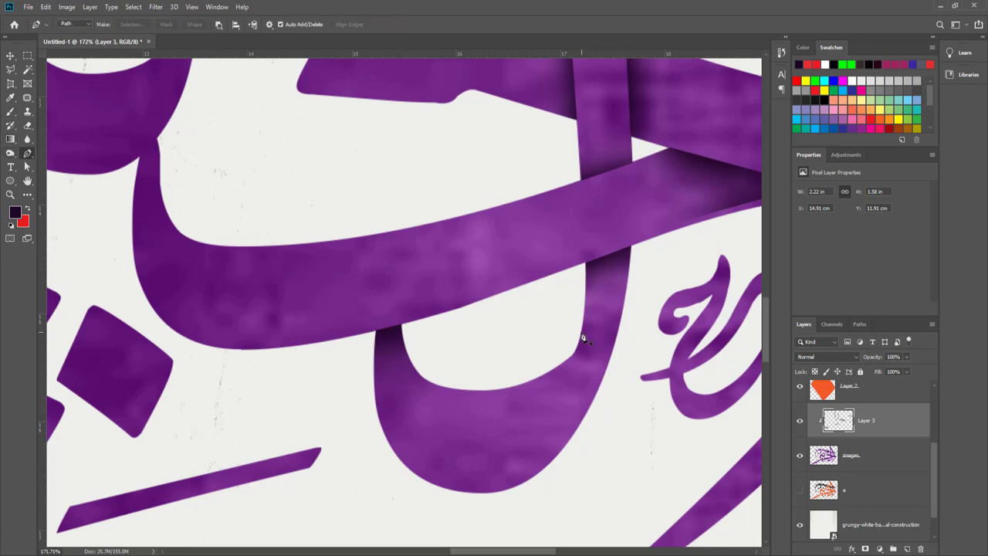
pyautogui.moveTo(470, 488); pyautogui.dragTo(378, 509)
pyautogui.moveTo(422, 339); pyautogui.dragTo(476, 327)
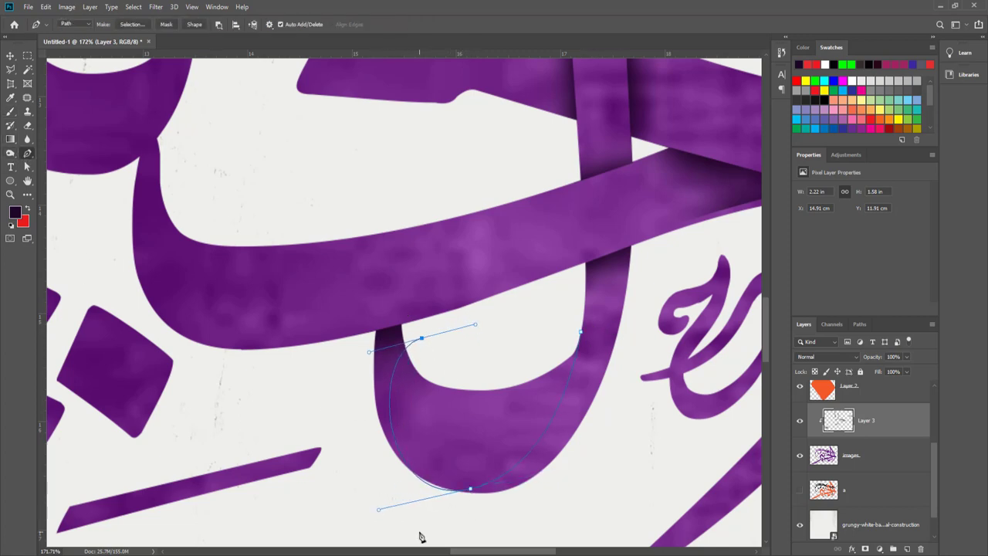
pyautogui.moveTo(379, 511); pyautogui.dragTo(371, 495)
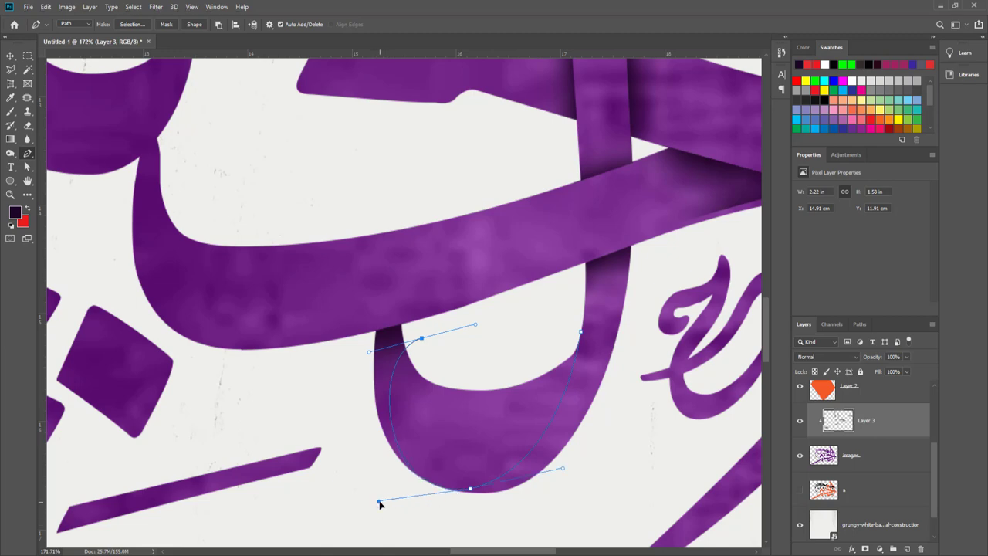
pyautogui.click(556, 319)
pyautogui.hotkey('ctrl', 'Return')
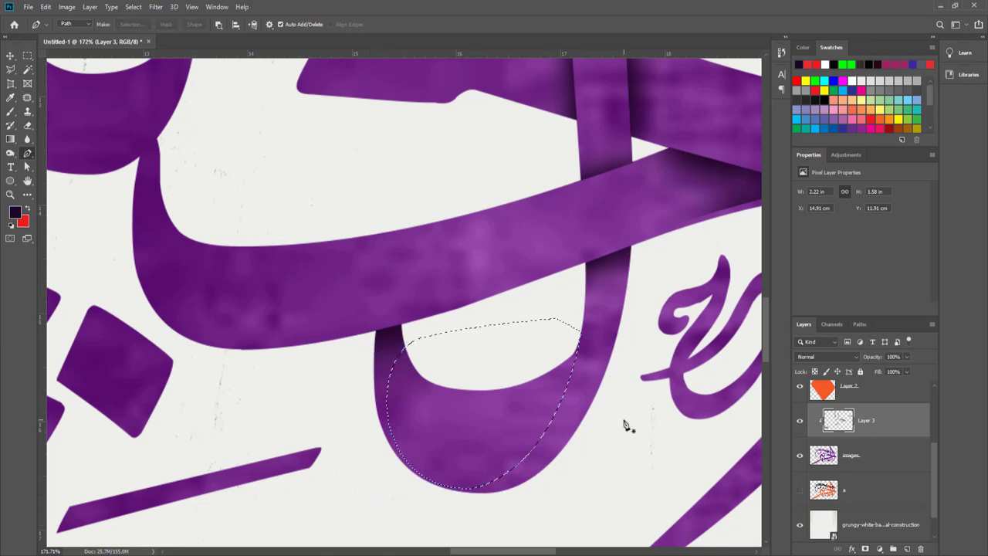
pyautogui.press('b')
pyautogui.moveTo(524, 504); pyautogui.dragTo(393, 511)
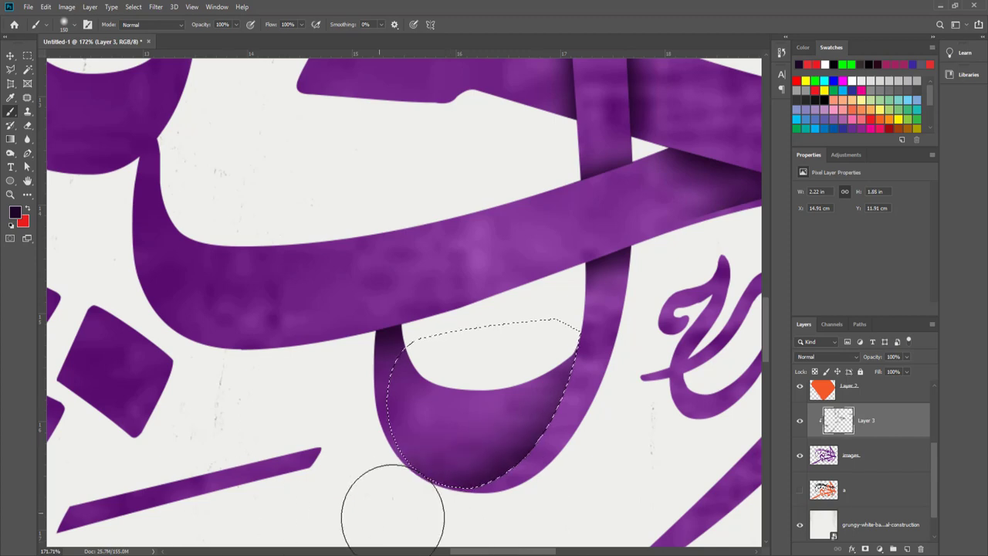
pyautogui.hotkey('ctrl', 'd')
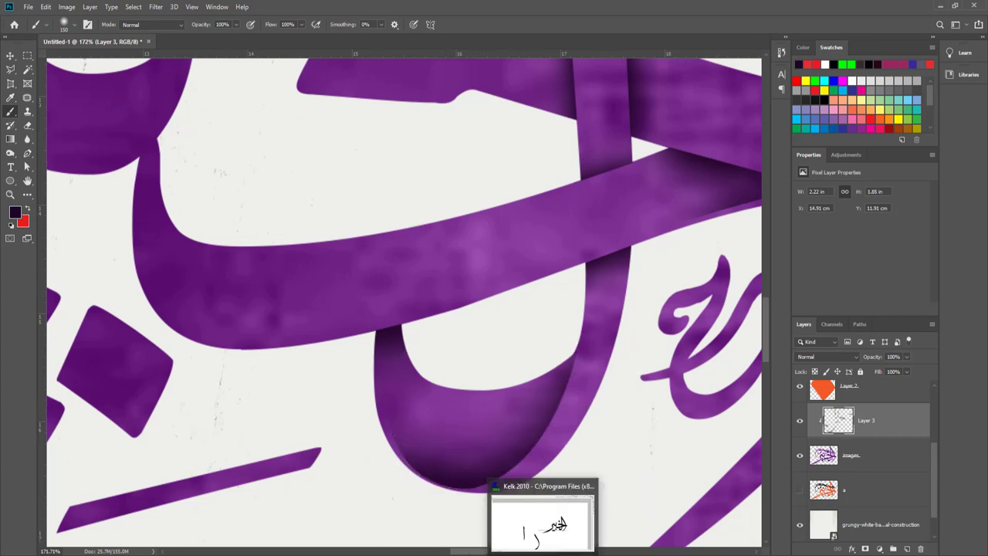
pyautogui.hotkey('ctrl', '-')
pyautogui.hotkey('ctrl', '-')
pyautogui.hotkey('ctrl', '-')
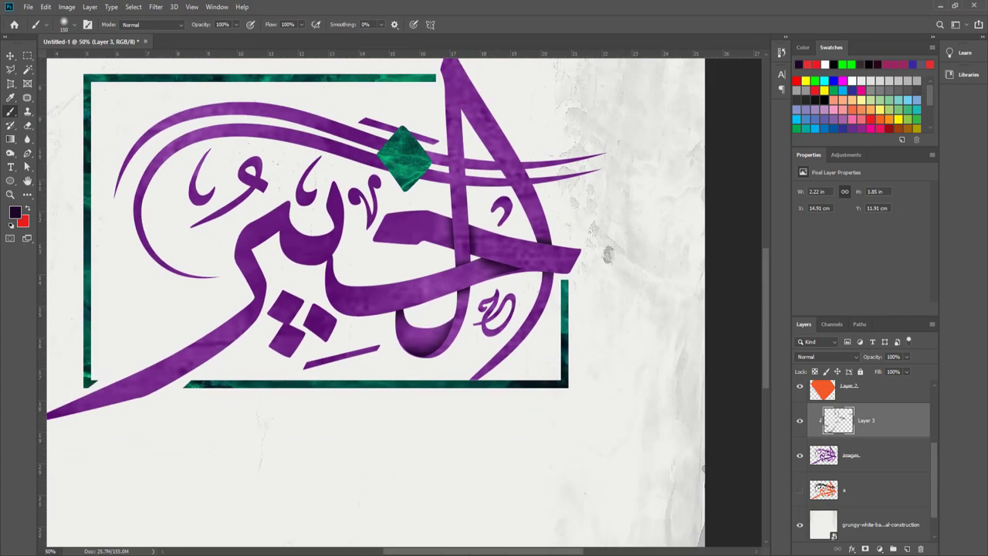
# Step: Outline the overlap below the bowl and darken the purple near the triangle's top
pyautogui.press('p')
pyautogui.keyDown('alt'); pyautogui.scroll(3, 290, 240); pyautogui.keyUp('alt')
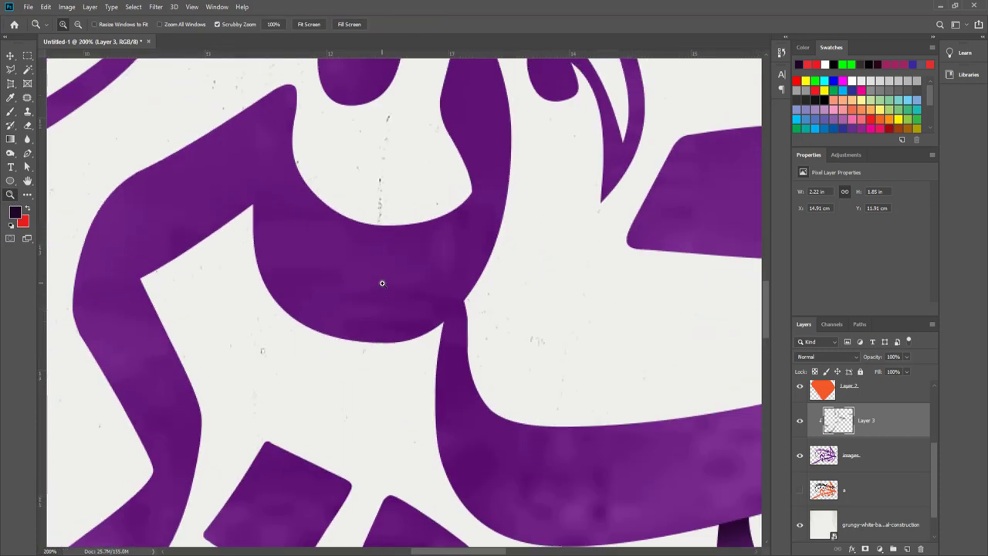
pyautogui.scroll(1, 425, 332)
pyautogui.click(466, 316)
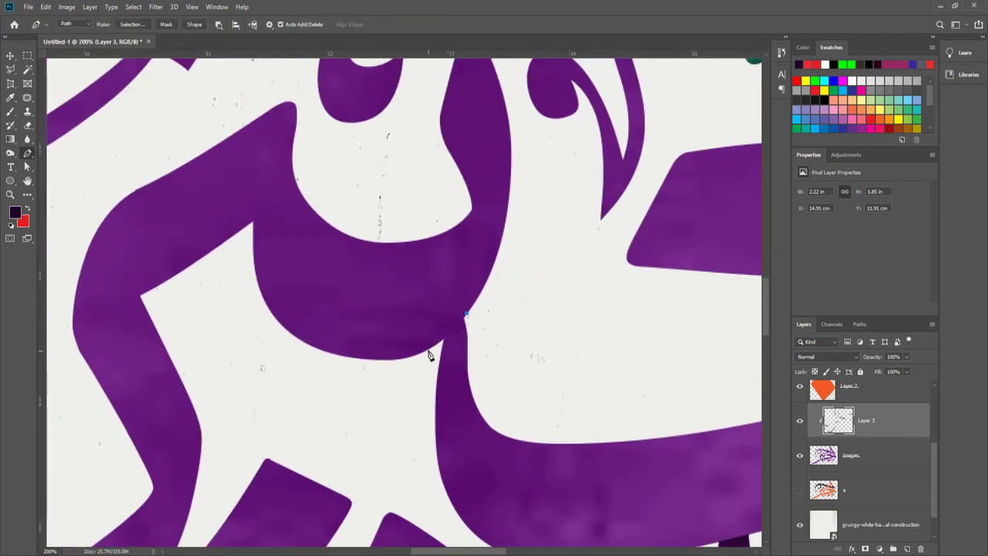
pyautogui.click(404, 486)
pyautogui.click(670, 395)
pyautogui.click(466, 316)
pyautogui.hotkey('ctrl', 'Return')
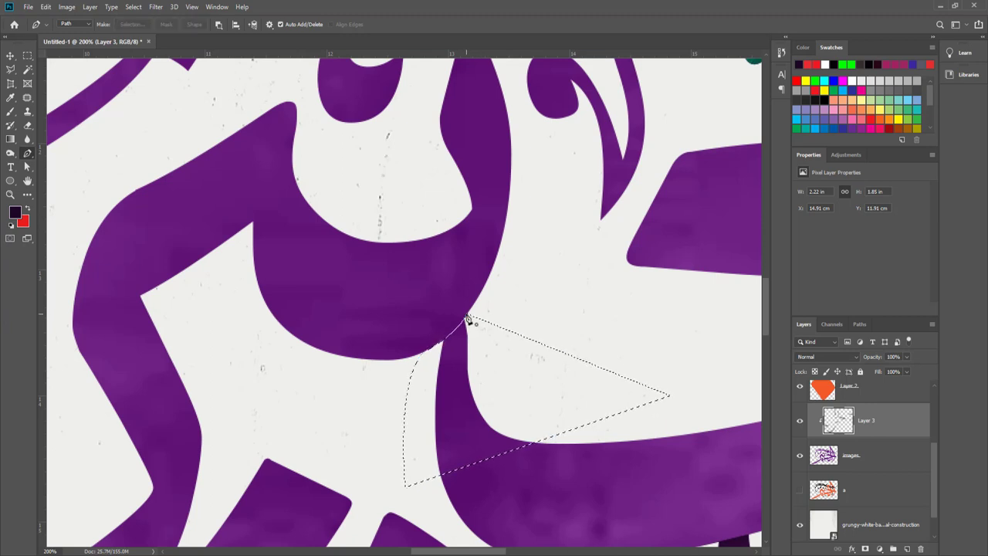
pyautogui.press('b')
pyautogui.moveTo(456, 324); pyautogui.dragTo(454, 291)
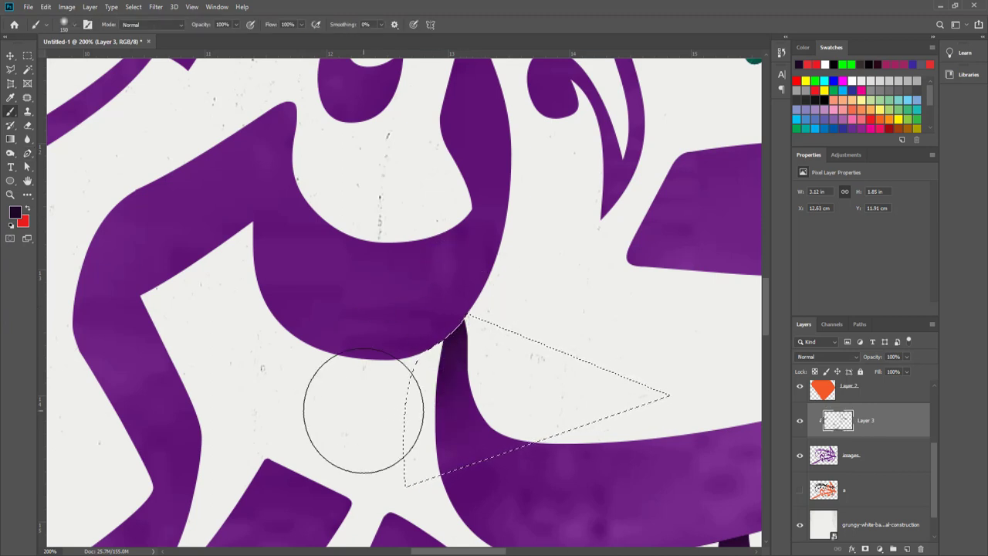
pyautogui.hotkey('ctrl', 'd')
# Step: Trace a curved selection around the bowl and brush a dark shadow along its right edge
pyautogui.scroll(2, 357, 419)
pyautogui.click(27, 152)
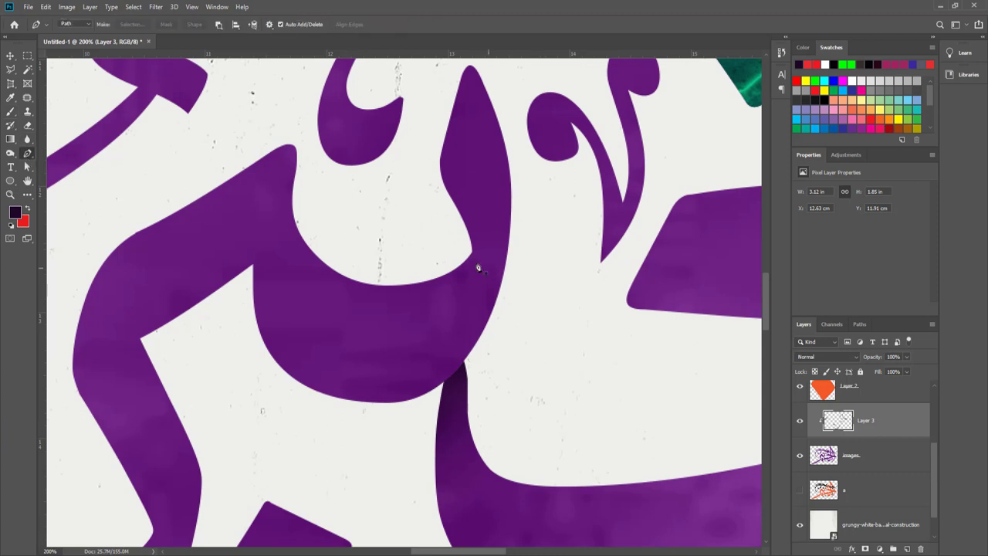
pyautogui.click(470, 237)
pyautogui.moveTo(393, 398); pyautogui.dragTo(294, 448)
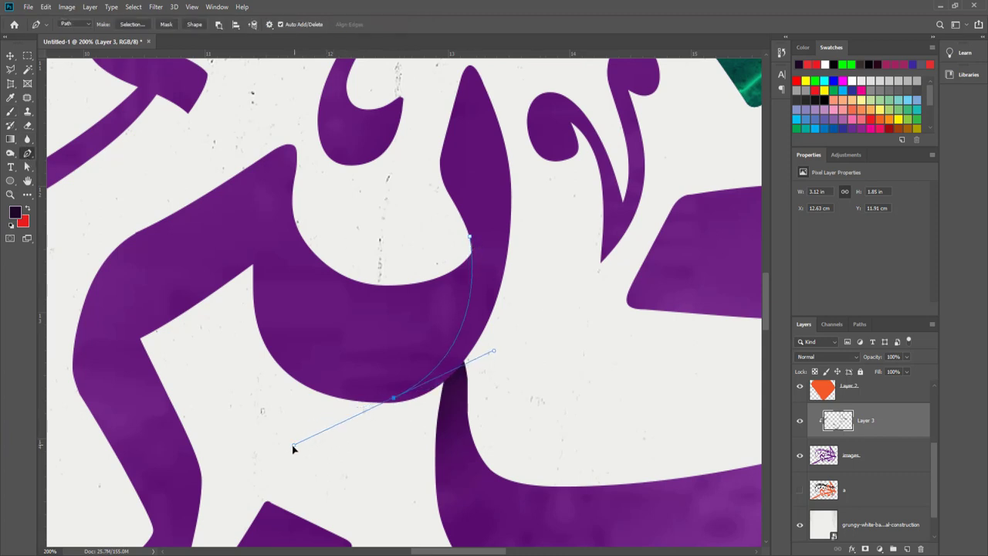
pyautogui.click(311, 222)
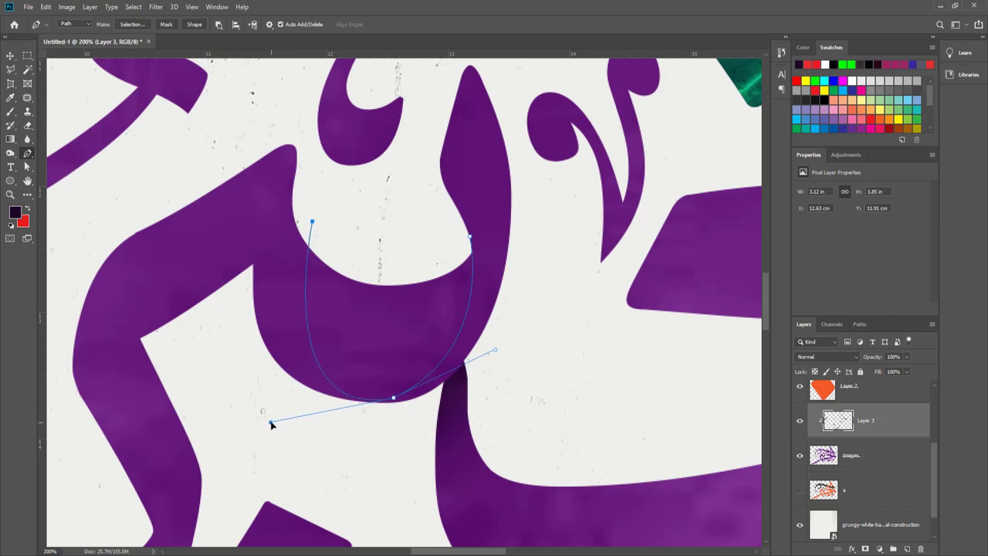
pyautogui.press('Escape')
pyautogui.hotkey('ctrl', 'Return')
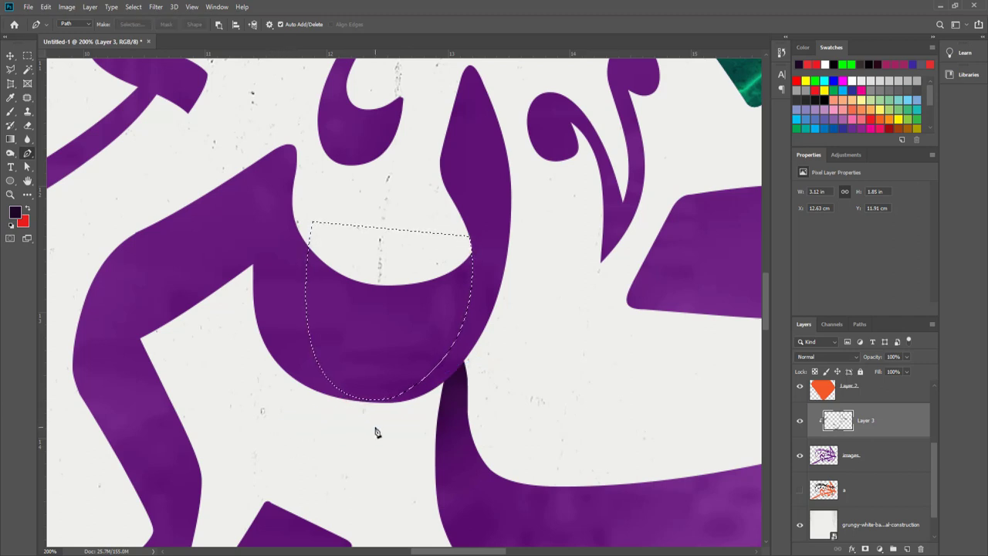
pyautogui.press('b')
pyautogui.moveTo(484, 251); pyautogui.dragTo(424, 452)
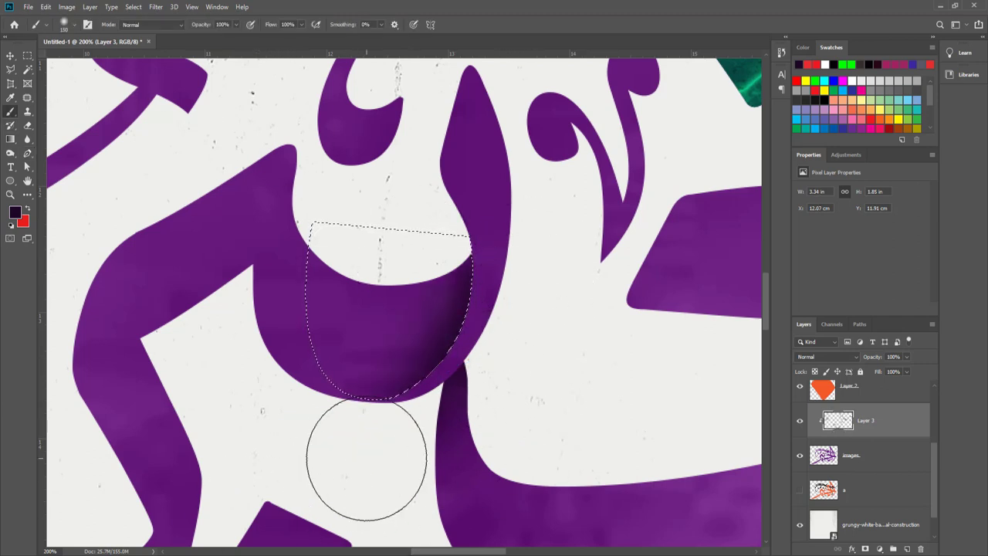
pyautogui.hotkey('ctrl', 'd')
pyautogui.moveTo(412, 333); pyautogui.dragTo(674, 379)
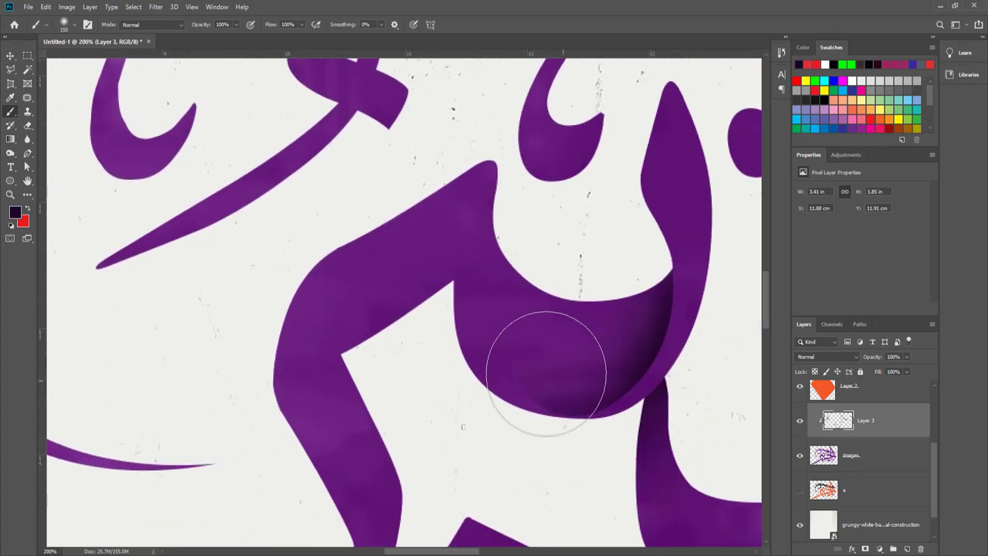
# Step: Darken the purple stroke's top tip with brush shading inside a pen-outlined selection
pyautogui.click(25, 153)
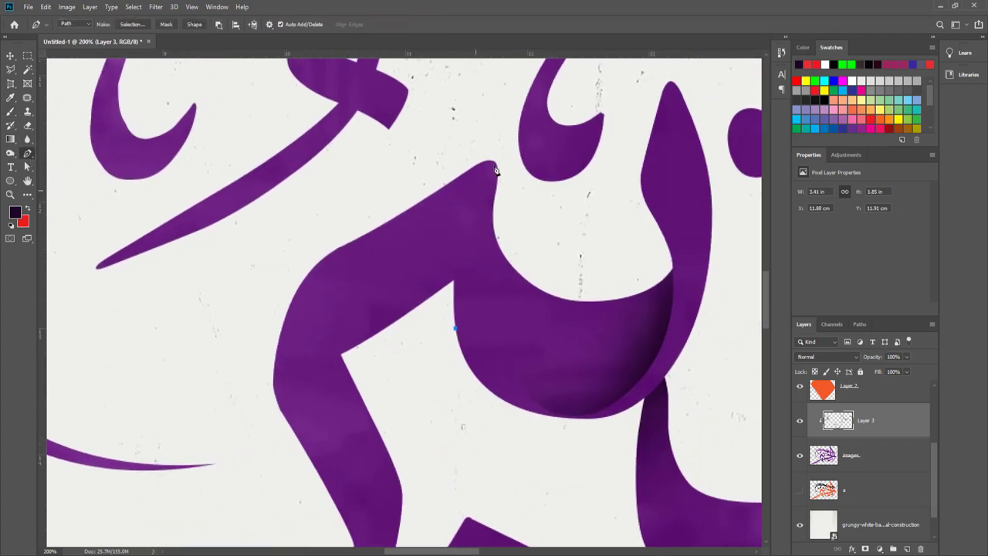
pyautogui.moveTo(474, 190); pyautogui.dragTo(503, 124)
pyautogui.moveTo(336, 264); pyautogui.dragTo(236, 312)
pyautogui.click(238, 362)
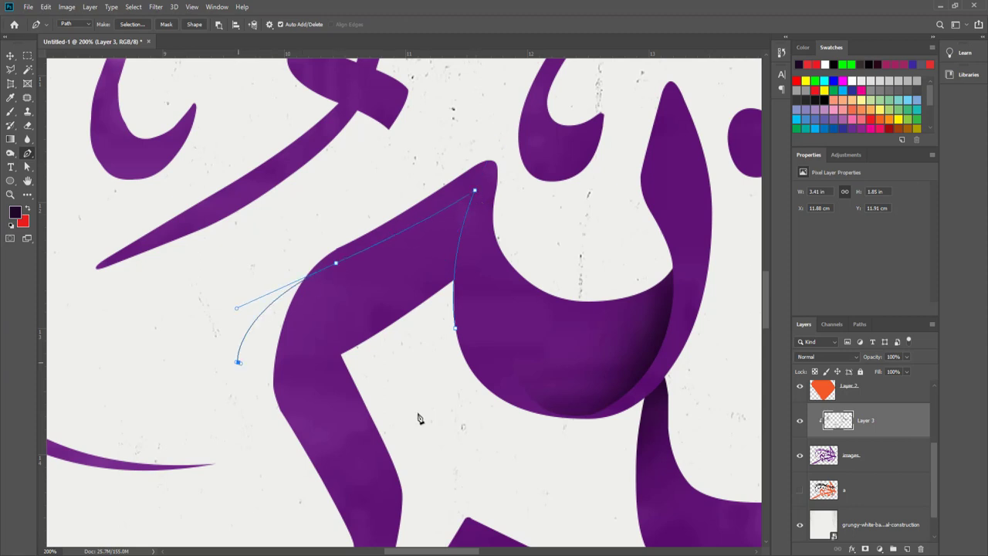
pyautogui.click(407, 430)
pyautogui.click(454, 328)
pyautogui.hotkey('ctrl', 'Return')
pyautogui.press('b')
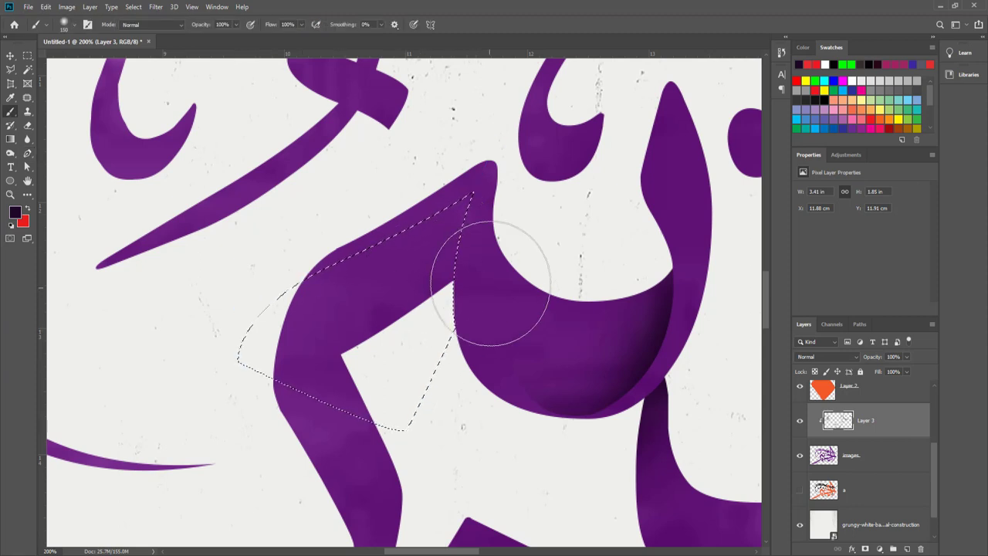
pyautogui.moveTo(486, 260); pyautogui.dragTo(420, 184)
# Step: Shade the inner corner of the purple bend dark, then deselect
pyautogui.moveTo(697, 469)
pyautogui.mouseDown()
pyautogui.moveTo(379, 375)
pyautogui.moveTo(609, 388)
pyautogui.mouseUp()
pyautogui.scroll(2, 595, 348)
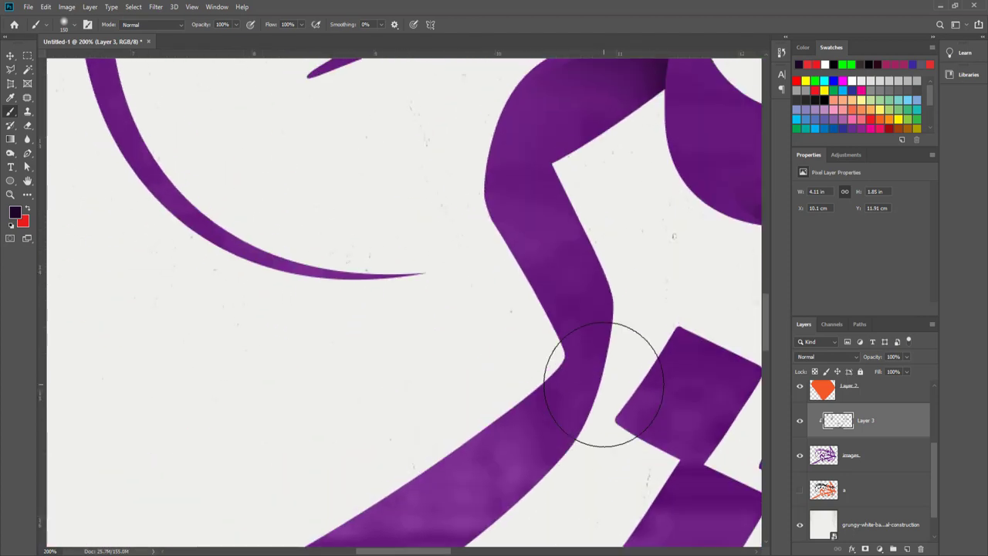
pyautogui.scroll(1, 541, 348)
pyautogui.click(26, 155)
pyautogui.click(556, 186)
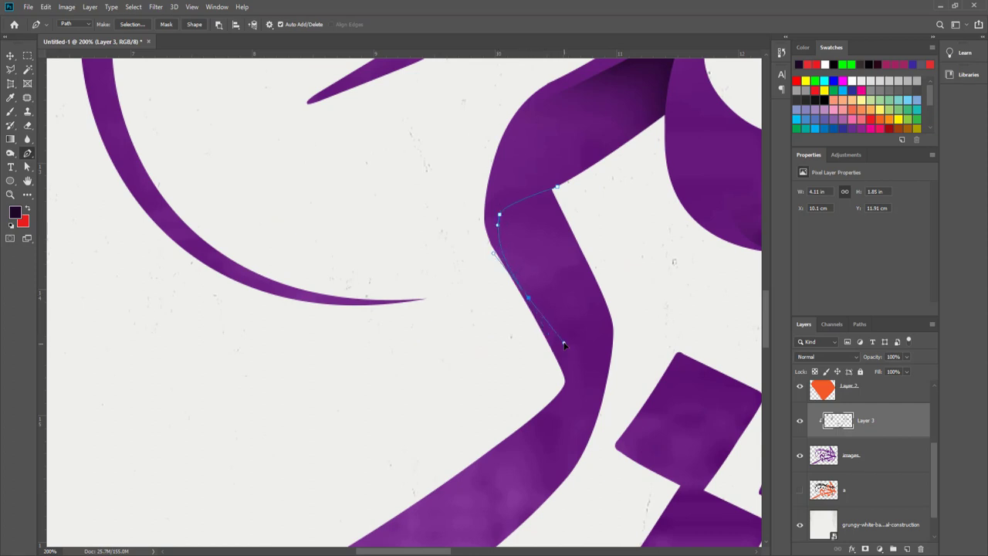
pyautogui.click(620, 244)
pyautogui.click(555, 187)
pyautogui.hotkey('ctrl', 'Return')
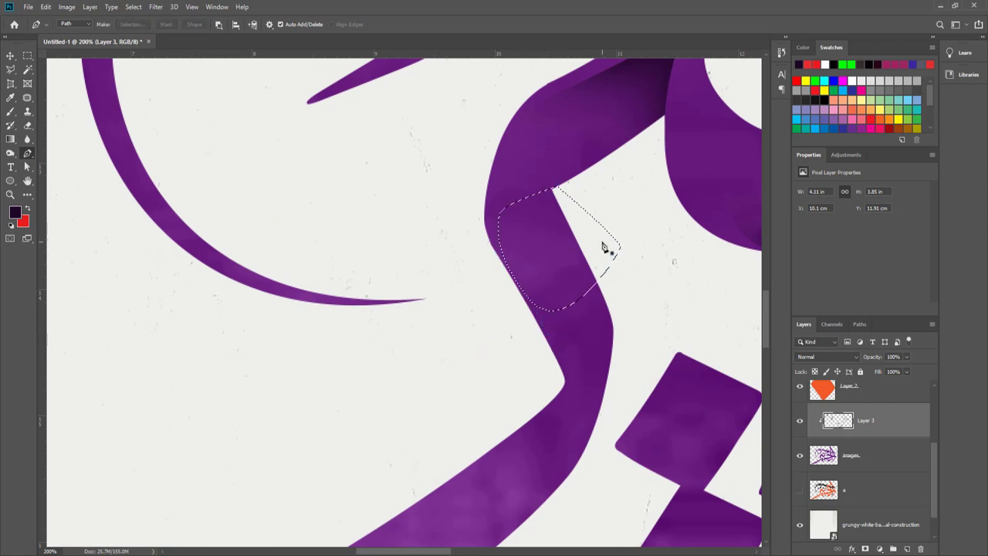
pyautogui.press('b')
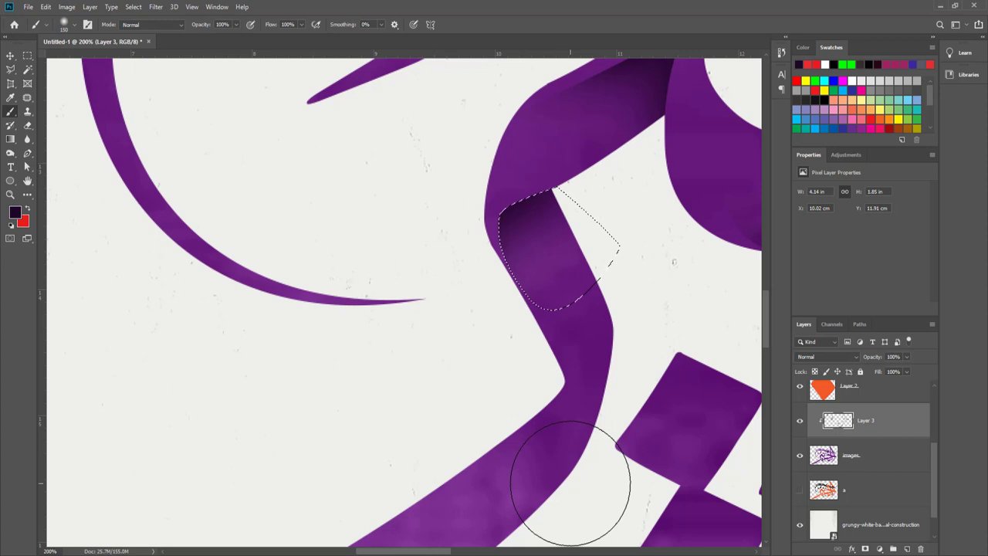
pyautogui.hotkey('ctrl', 'd')
pyautogui.moveTo(576, 483); pyautogui.dragTo(567, 436)
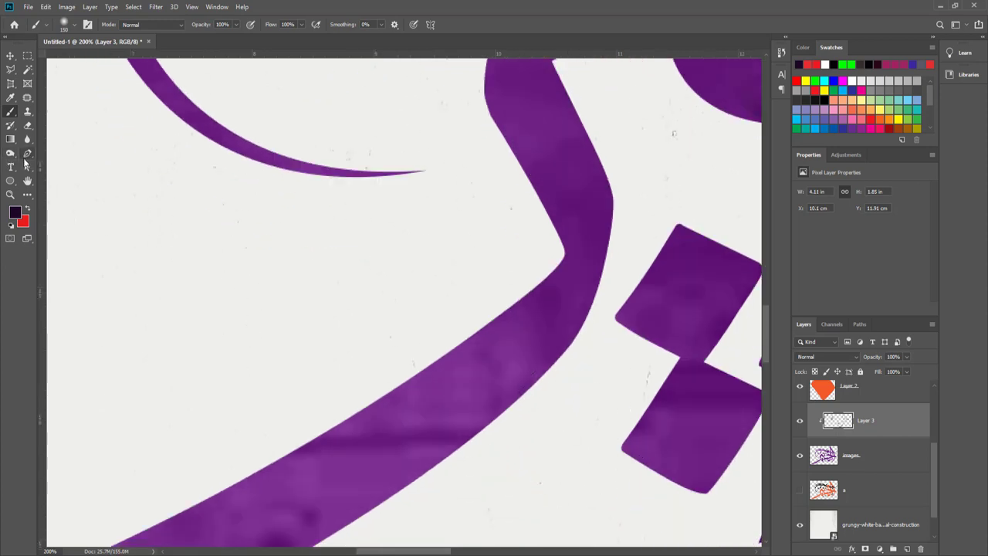
# Step: Shade the long curving stroke's inner edge dark where it bends into the diagonal band
pyautogui.click(26, 155)
pyautogui.click(562, 242)
pyautogui.moveTo(473, 431); pyautogui.dragTo(355, 525)
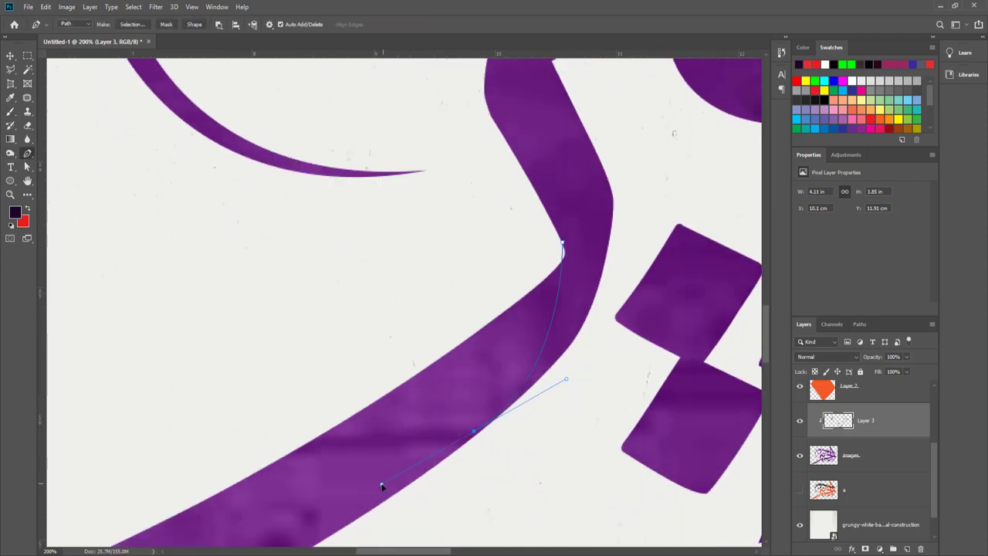
pyautogui.click(362, 335)
pyautogui.click(561, 244)
pyautogui.hotkey('ctrl', 'Return')
pyautogui.press('b')
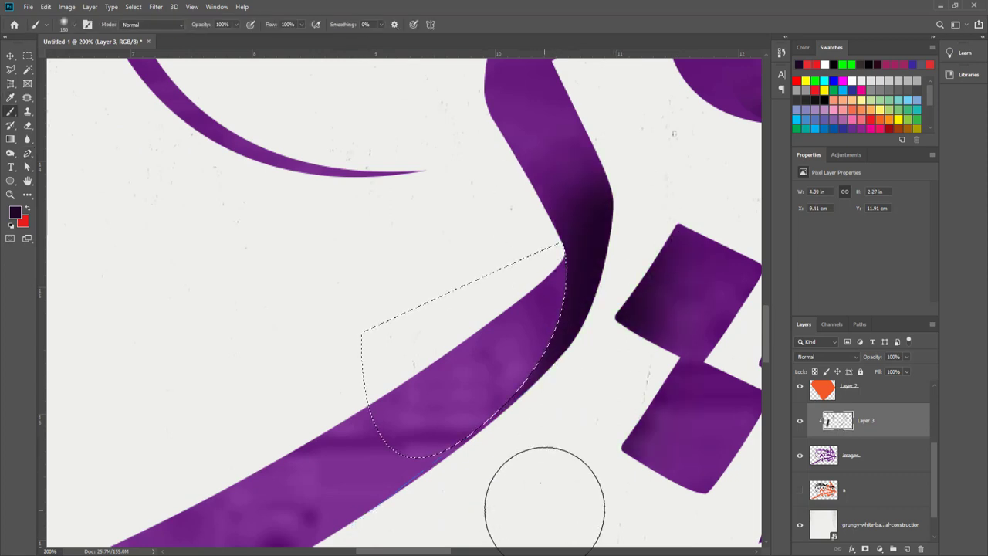
pyautogui.moveTo(544, 484)
pyautogui.mouseDown()
pyautogui.moveTo(611, 238)
pyautogui.moveTo(547, 448)
pyautogui.mouseUp()
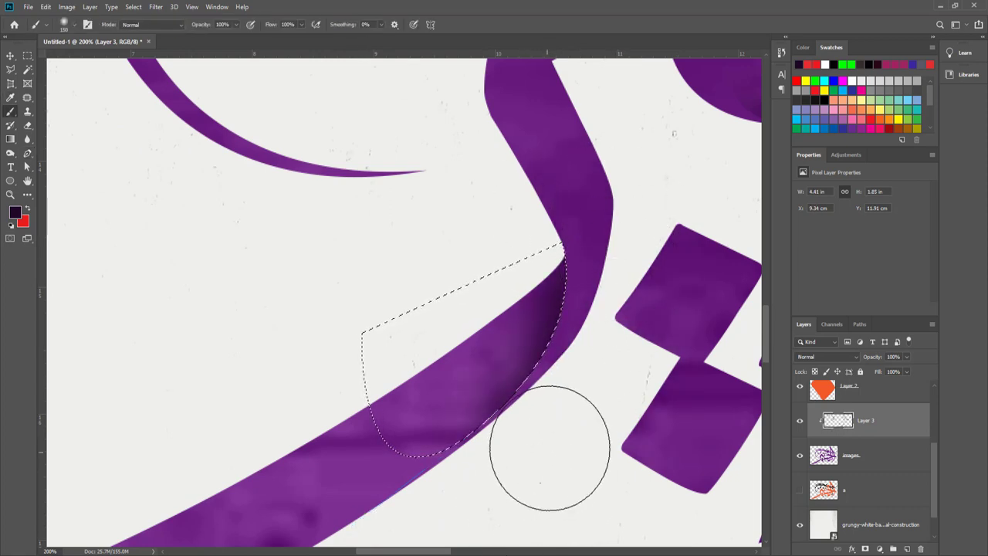
pyautogui.hotkey('ctrl', 'd')
pyautogui.moveTo(703, 426)
pyautogui.mouseDown()
pyautogui.moveTo(512, 379)
pyautogui.moveTo(473, 412)
pyautogui.moveTo(532, 415)
pyautogui.moveTo(479, 360)
pyautogui.moveTo(542, 404)
pyautogui.moveTo(626, 400)
pyautogui.mouseUp()
# Step: Darken the purple band just below the first crossing beside the green diamond
pyautogui.press('p')
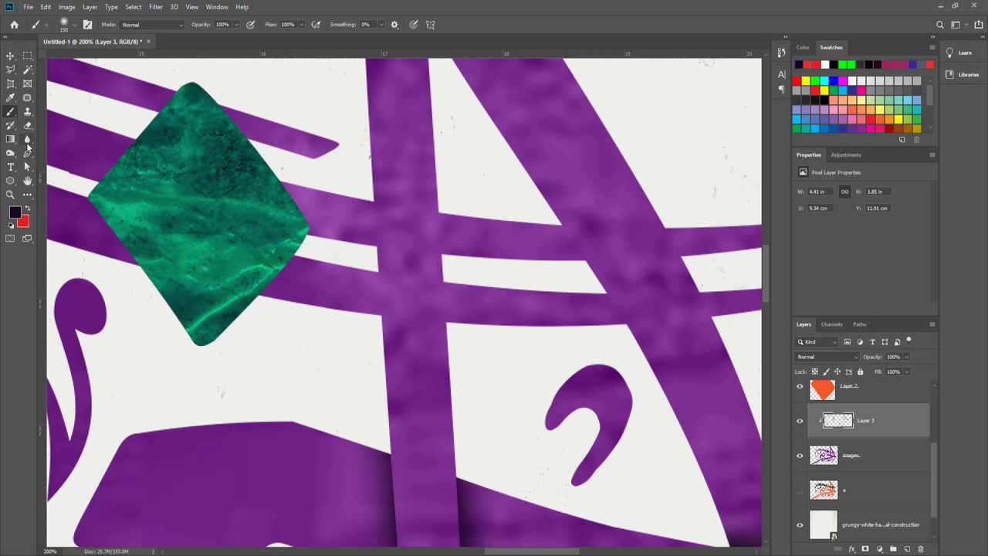
pyautogui.click(445, 283)
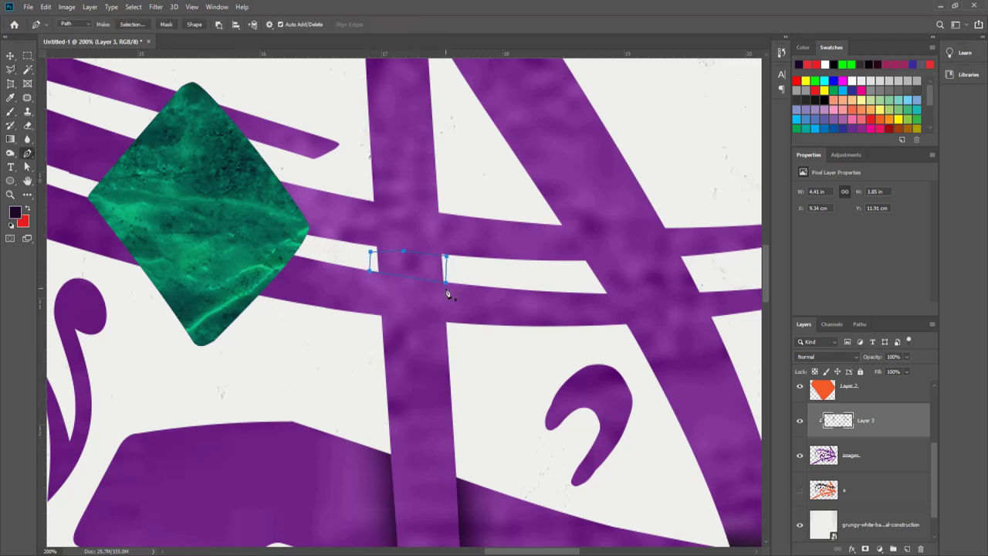
pyautogui.hotkey('ctrl', 'Return')
pyautogui.press('b')
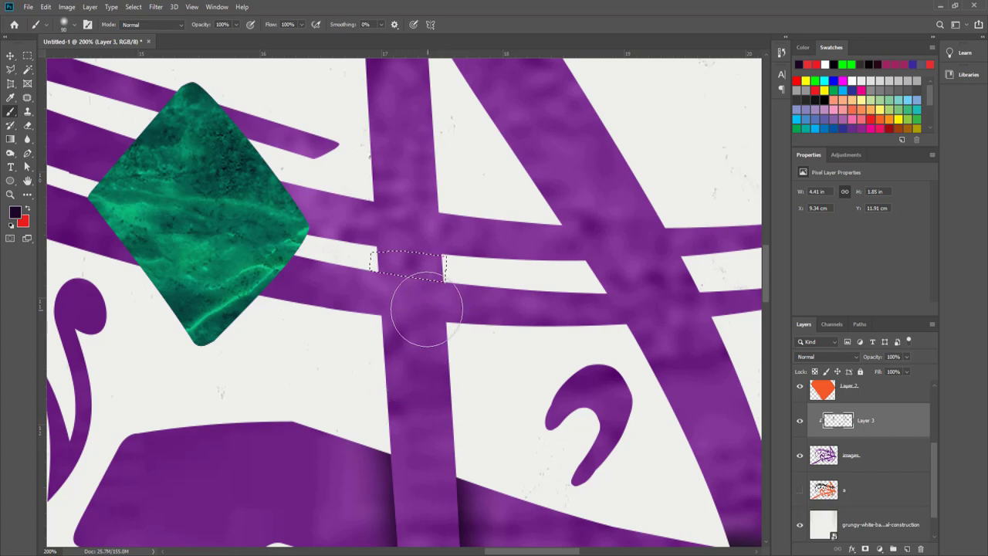
pyautogui.moveTo(427, 309)
pyautogui.mouseDown()
pyautogui.moveTo(360, 280)
pyautogui.moveTo(430, 309)
pyautogui.mouseUp()
pyautogui.hotkey('ctrl', 'd')
# Step: Shade a triangular band crossing dark through a pen-outlined selection
pyautogui.press('p')
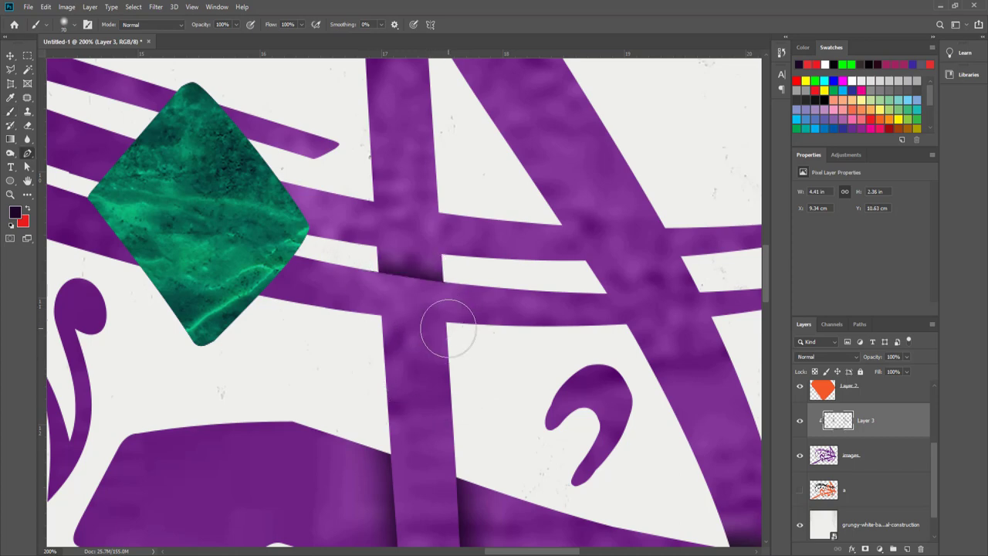
pyautogui.click(447, 322)
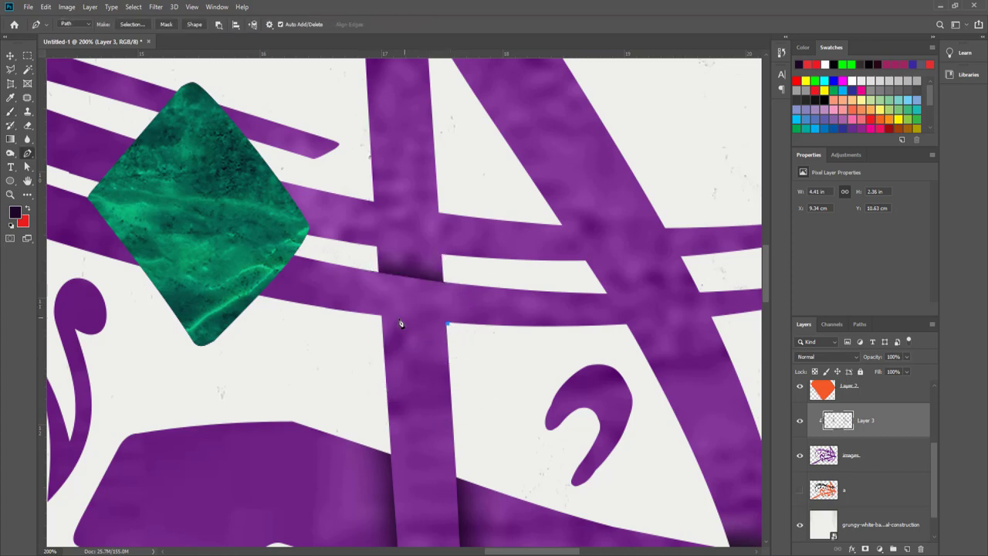
pyautogui.click(502, 471)
pyautogui.click(447, 323)
pyautogui.hotkey('ctrl', 'Return')
pyautogui.press('b')
pyautogui.hotkey('ctrl', 'd')
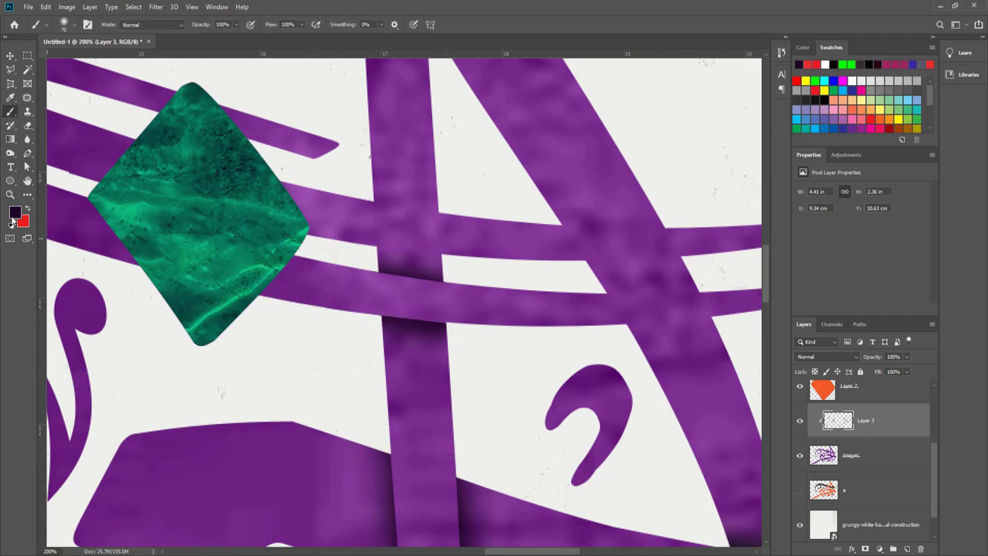
# Step: Darken where the vertical purple bar crosses the upper horizontal band
pyautogui.click(28, 153)
pyautogui.click(438, 205)
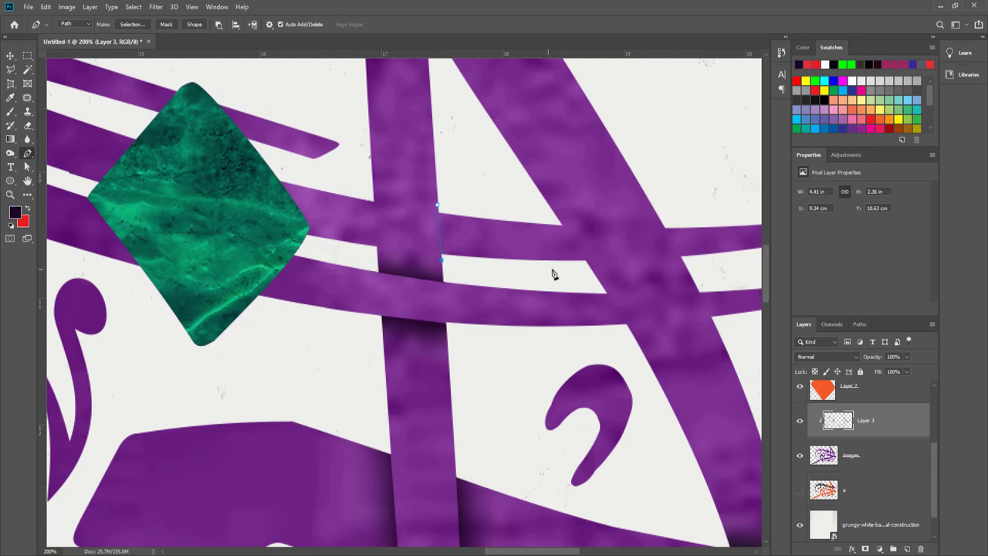
pyautogui.click(555, 267)
pyautogui.click(522, 210)
pyautogui.click(438, 207)
pyautogui.hotkey('ctrl', 'Return')
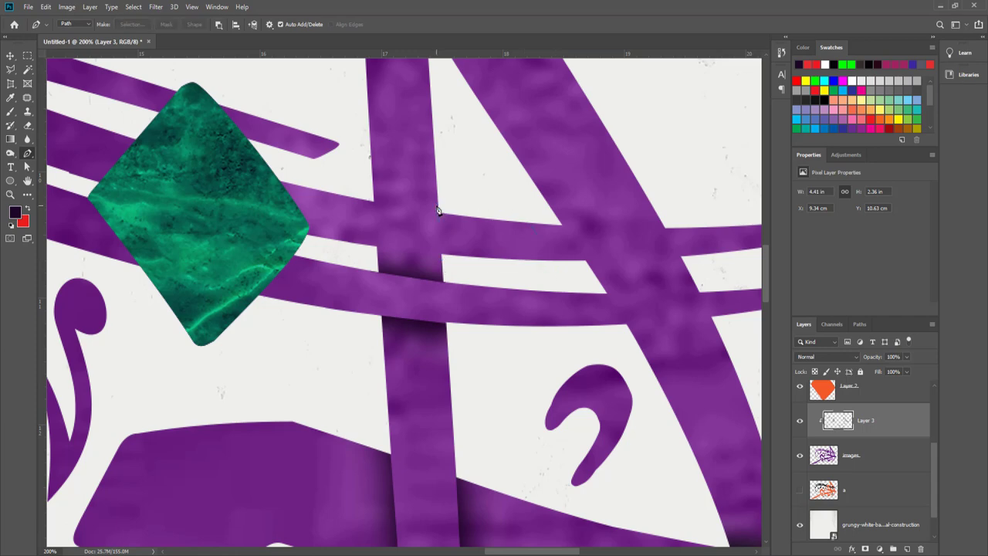
pyautogui.press('b')
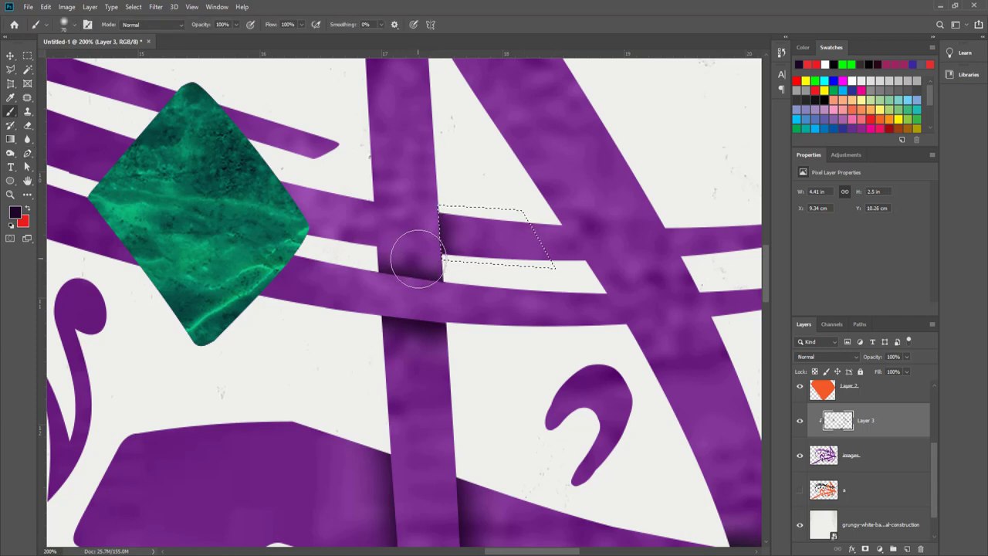
pyautogui.hotkey('ctrl', 'd')
# Step: Shade along the vertical band's edge on the other side of the crossing
pyautogui.press('p')
pyautogui.click(375, 247)
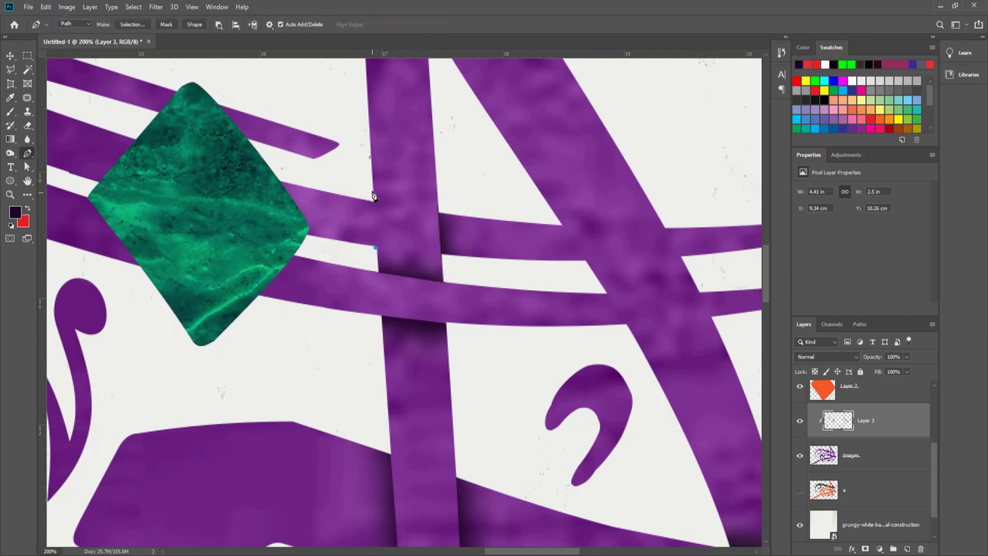
pyautogui.hotkey('ctrl', 'Return')
pyautogui.press('b')
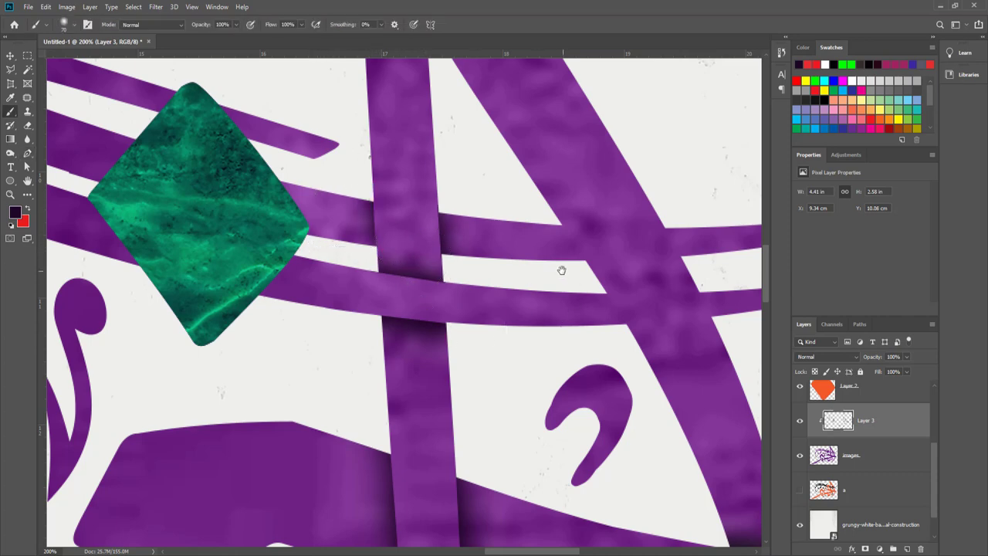
pyautogui.moveTo(560, 271); pyautogui.dragTo(320, 316)
# Step: Shade where the thin stroke crosses over the diagonal stroke, using a curved outline
pyautogui.press('p')
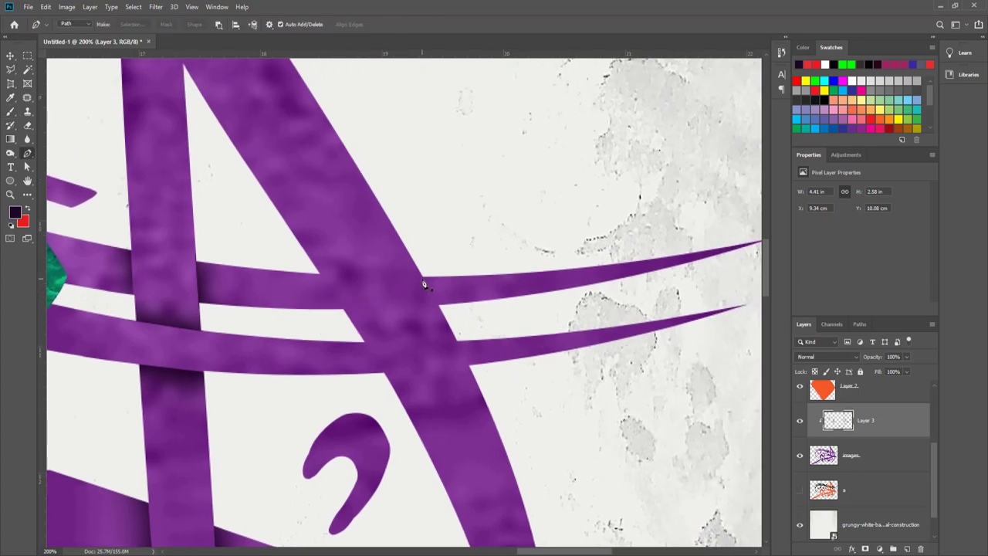
pyautogui.click(422, 278)
pyautogui.moveTo(229, 173); pyautogui.dragTo(422, 201)
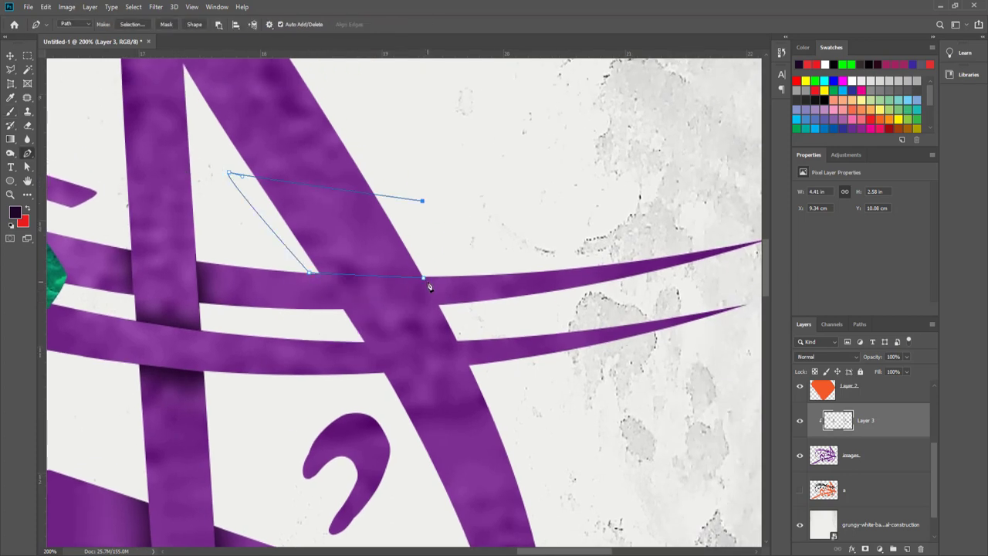
pyautogui.hotkey('ctrl', 'Return')
pyautogui.press('b')
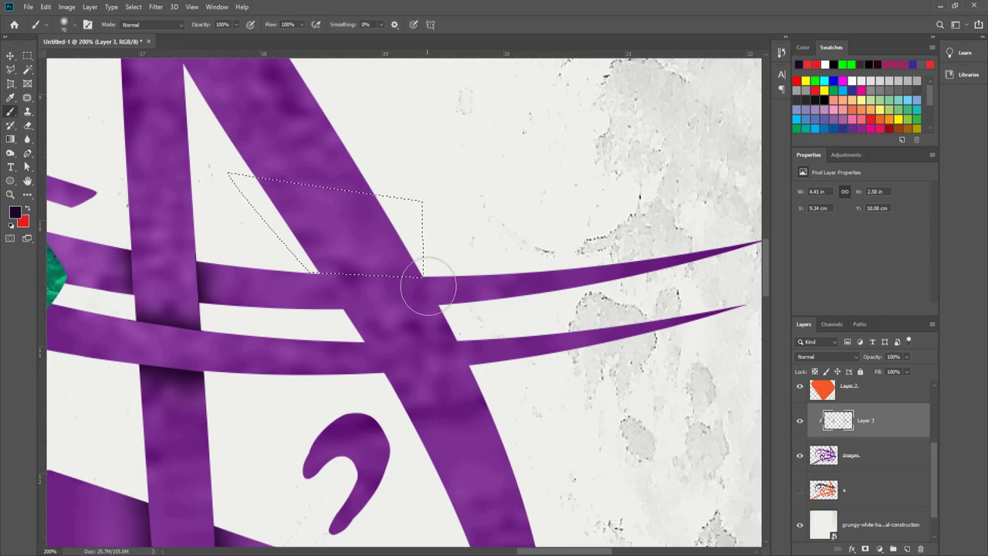
pyautogui.hotkey('ctrl', 'd')
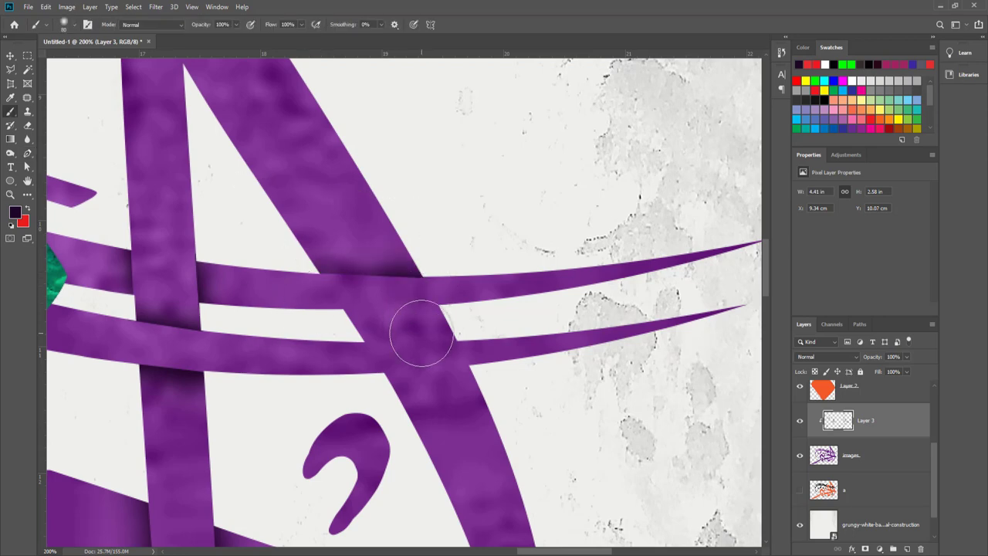
# Step: Darken the lower band crossing on the diagonal stroke
pyautogui.press('p')
pyautogui.click(440, 306)
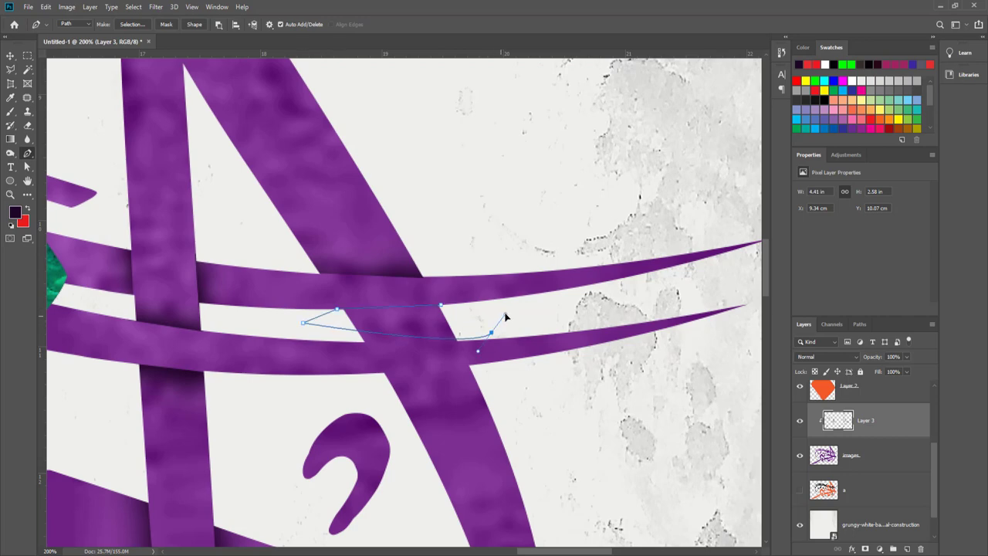
pyautogui.hotkey('ctrl', 'Return')
pyautogui.press('b')
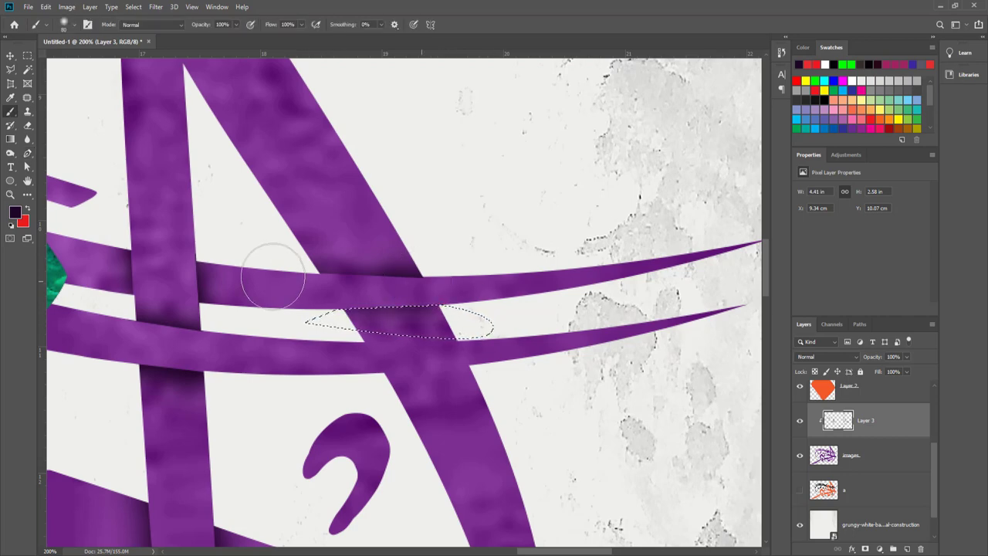
pyautogui.hotkey('ctrl', 'd')
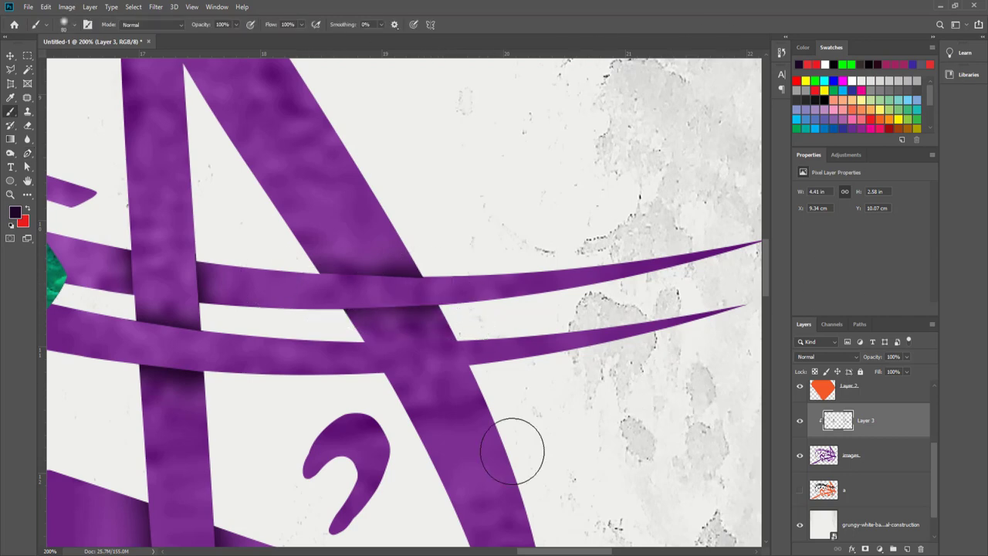
# Step: Shade the next overlap along the diagonal stroke dark
pyautogui.press('p')
pyautogui.click(455, 339)
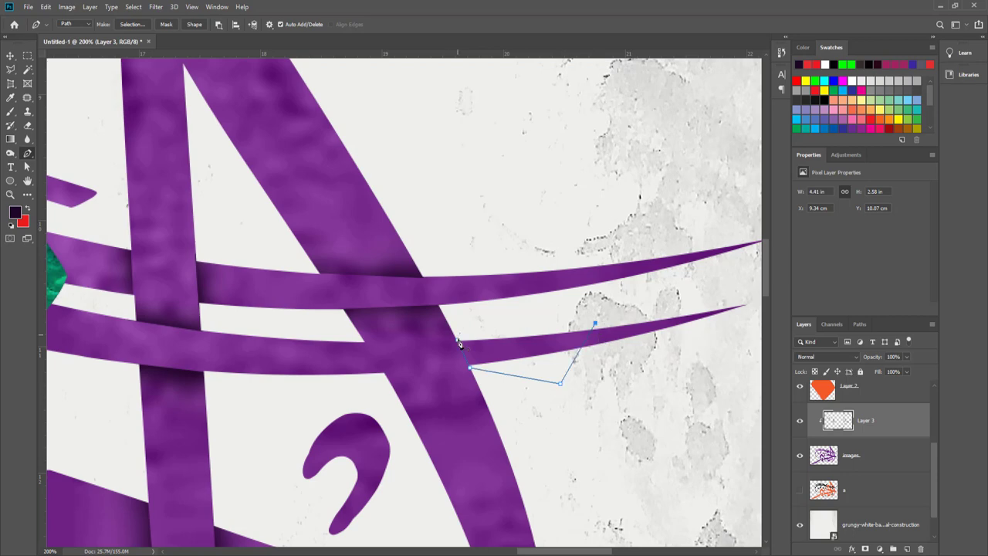
pyautogui.hotkey('ctrl', 'Return')
pyautogui.press('b')
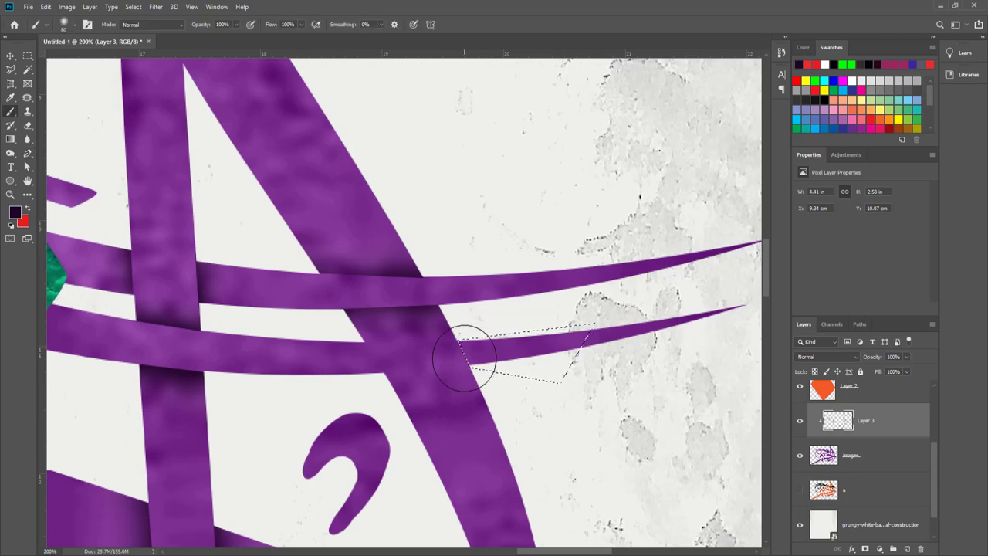
pyautogui.hotkey('ctrl', 'd')
# Step: Select the left overlap and switch to the brush for dark shading
pyautogui.press('p')
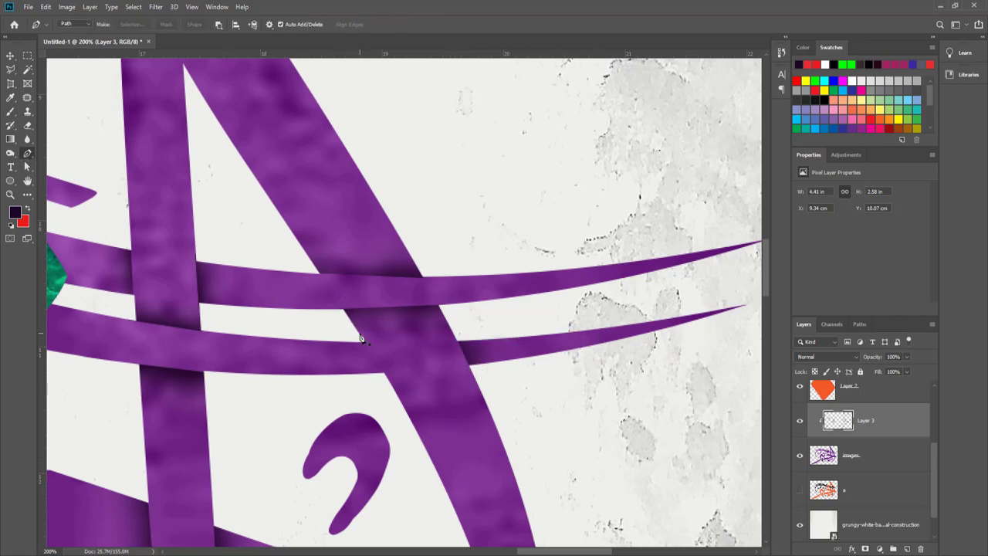
pyautogui.click(359, 334)
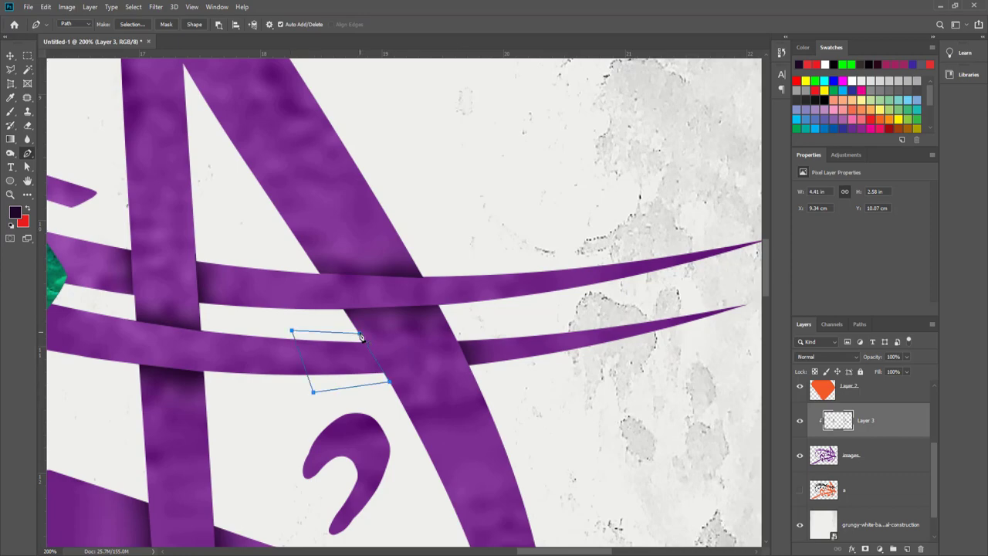
pyautogui.hotkey('ctrl', 'Return')
pyautogui.press('b')
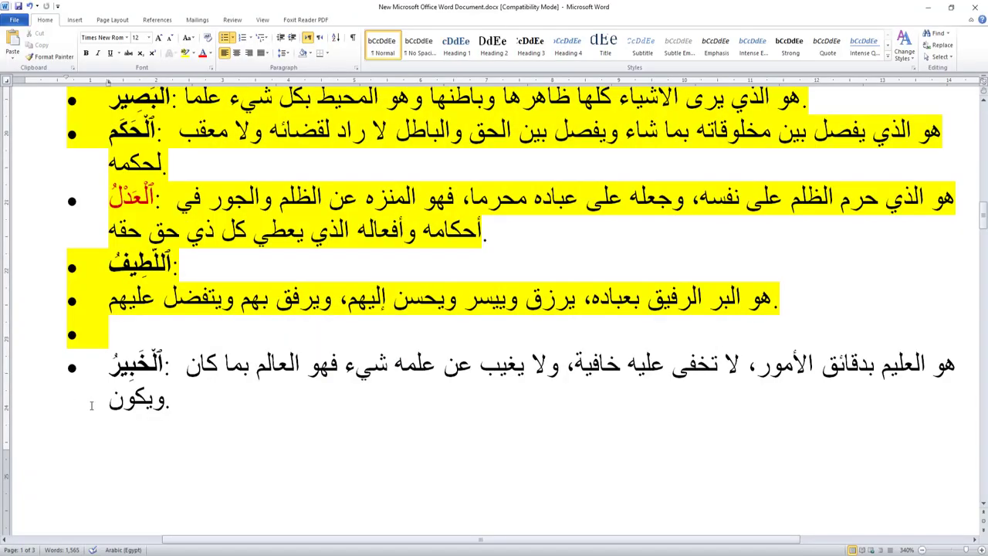
# Step: Close 01.png and paste the Arabic caption into a paragraph text box below the calligraphy
pyautogui.moveTo(168, 399); pyautogui.dragTo(930, 362)
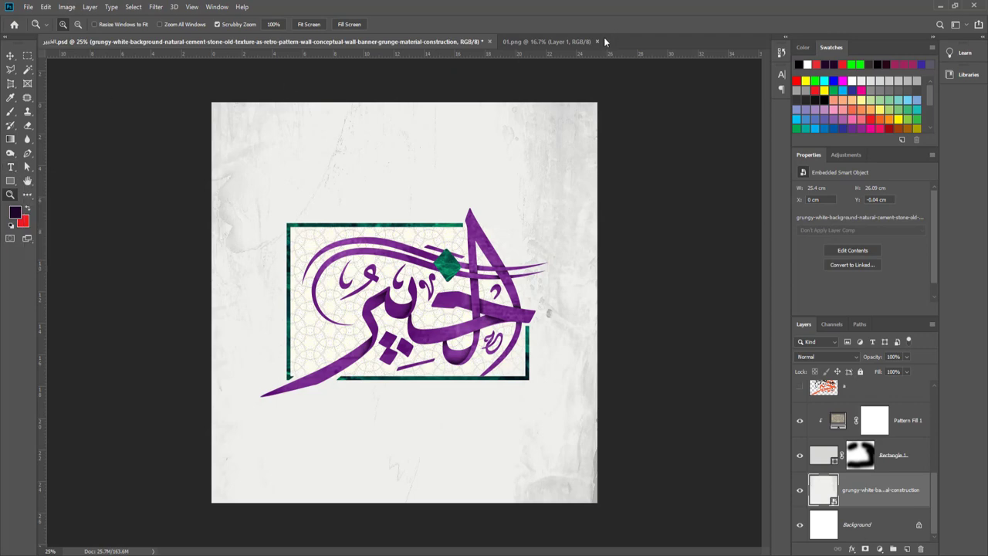
pyautogui.click(596, 41)
pyautogui.click(13, 169)
pyautogui.moveTo(305, 390); pyautogui.dragTo(529, 424)
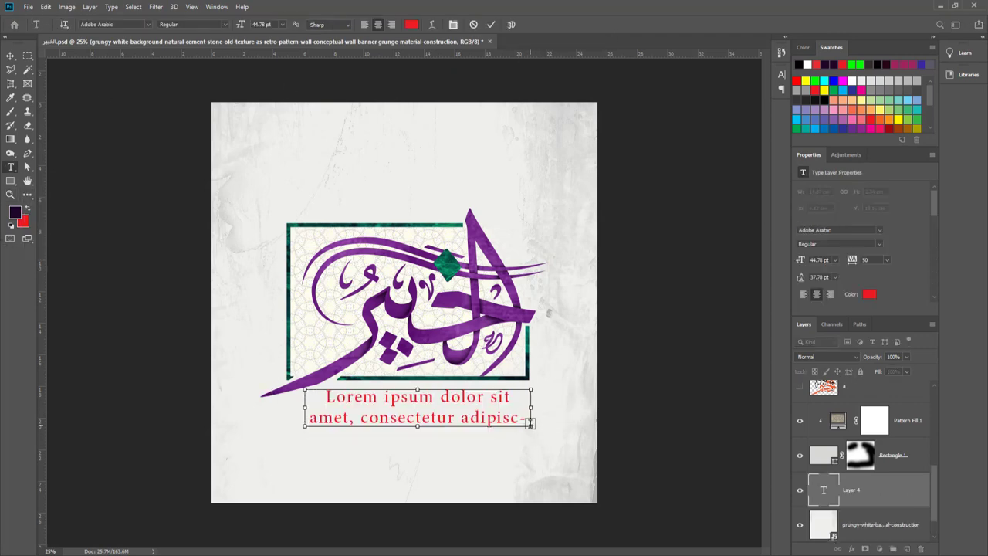
pyautogui.hotkey('ctrl', 'v')
# Step: Set the caption to AlSharkTitle Bold at 27.78 pt and break it before ولا into two lines
pyautogui.click(147, 24)
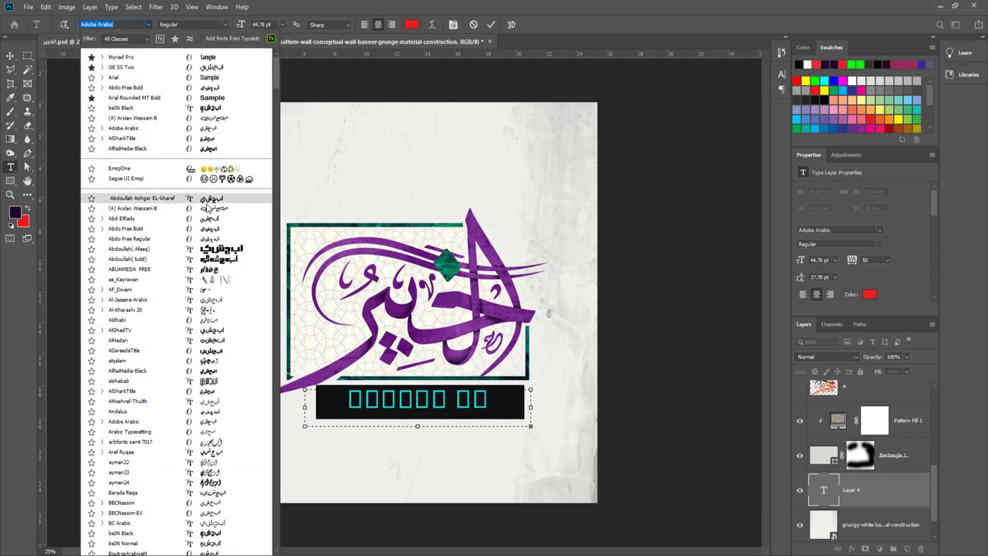
pyautogui.click(207, 137)
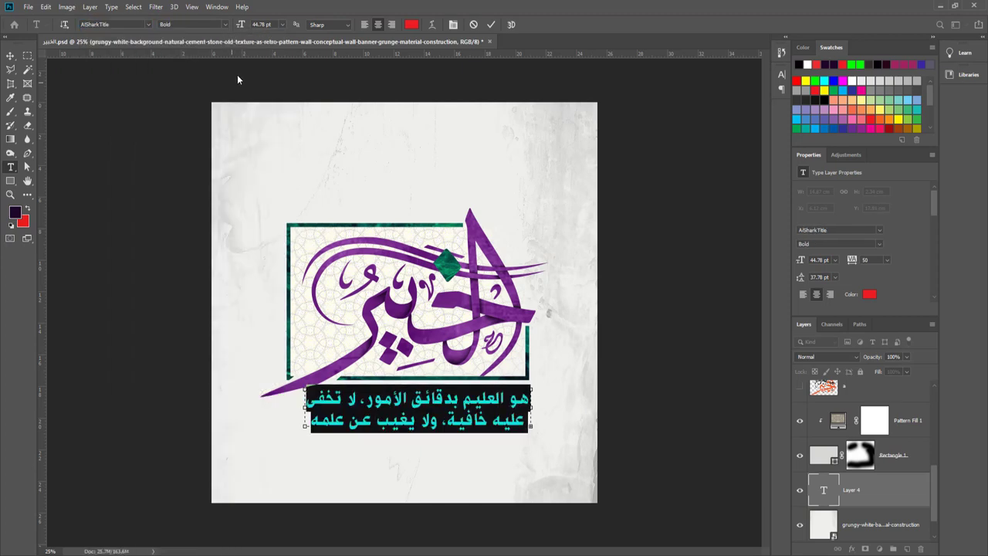
pyautogui.moveTo(241, 27); pyautogui.dragTo(234, 30)
pyautogui.click(324, 398)
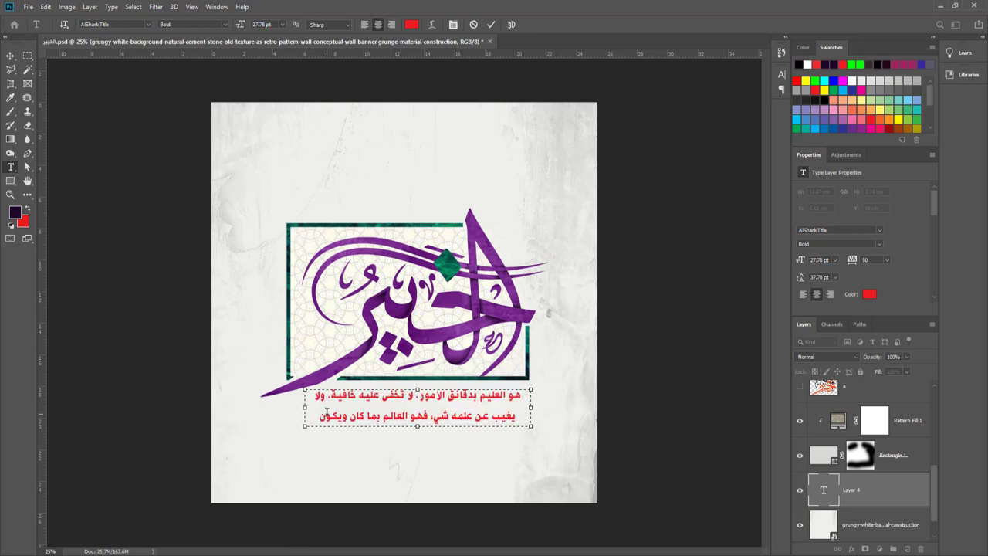
pyautogui.press('Return')
pyautogui.moveTo(313, 421); pyautogui.dragTo(510, 395)
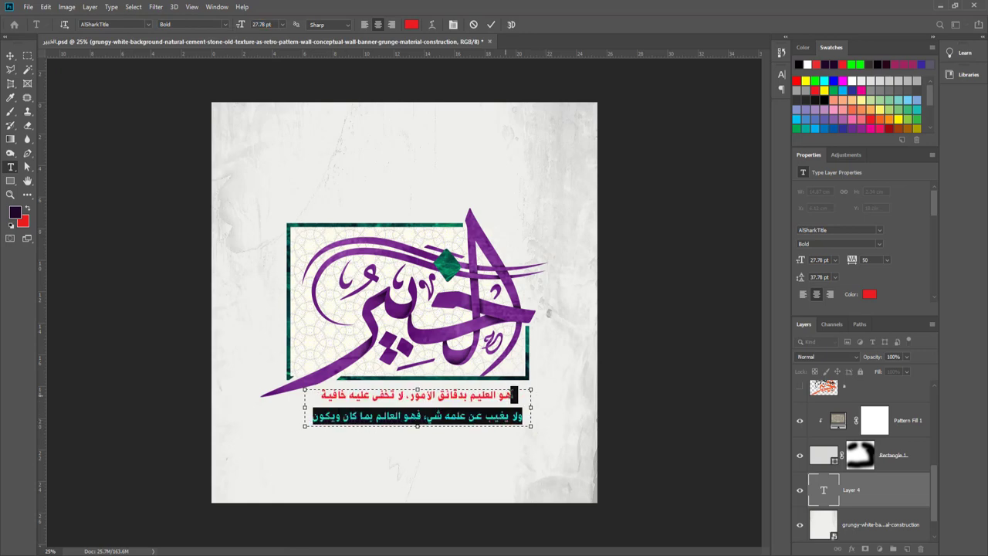
# Step: Color the caption dark green sampled from the marble gem and nudge it up slightly
pyautogui.click(454, 25)
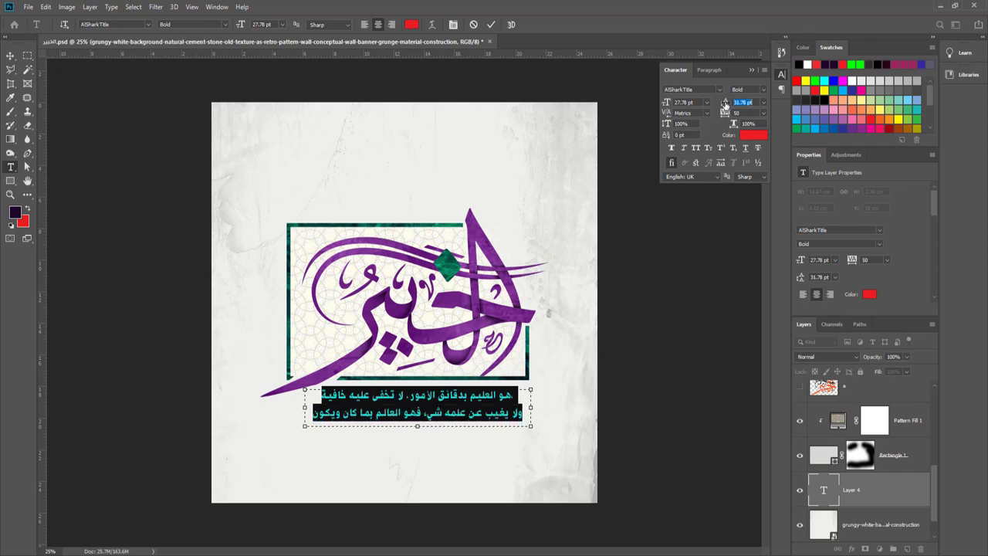
pyautogui.click(411, 25)
pyautogui.click(447, 266)
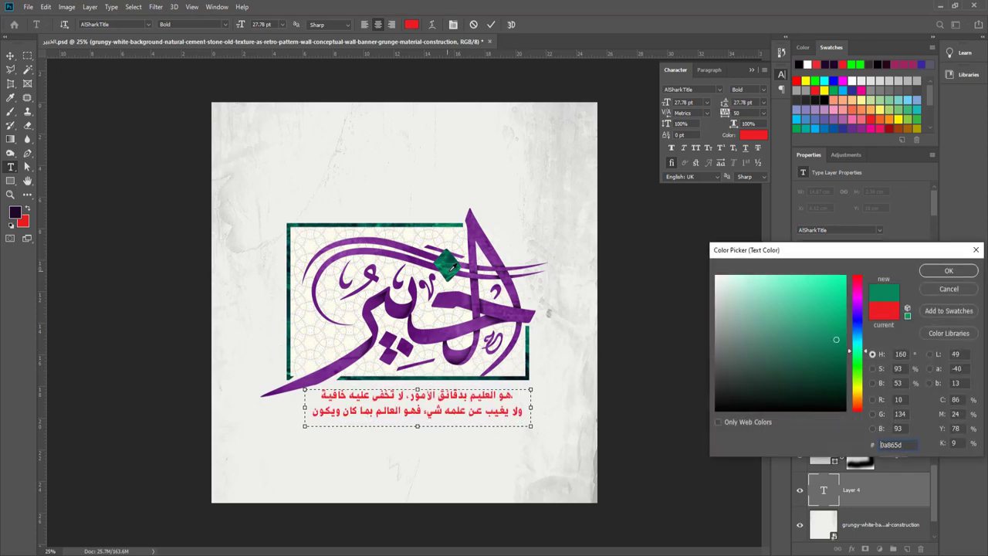
pyautogui.click(449, 261)
pyautogui.click(933, 271)
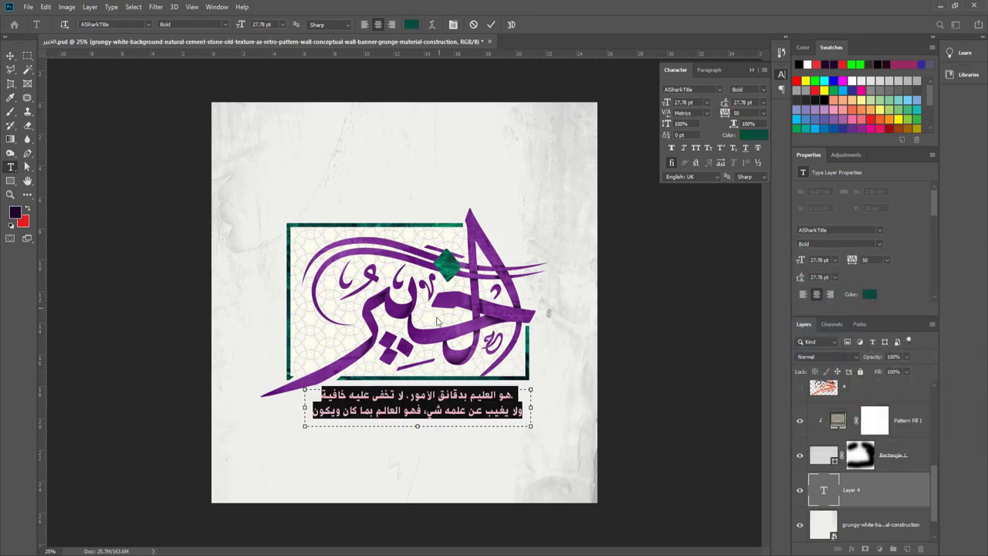
pyautogui.click(11, 57)
pyautogui.moveTo(509, 420); pyautogui.dragTo(513, 417)
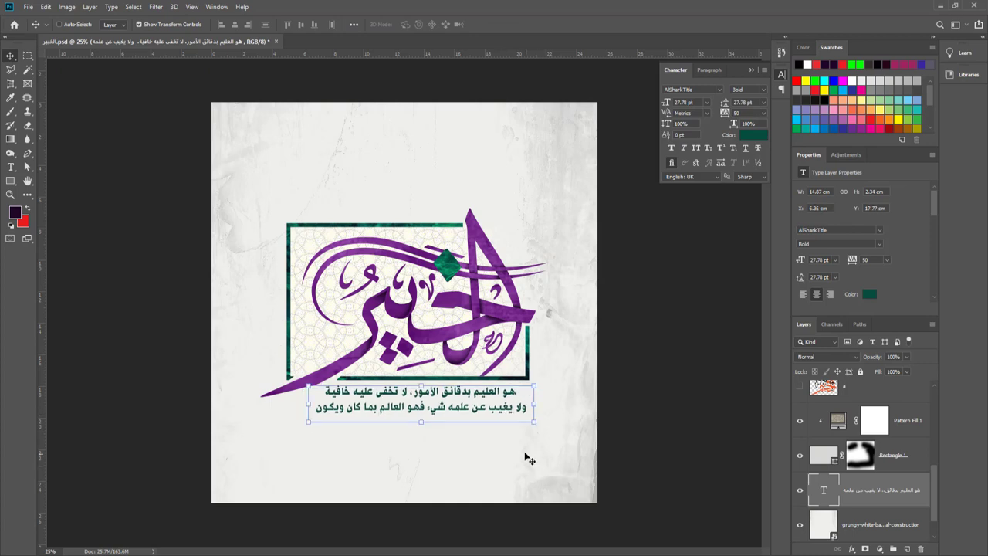
# Step: Right-align both caption lines and shift the caption slightly left
pyautogui.click(13, 168)
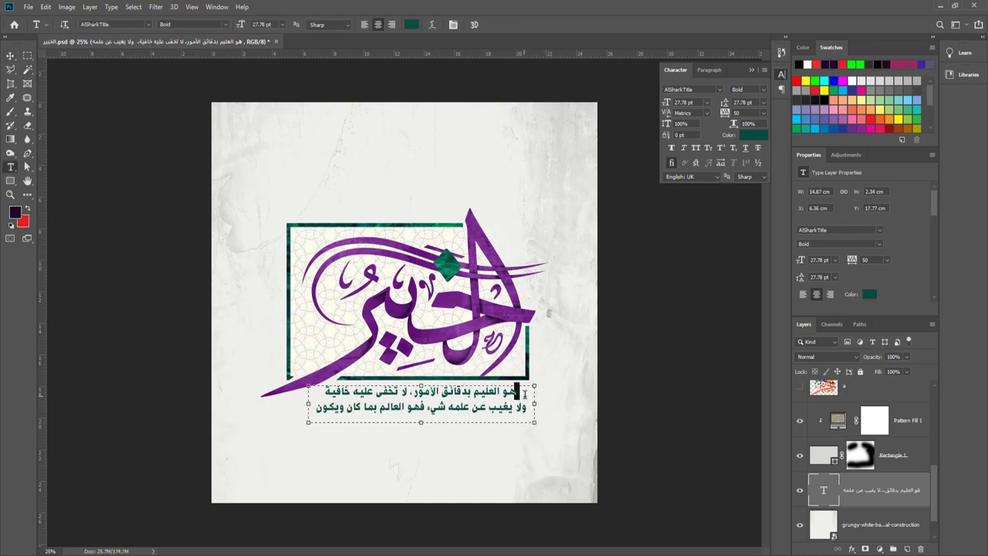
pyautogui.click(524, 394)
pyautogui.tripleClick(532, 392)
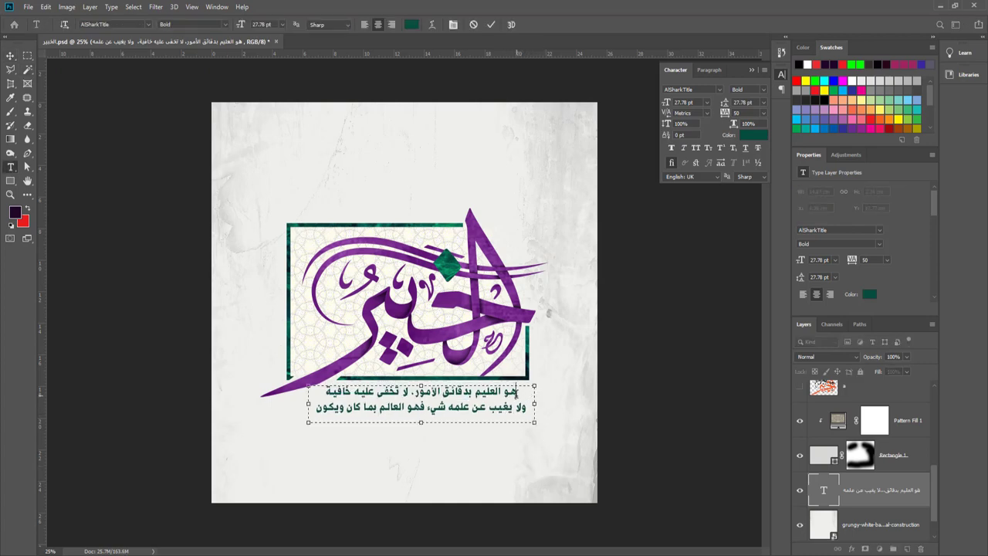
pyautogui.click(392, 28)
pyautogui.press('Down')
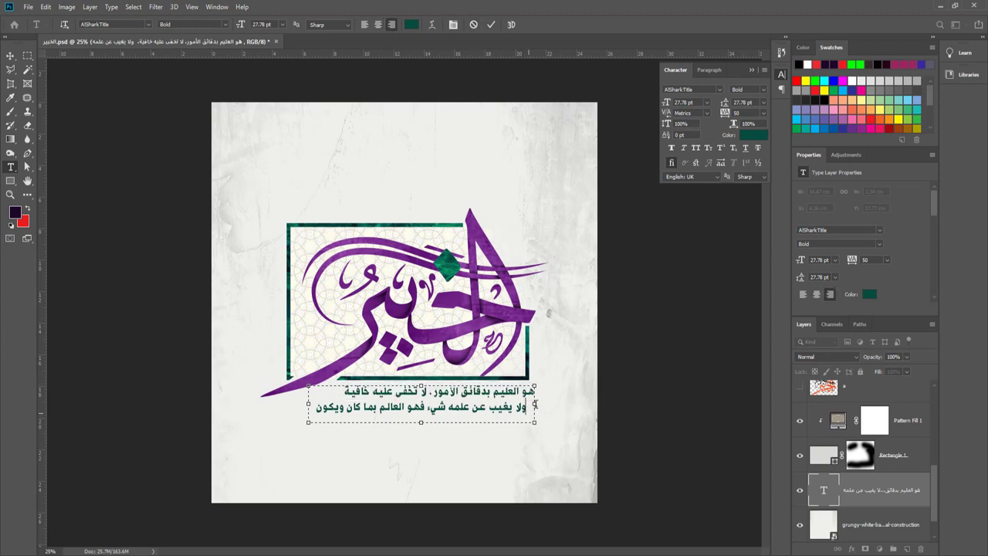
pyautogui.click(392, 28)
pyautogui.click(11, 55)
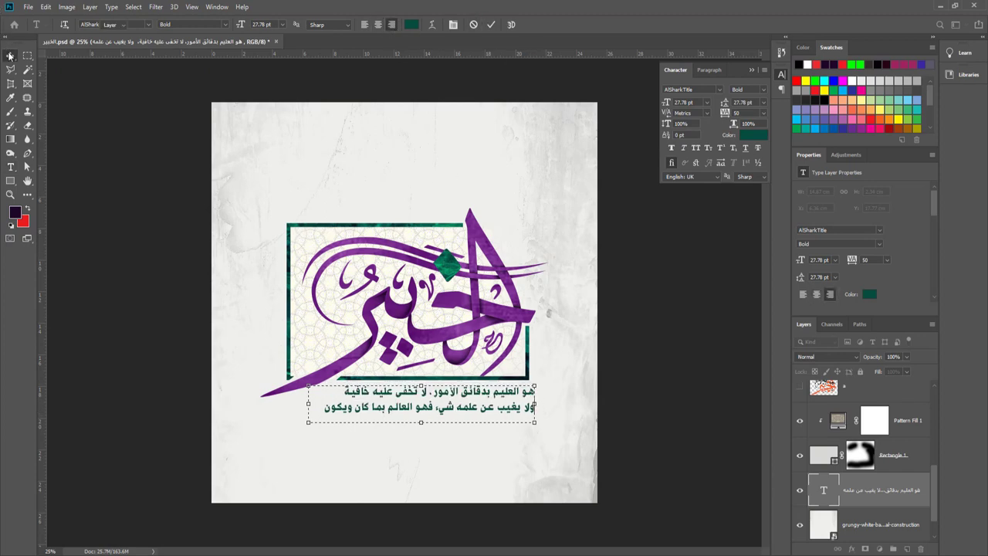
pyautogui.moveTo(419, 400); pyautogui.dragTo(411, 398)
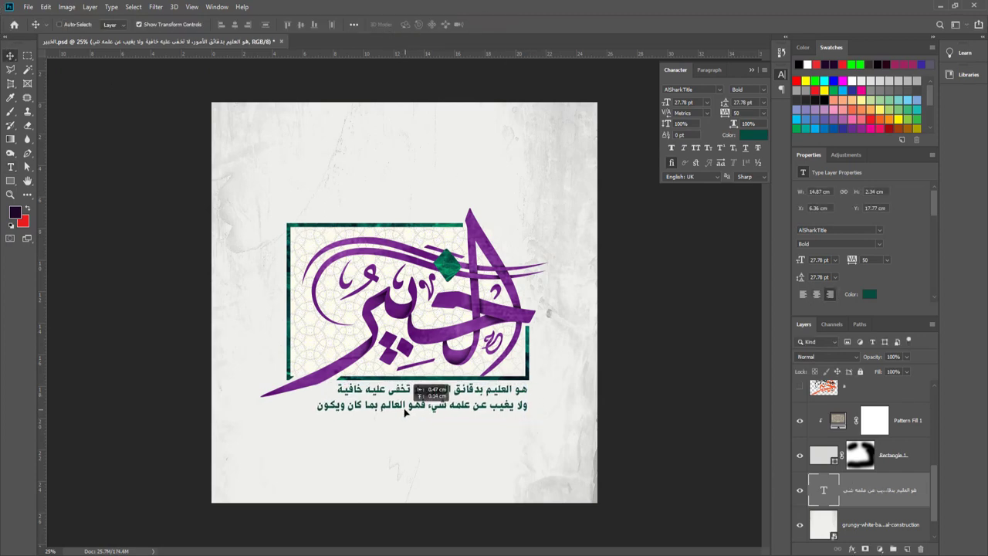
# Step: Tighten the caption's leading to 23.78 pt and settle it just under the frame
pyautogui.click(9, 167)
pyautogui.click(418, 390)
pyautogui.hotkey('ctrl', 'a')
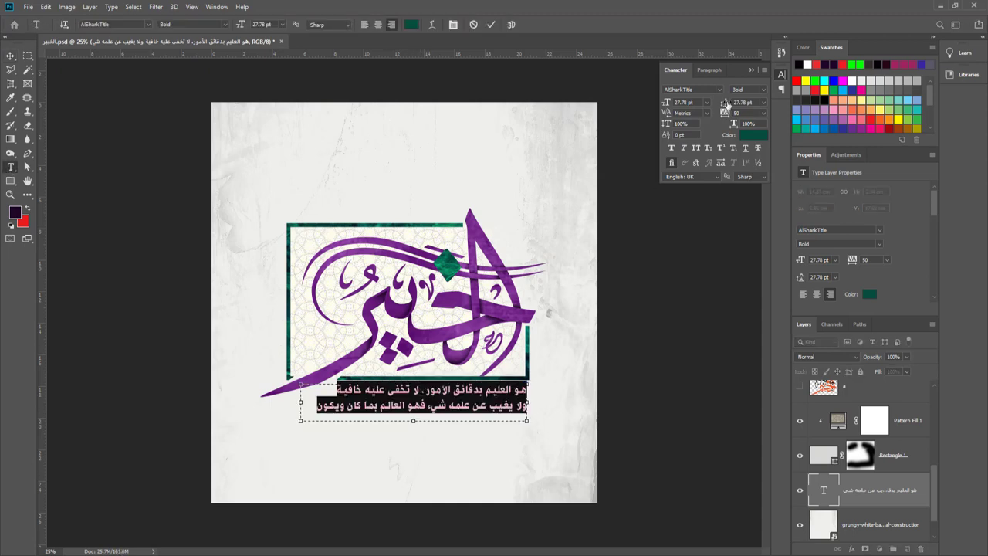
pyautogui.moveTo(726, 103); pyautogui.dragTo(725, 107)
pyautogui.click(11, 56)
pyautogui.moveTo(456, 407); pyautogui.dragTo(453, 407)
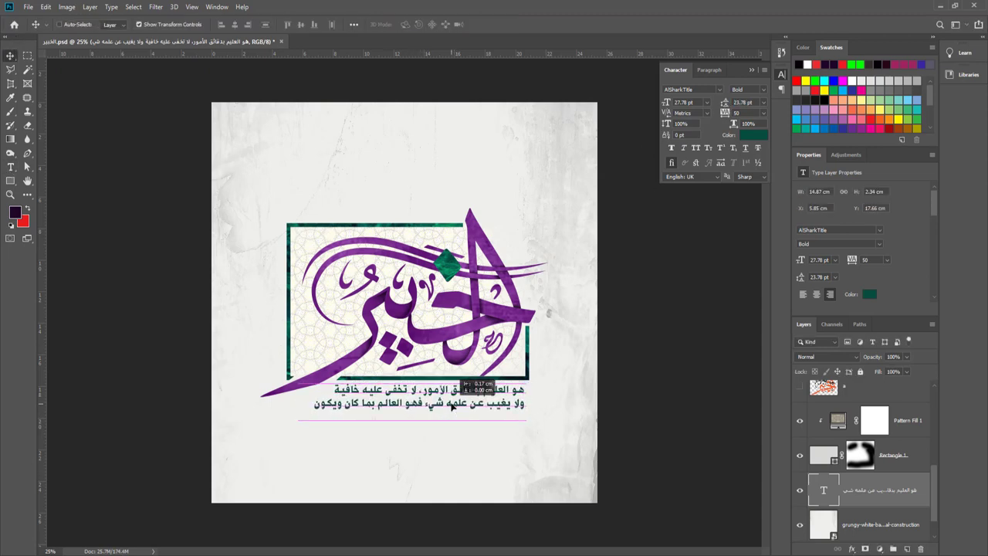
pyautogui.press('z')
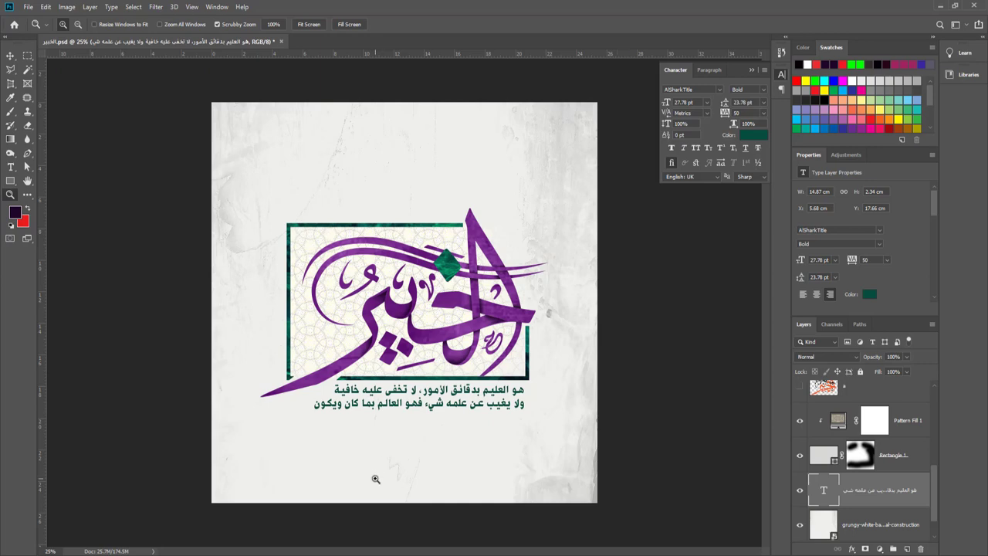
# Step: In the sticker mockup, hide sticker 1 and the dark mockup background
pyautogui.click(751, 69)
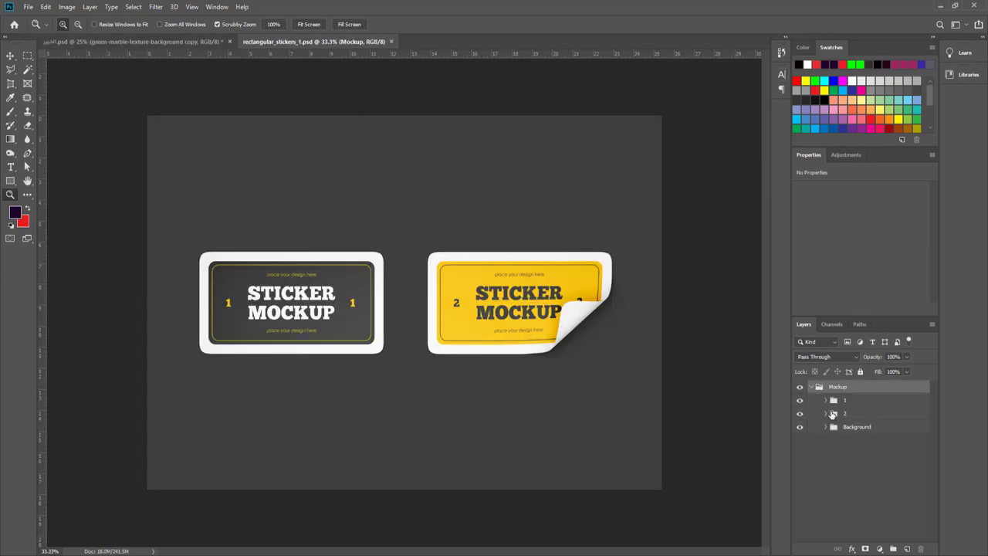
pyautogui.click(799, 400)
pyautogui.click(799, 426)
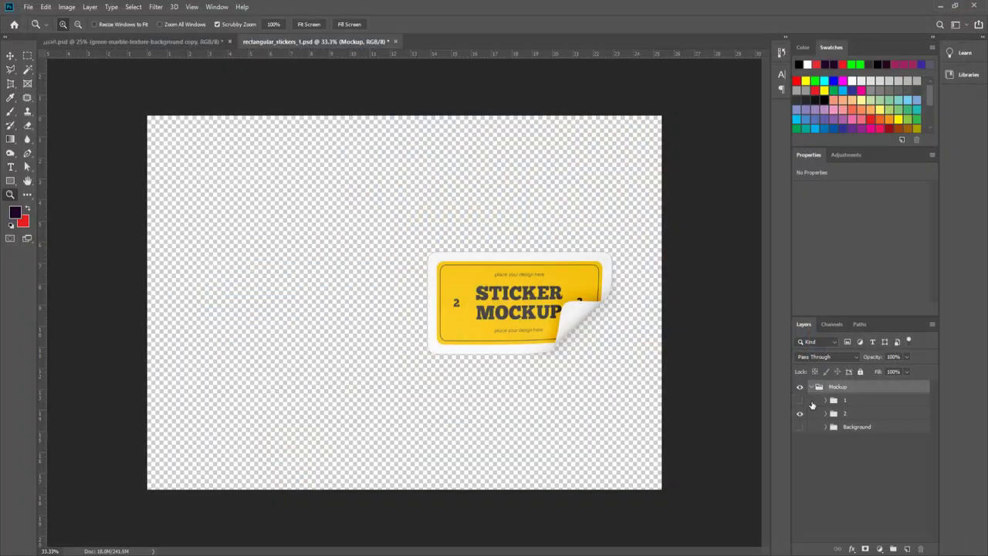
# Step: Hide the yellow Front design inside sticker group 2, then select the whole group 2
pyautogui.click(825, 413)
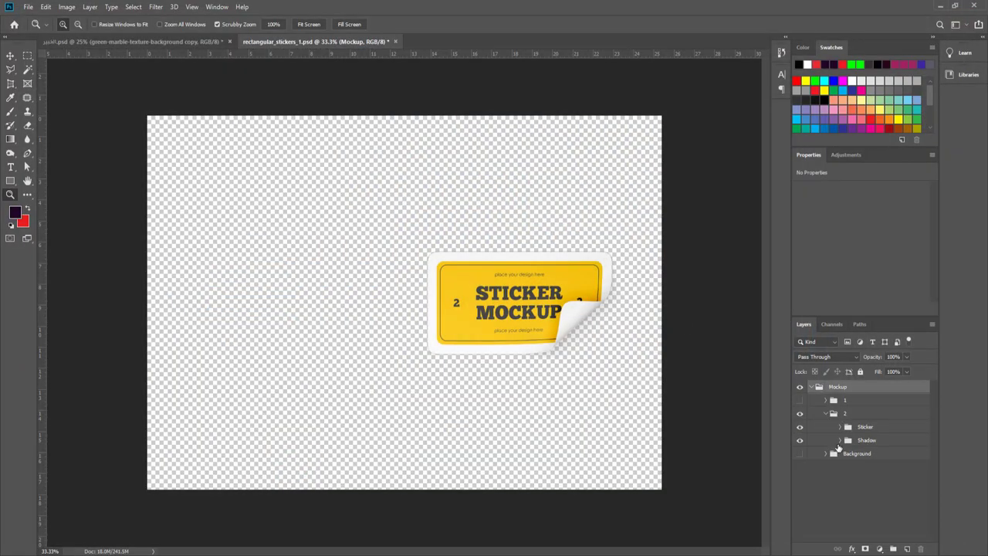
pyautogui.click(830, 441)
pyautogui.click(841, 441)
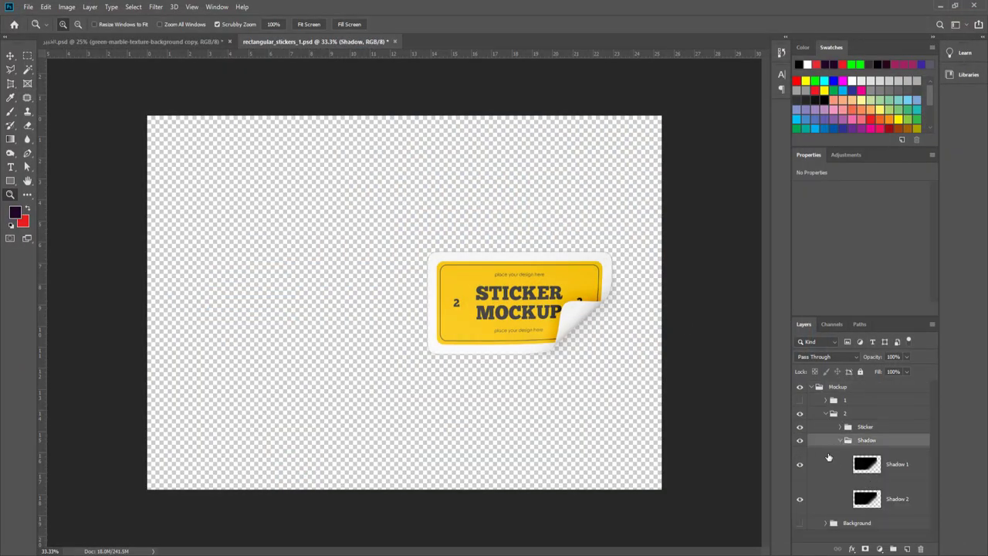
pyautogui.click(840, 426)
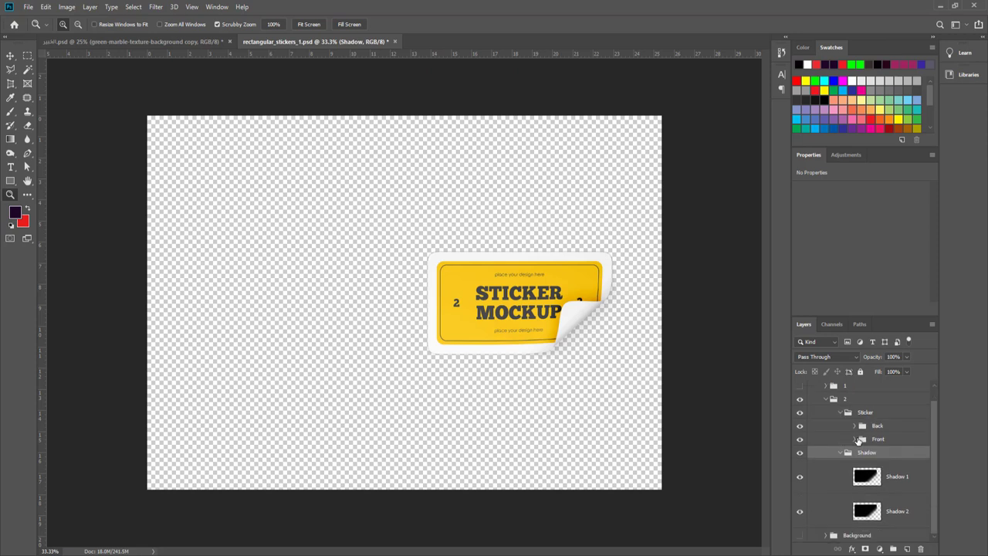
pyautogui.click(860, 439)
pyautogui.click(855, 440)
pyautogui.hotkey('ctrl', 'z')
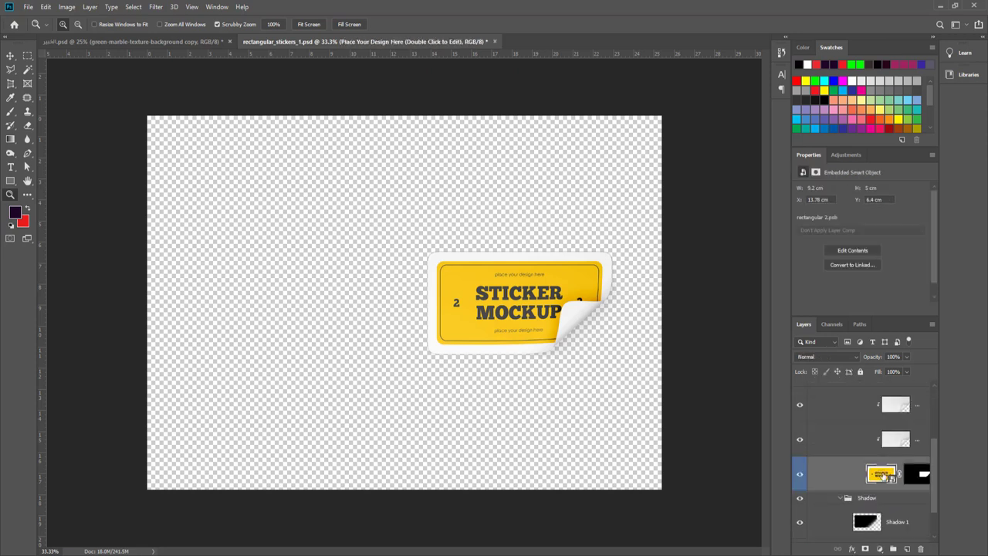
pyautogui.hotkey('ctrl', 'z')
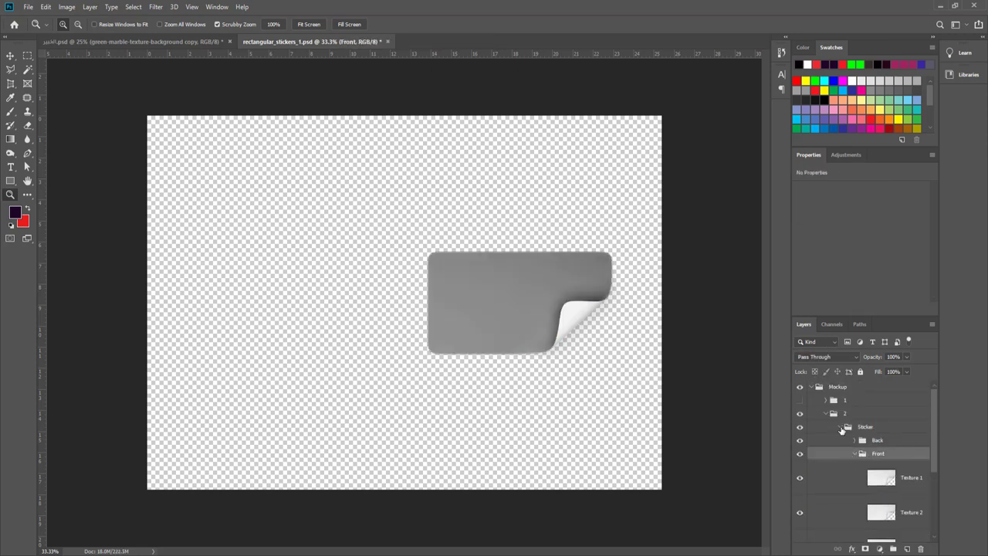
pyautogui.click(826, 413)
pyautogui.click(841, 415)
# Step: Drag the grey sticker into the calligraphy poster and flip it horizontally and vertically
pyautogui.press('v')
pyautogui.moveTo(507, 283); pyautogui.dragTo(360, 264)
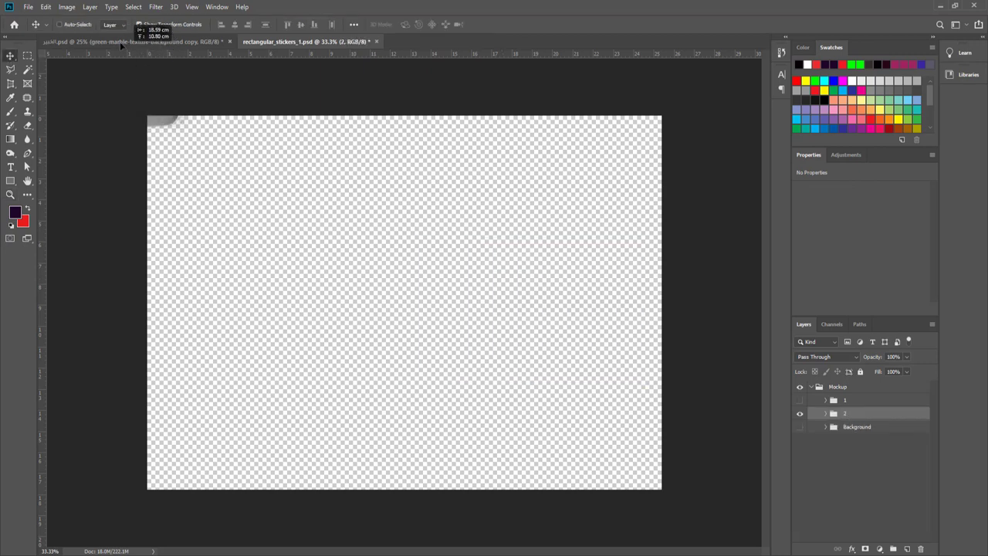
pyautogui.rightClick(360, 264)
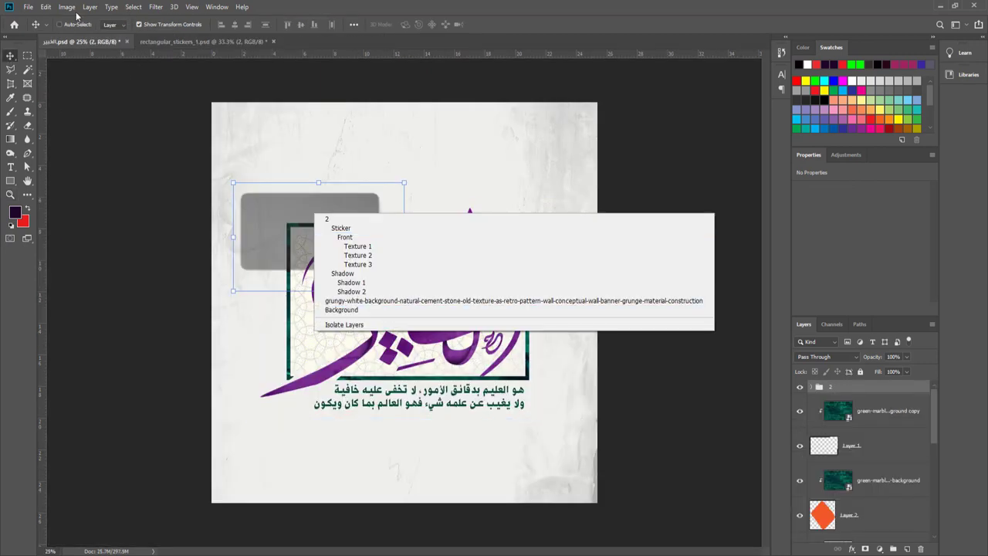
pyautogui.click(45, 6)
pyautogui.click(196, 367)
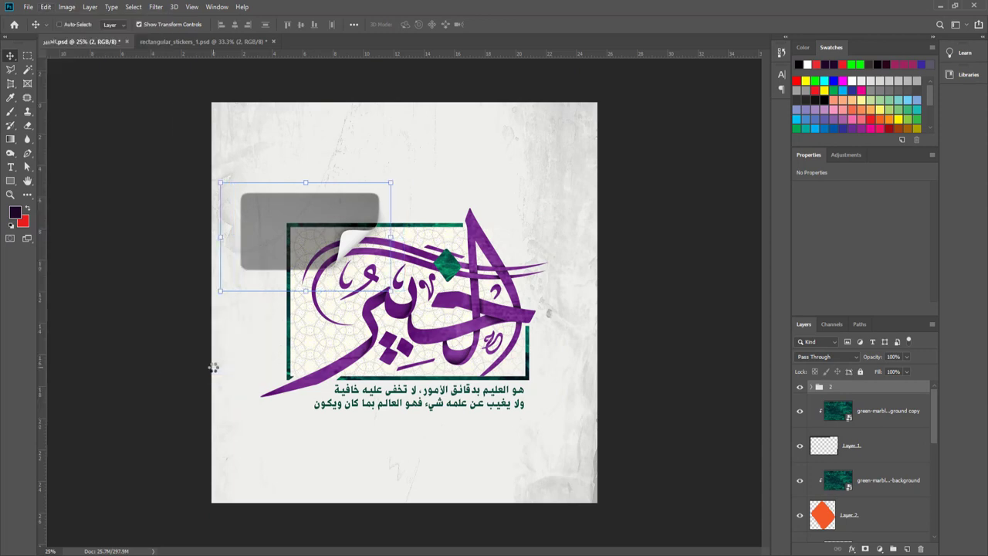
pyautogui.click(47, 8)
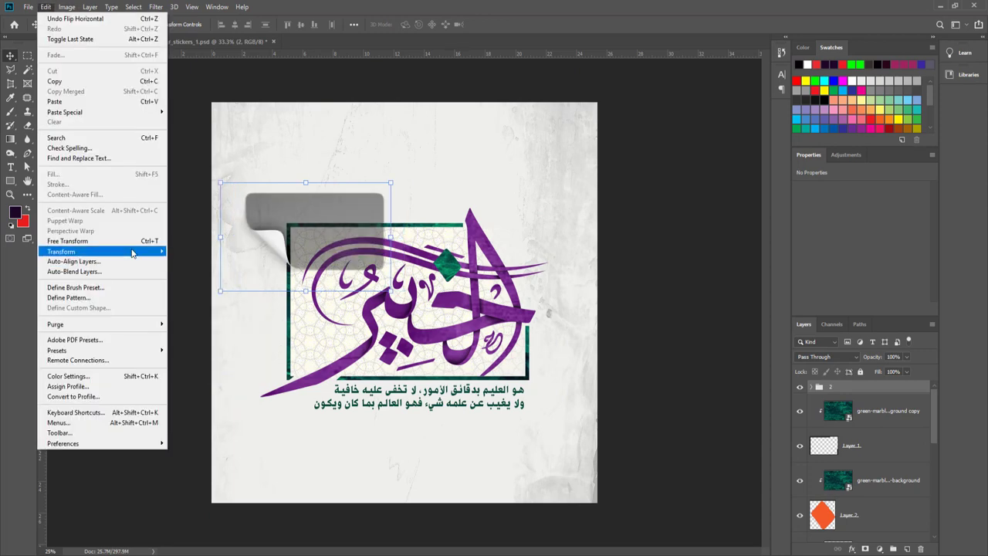
pyautogui.click(201, 380)
# Step: Align the flipped sticker precisely over the frame's top-left corner, zooming in to check
pyautogui.moveTo(324, 245); pyautogui.dragTo(366, 268)
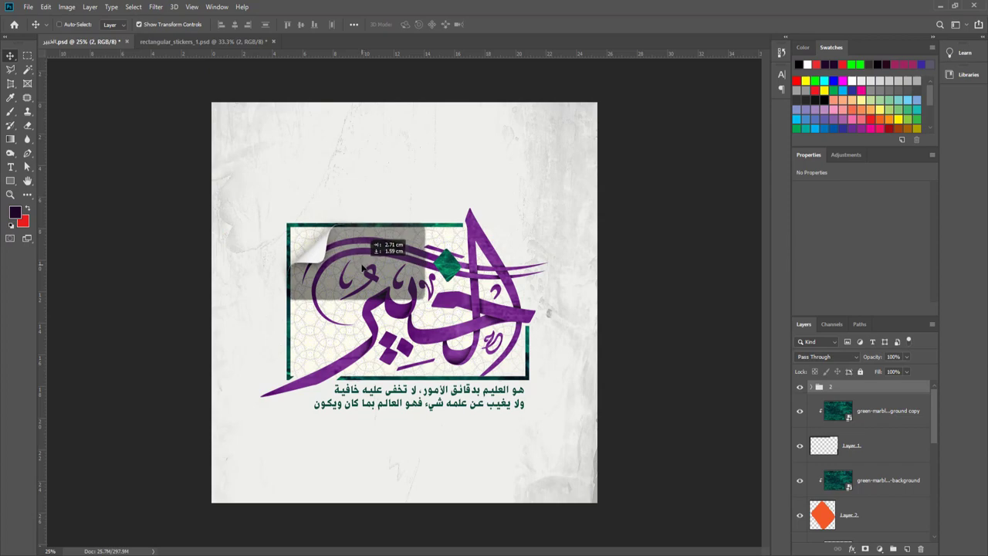
pyautogui.press('z')
pyautogui.moveTo(320, 266); pyautogui.dragTo(369, 293)
pyautogui.press('v')
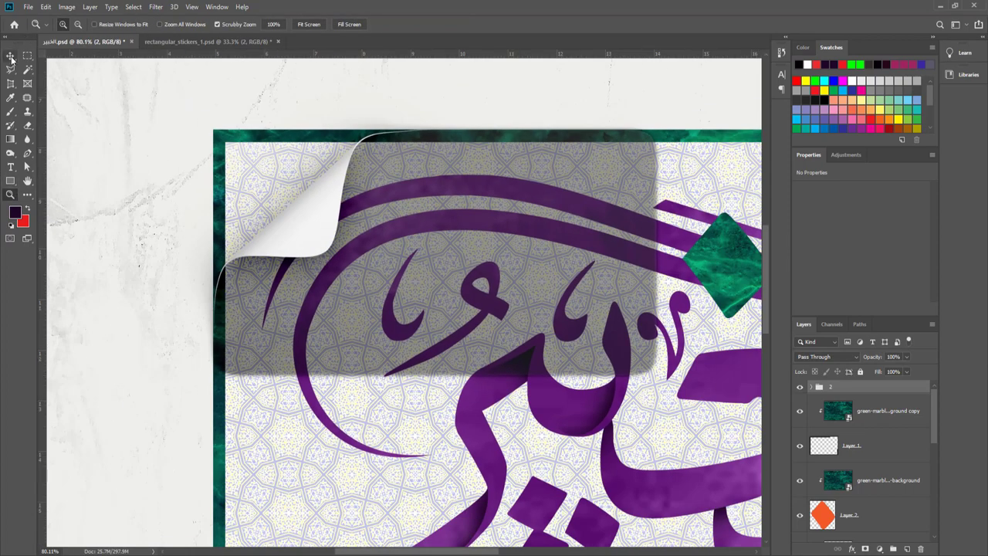
pyautogui.moveTo(461, 176); pyautogui.dragTo(463, 174)
# Step: Merge the sticker's Back group into a single layer
pyautogui.click(812, 387)
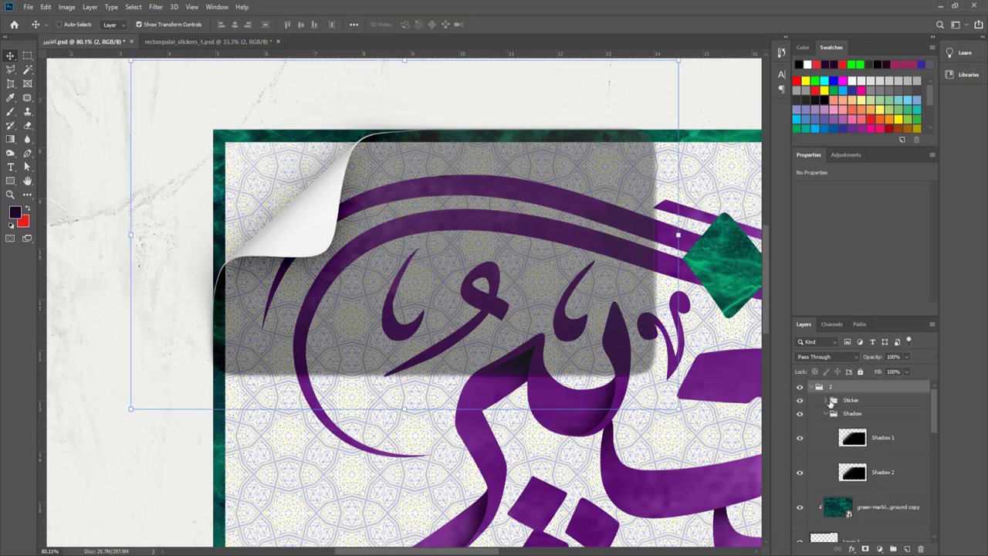
pyautogui.click(828, 402)
pyautogui.click(828, 400)
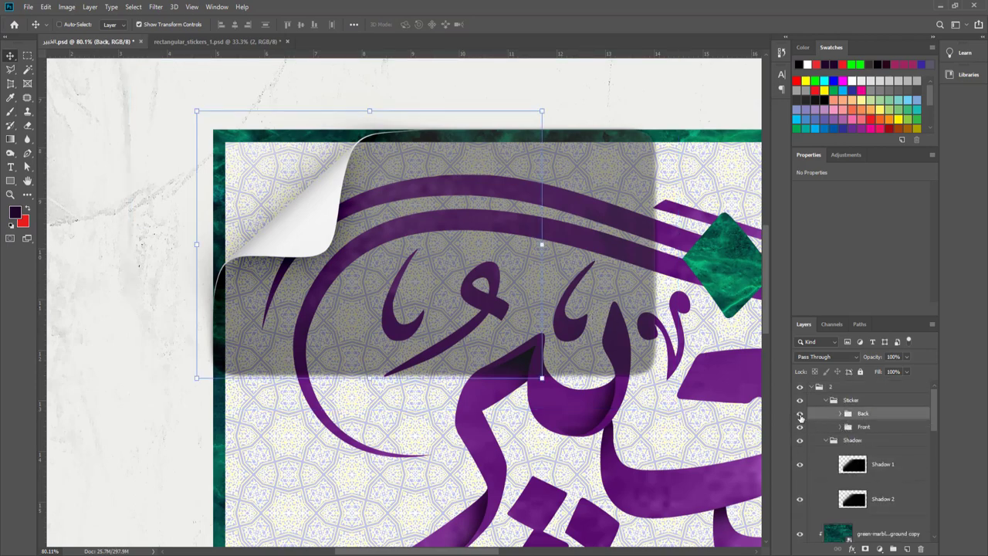
pyautogui.click(800, 413)
pyautogui.click(800, 413)
pyautogui.rightClick(862, 422)
pyautogui.click(881, 471)
# Step: Give the curled back a Color Overlay of dark green 04372f sampled from the frame
pyautogui.doubleClick(897, 428)
pyautogui.click(606, 388)
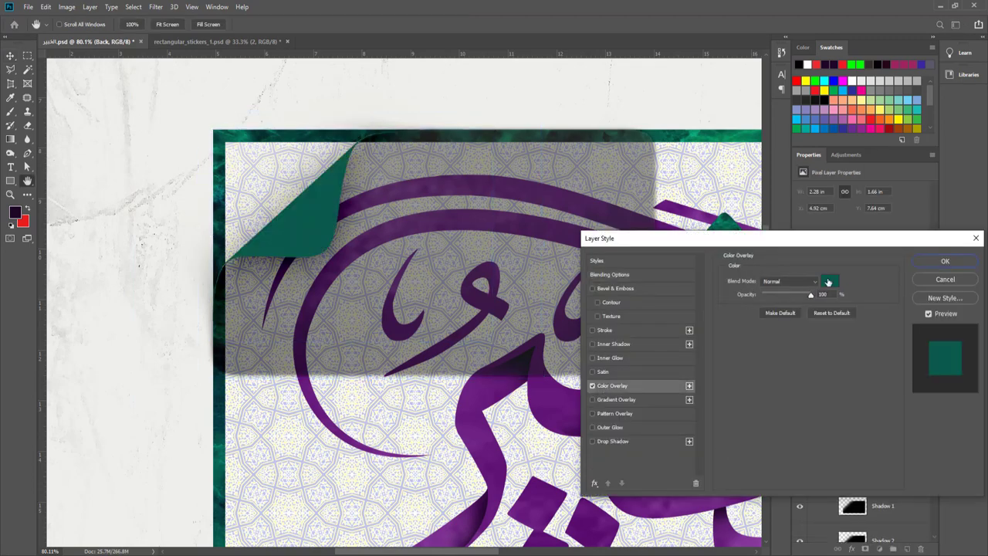
pyautogui.click(828, 281)
pyautogui.click(357, 129)
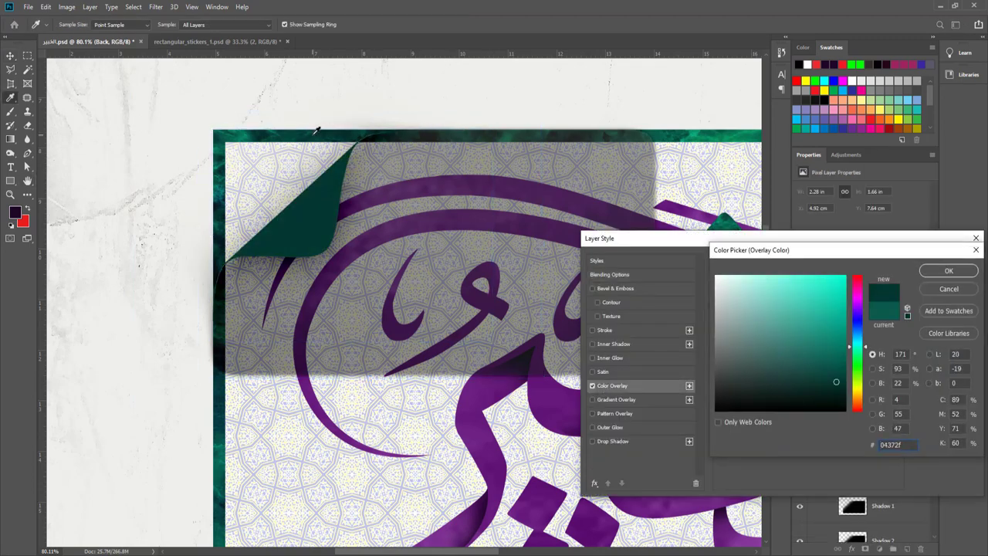
pyautogui.click(949, 271)
pyautogui.click(945, 261)
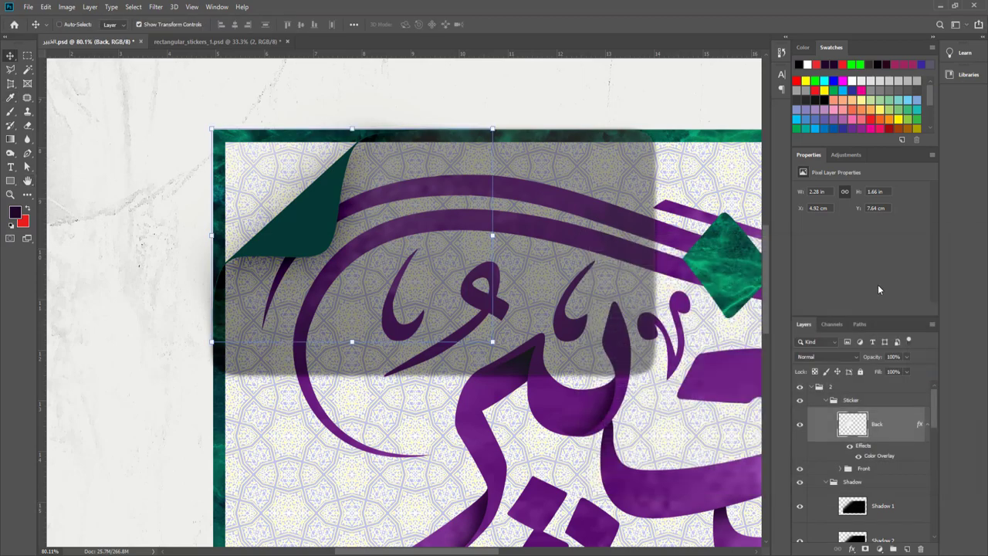
# Step: Merge the Shadow group into a single Shadow layer
pyautogui.scroll(-1, 877, 494)
pyautogui.click(799, 455)
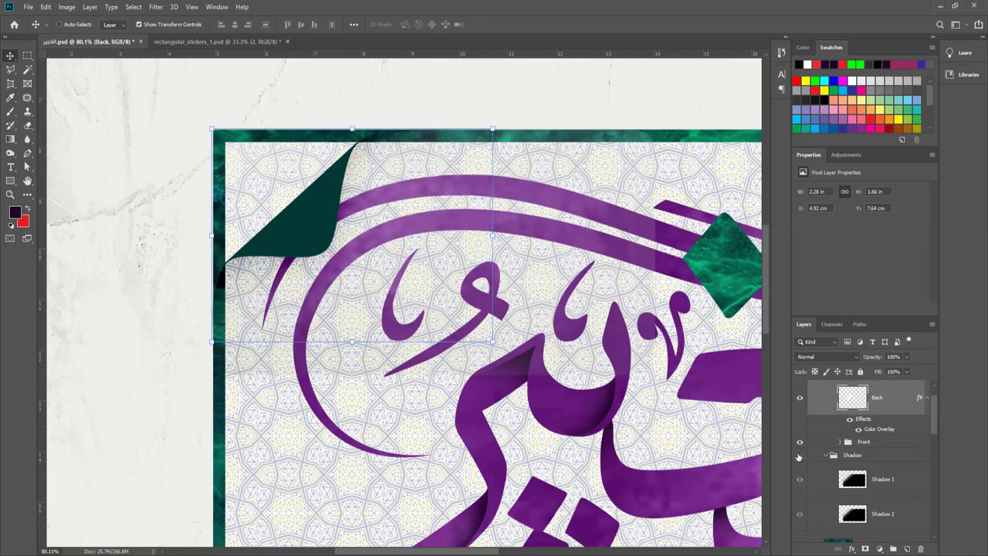
pyautogui.click(799, 455)
pyautogui.click(825, 456)
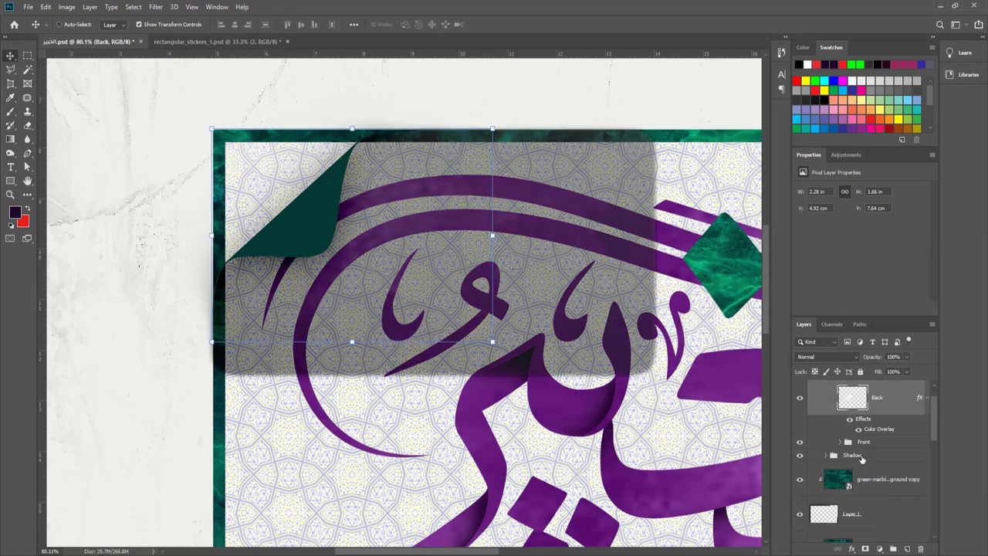
pyautogui.rightClick(861, 459)
pyautogui.click(827, 360)
# Step: Add a layer mask to the merged Shadow layer
pyautogui.scroll(-1, 887, 455)
pyautogui.scroll(-1, 891, 455)
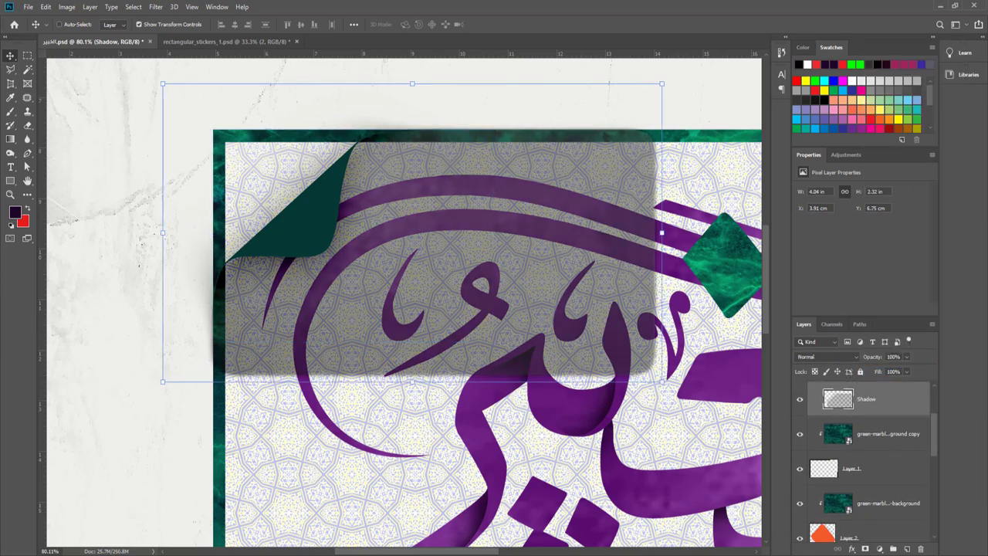
pyautogui.click(864, 548)
pyautogui.click(10, 138)
# Step: Fade the Shadow layer out with a gradient across its mask
pyautogui.moveTo(641, 388); pyautogui.dragTo(337, 208)
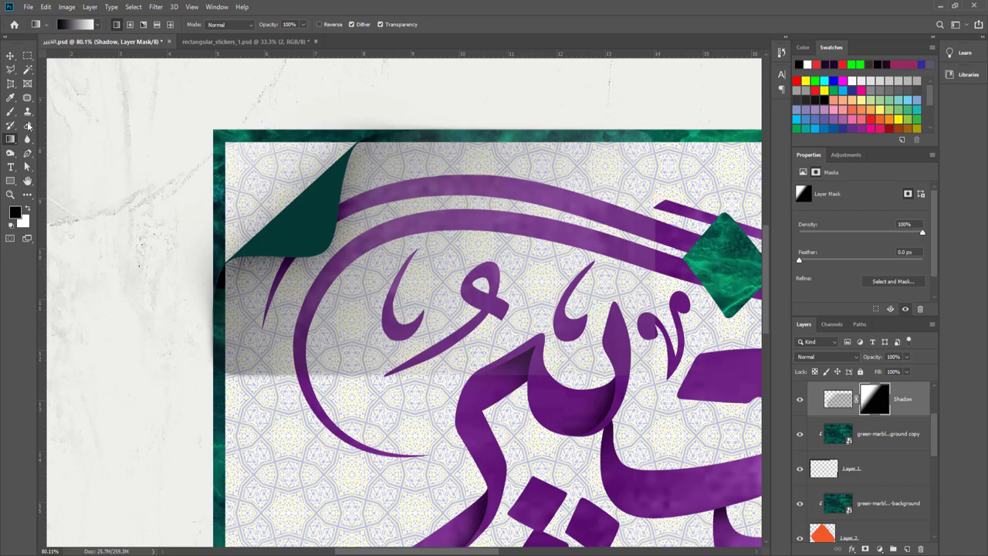
pyautogui.press('b')
pyautogui.press('[')
pyautogui.press('[')
pyautogui.press('[')
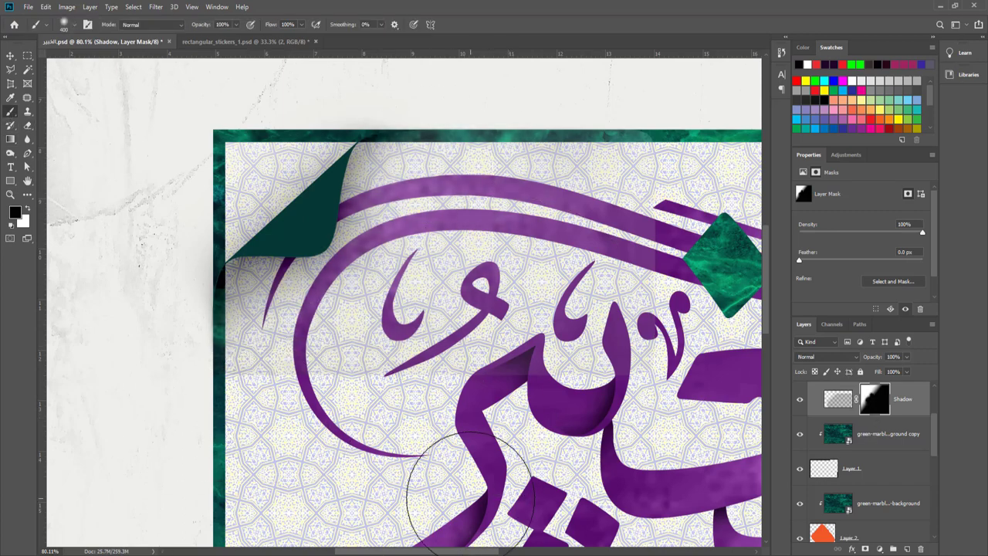
pyautogui.hotkey('ctrl', '-')
# Step: Add a mask to Layer 1 and paint out the green border around the curled corner
pyautogui.click(884, 471)
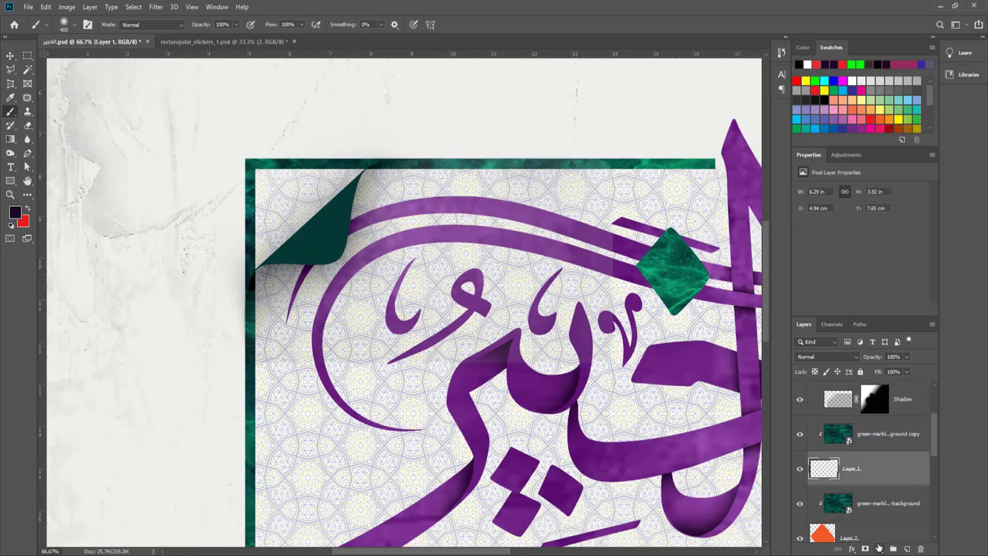
pyautogui.click(866, 548)
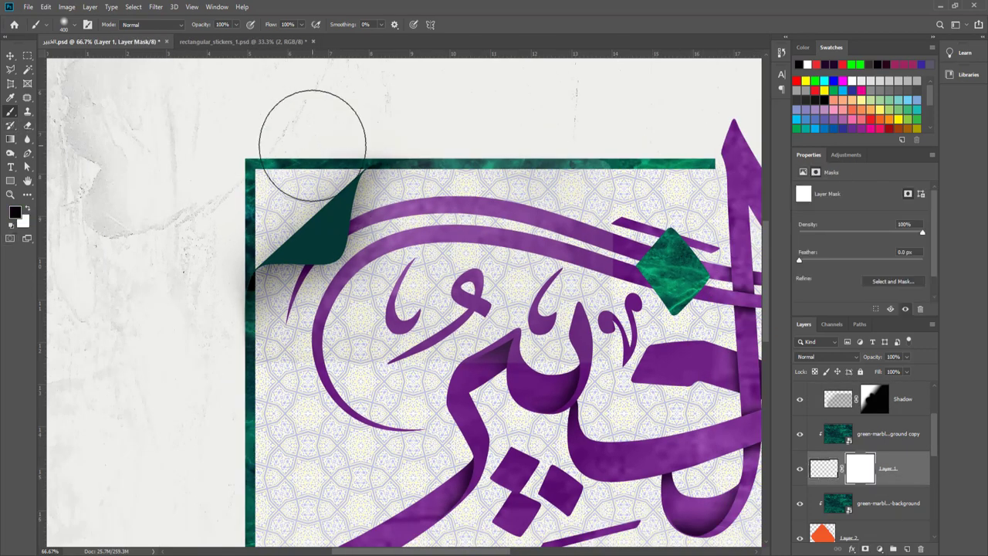
pyautogui.press('[')
pyautogui.press('[')
pyautogui.press('[')
pyautogui.moveTo(375, 153); pyautogui.dragTo(231, 232)
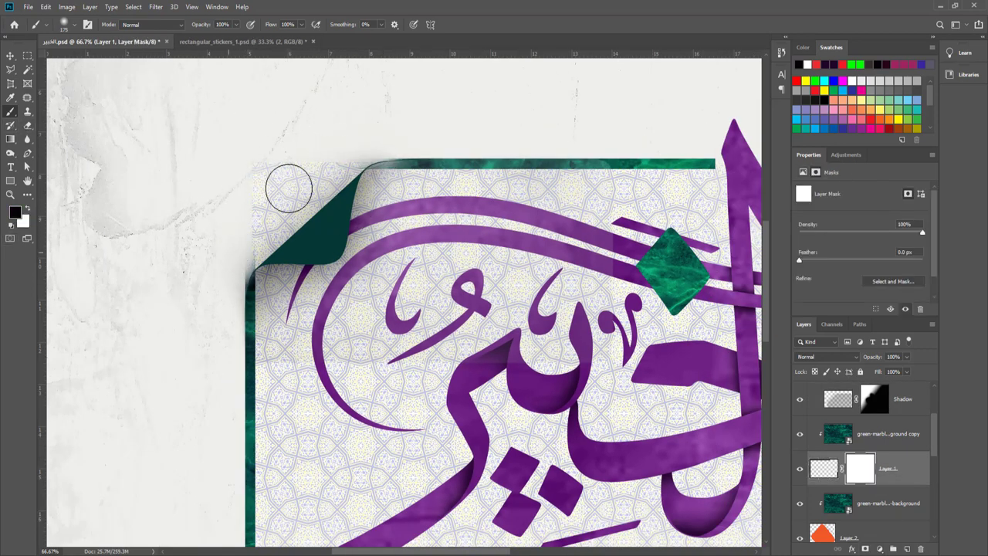
pyautogui.press('[')
pyautogui.press('[')
pyautogui.press('[')
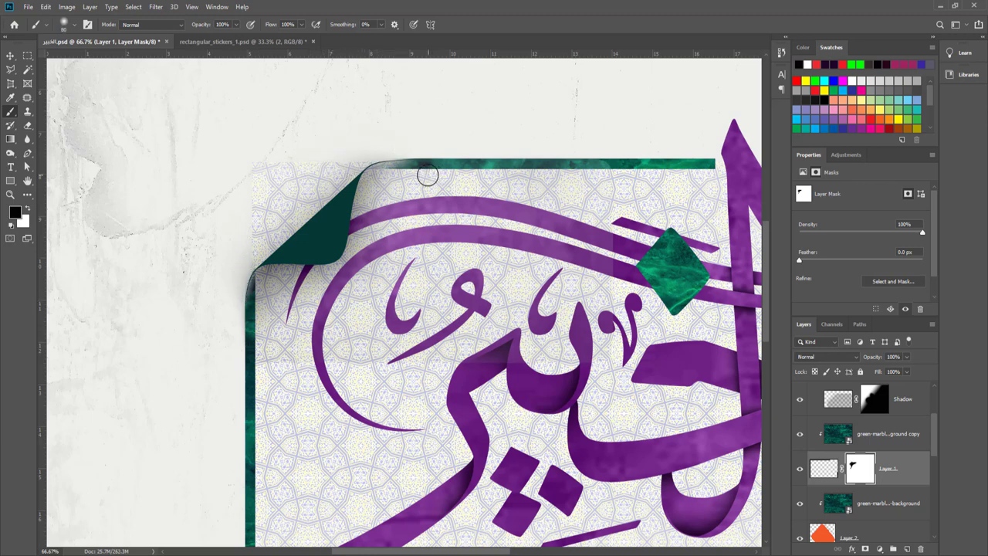
# Step: Paint white to restore the marble edge along the top border and left corner
pyautogui.press('x')
pyautogui.press('[')
pyautogui.press('[')
pyautogui.press('[')
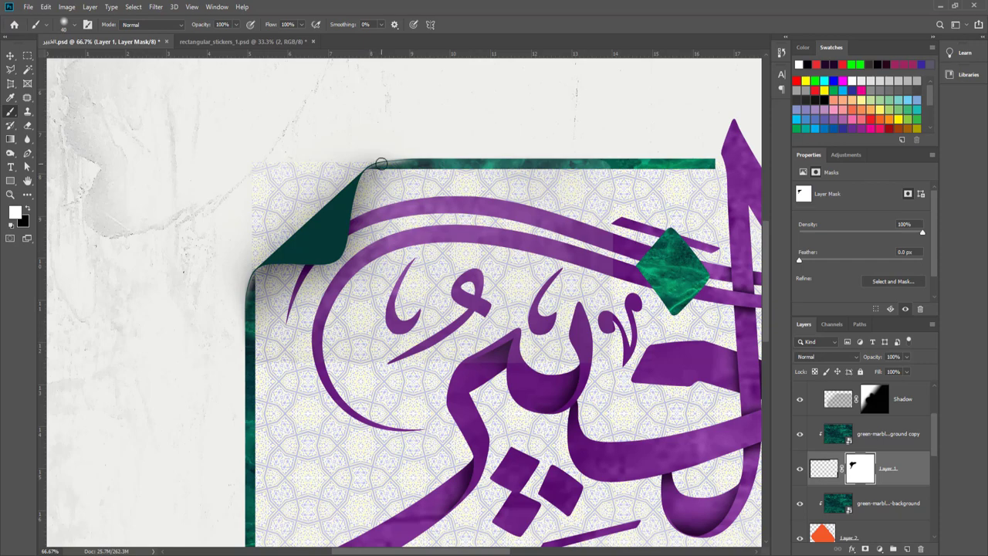
pyautogui.moveTo(391, 165); pyautogui.dragTo(376, 167)
pyautogui.moveTo(251, 276); pyautogui.dragTo(247, 339)
# Step: Switch brush presets and mask out the dark edge just below the folded corner
pyautogui.press('x')
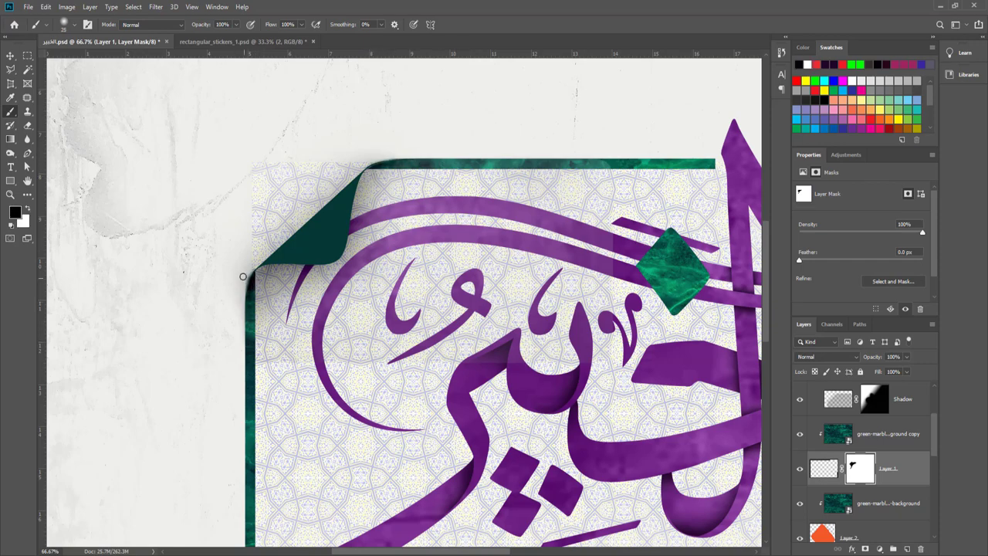
pyautogui.click(64, 24)
pyautogui.doubleClick(78, 147)
pyautogui.moveTo(252, 264); pyautogui.dragTo(239, 293)
pyautogui.press('x')
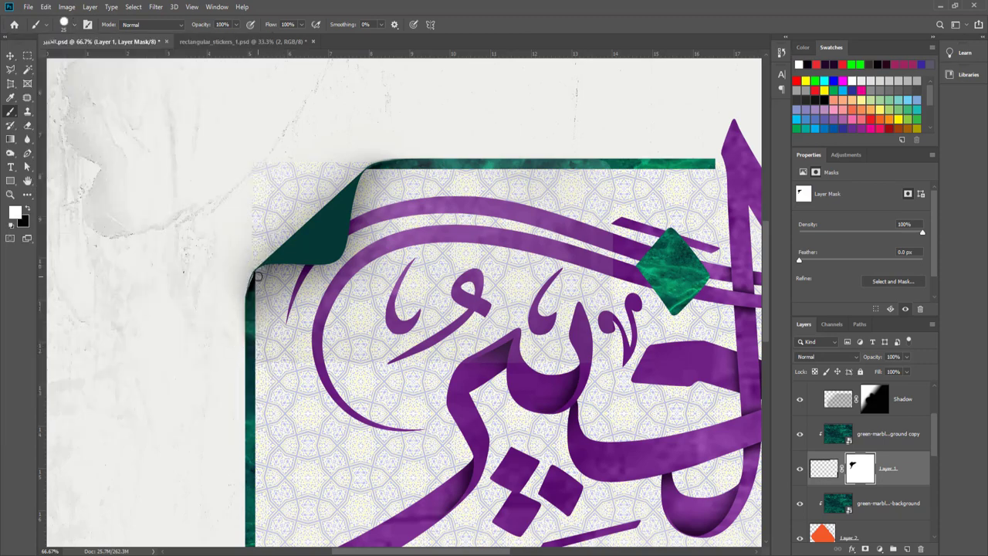
pyautogui.press('x')
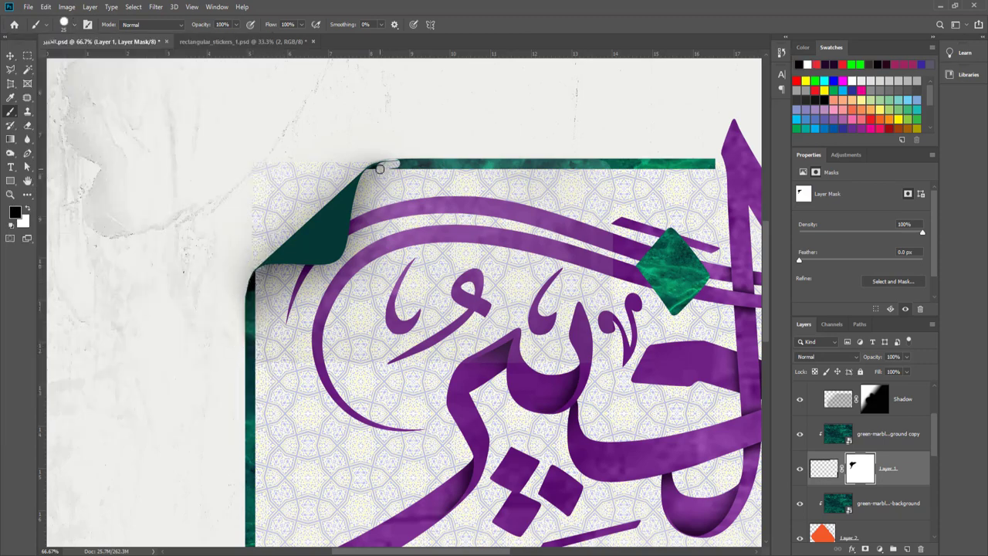
pyautogui.press('x')
pyautogui.press('x')
pyautogui.press('x')
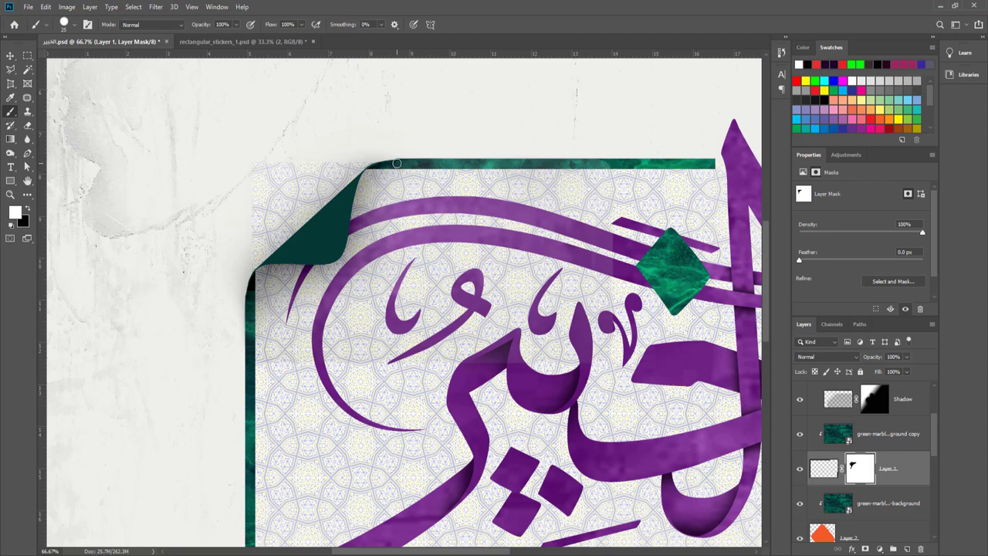
pyautogui.press('x')
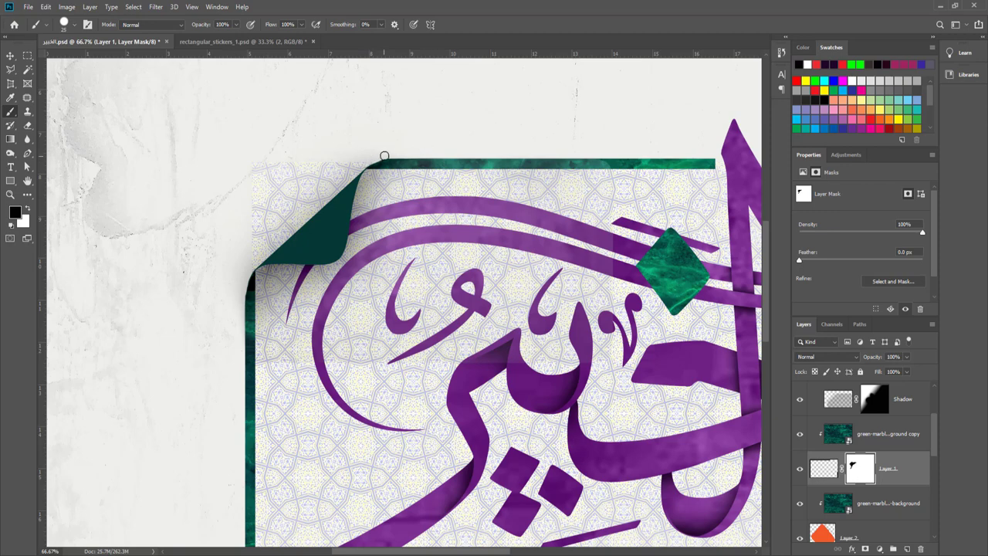
pyautogui.scroll(-3, 865, 463)
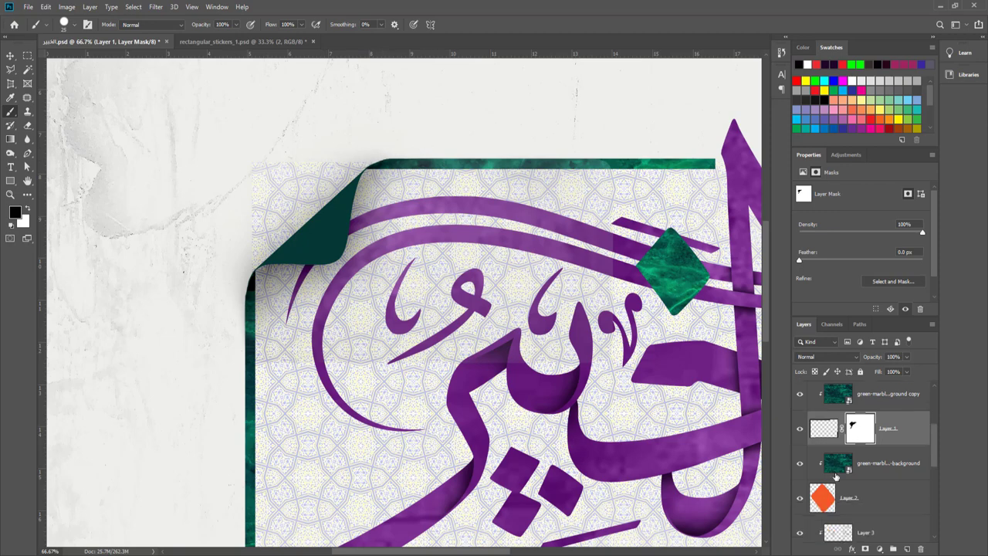
pyautogui.scroll(-2, 865, 463)
# Step: On the Rectangle 1 mask, paint black with a larger brush over the pattern's top-left corner
pyautogui.click(880, 417)
pyautogui.click(870, 448)
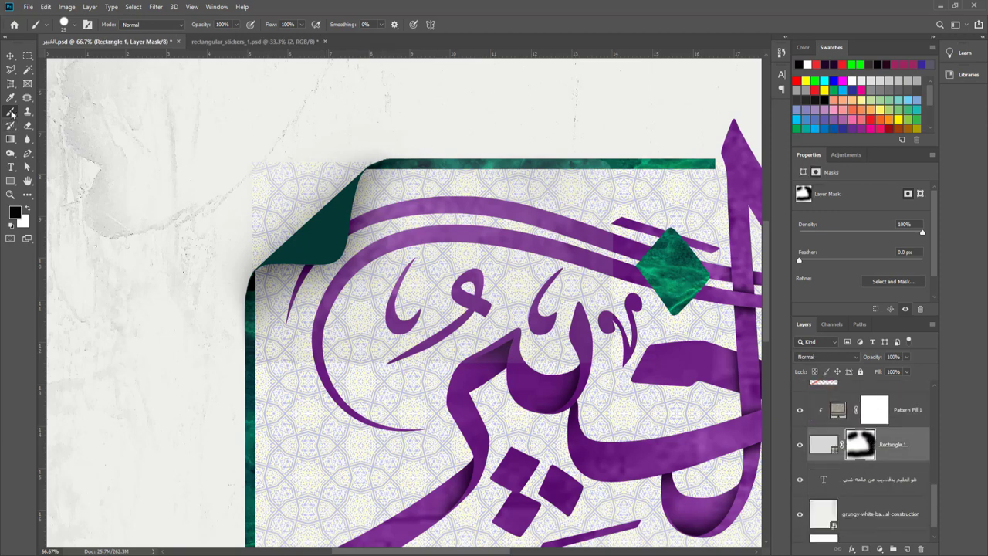
pyautogui.press(']')
pyautogui.press(']')
pyautogui.press(']')
pyautogui.moveTo(347, 163)
pyautogui.mouseDown()
pyautogui.moveTo(325, 183)
pyautogui.moveTo(286, 180)
pyautogui.moveTo(205, 225)
pyautogui.mouseUp()
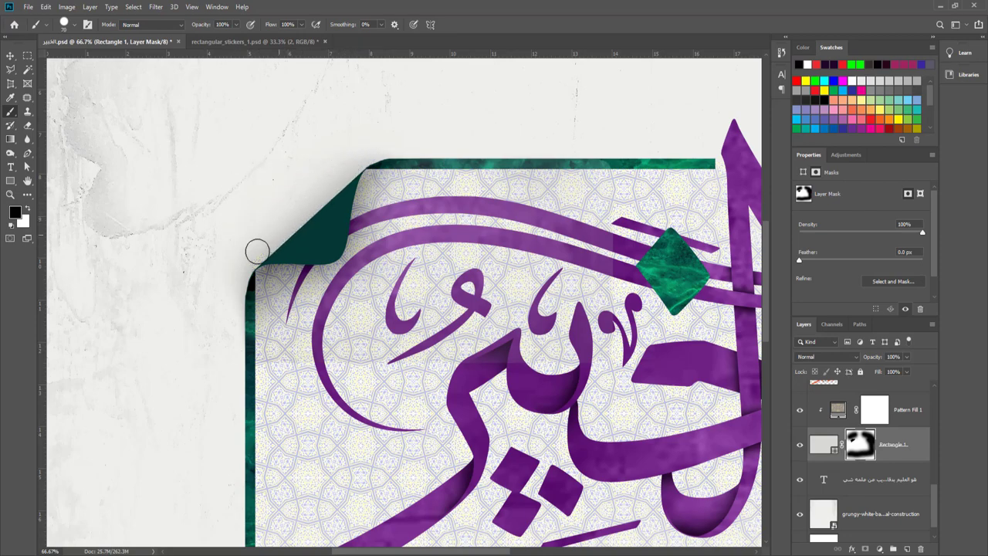
pyautogui.hotkey('ctrl', '-')
pyautogui.hotkey('ctrl', '-')
pyautogui.hotkey('ctrl', '-')
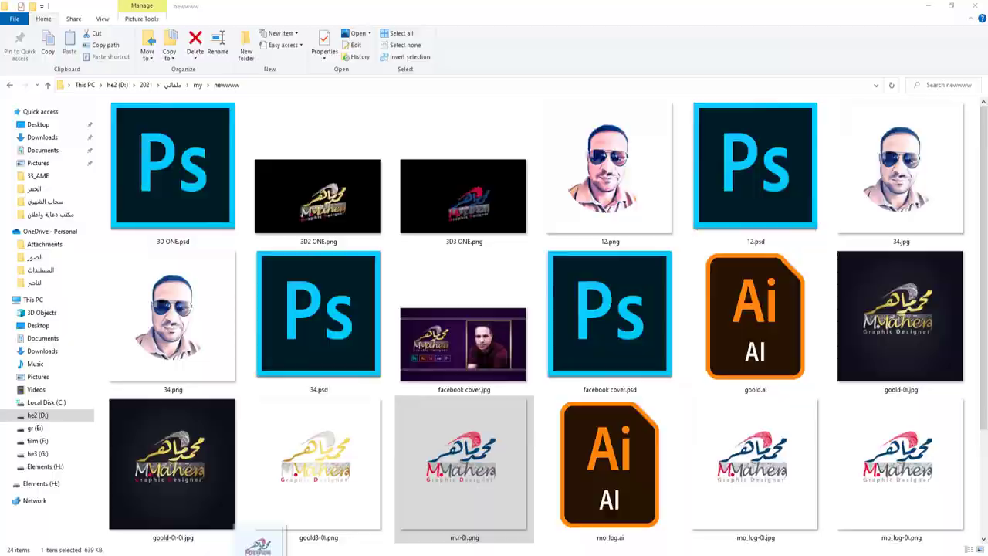
# Step: Place the m.r-01 logo small in the panel's lower left and clip the pattern fill to the panel
pyautogui.moveTo(453, 464); pyautogui.dragTo(453, 234)
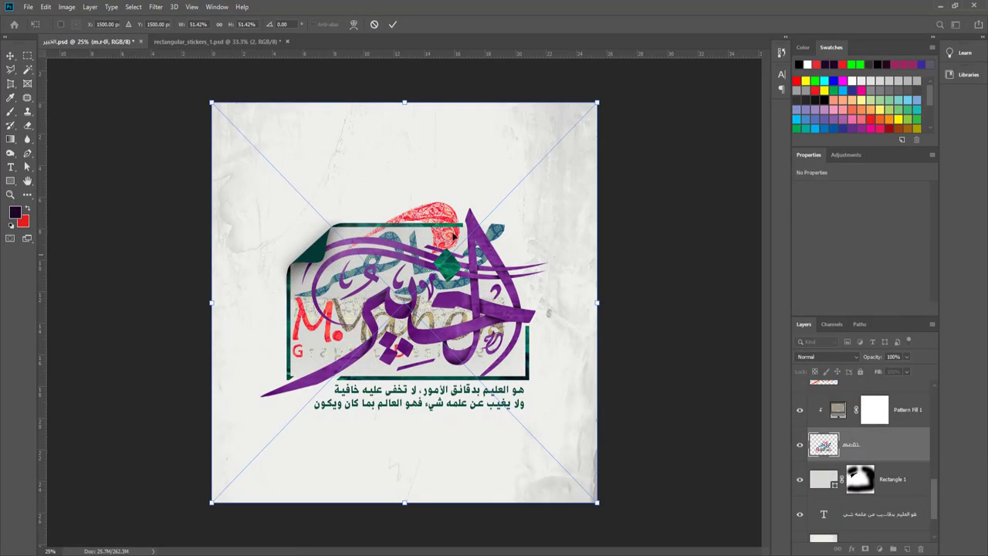
pyautogui.moveTo(597, 103)
pyautogui.mouseDown()
pyautogui.moveTo(287, 441)
pyautogui.moveTo(312, 346)
pyautogui.moveTo(345, 311)
pyautogui.mouseUp()
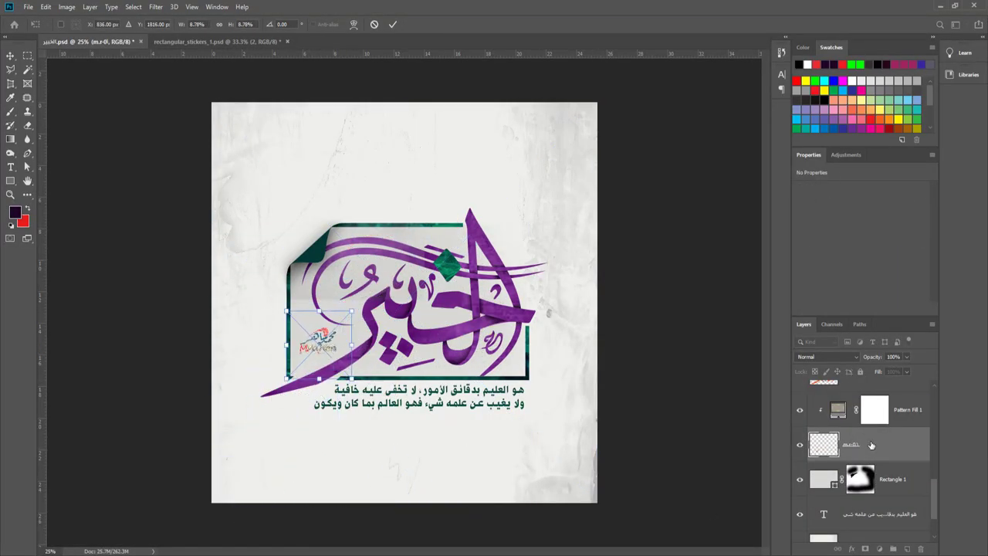
pyautogui.press('Return')
pyautogui.moveTo(869, 443); pyautogui.dragTo(869, 398)
pyautogui.rightClick(896, 453)
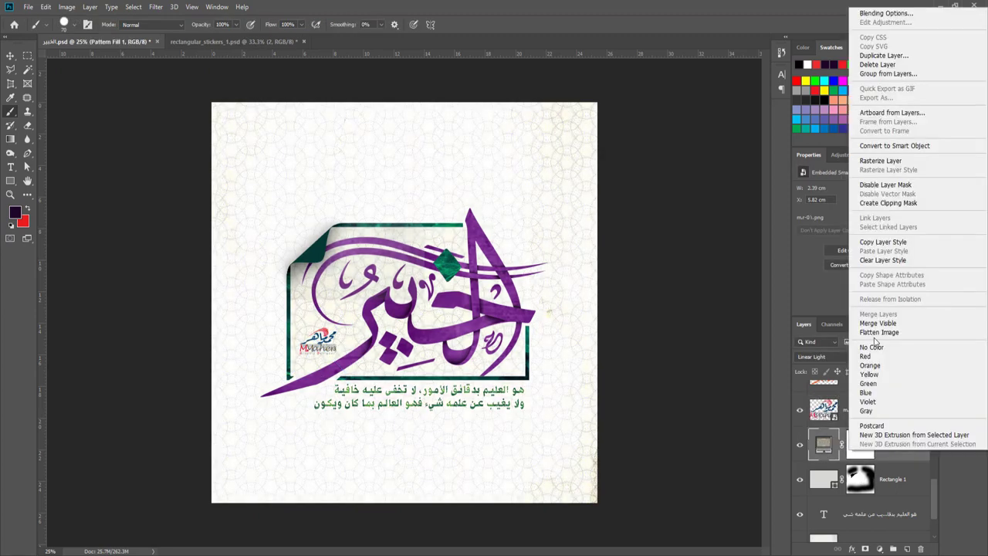
pyautogui.click(887, 214)
# Step: Add a Color Overlay to the logo, enlarge it to 2.8 × 2.01 cm, nudge it up, then bring in the tree-and-sun image
pyautogui.doubleClick(911, 409)
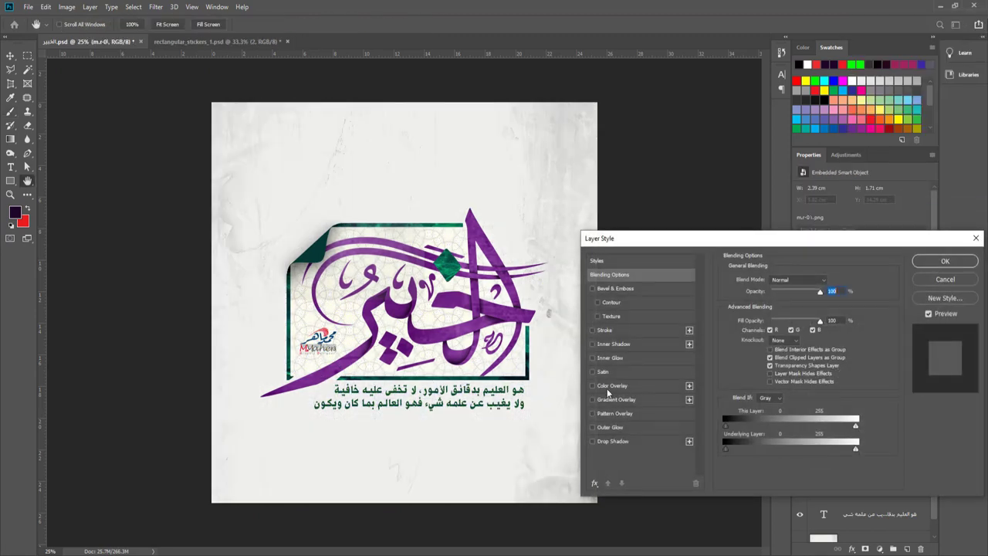
pyautogui.click(612, 385)
pyautogui.click(945, 261)
pyautogui.hotkey('ctrl', 't')
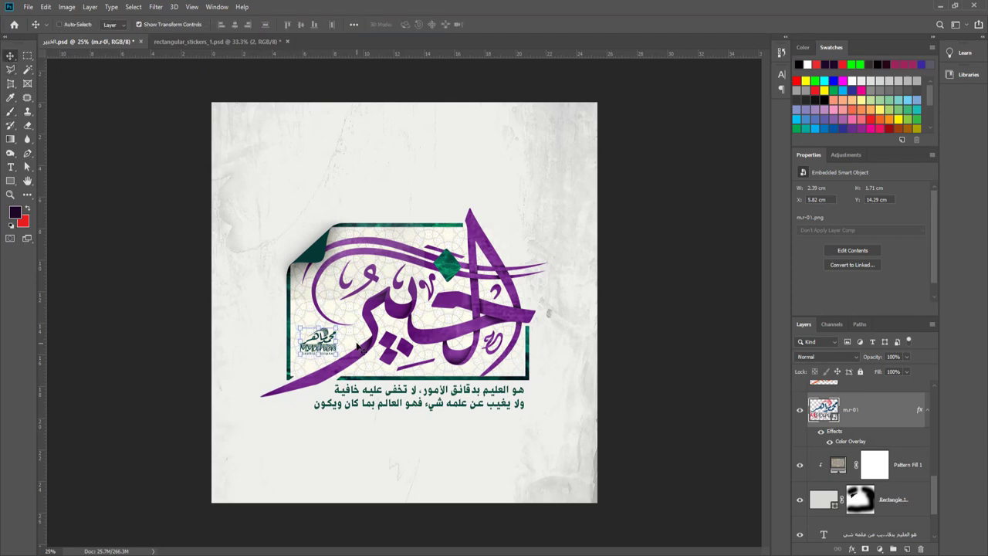
pyautogui.moveTo(333, 327); pyautogui.dragTo(339, 330)
pyautogui.moveTo(287, 378); pyautogui.dragTo(275, 390)
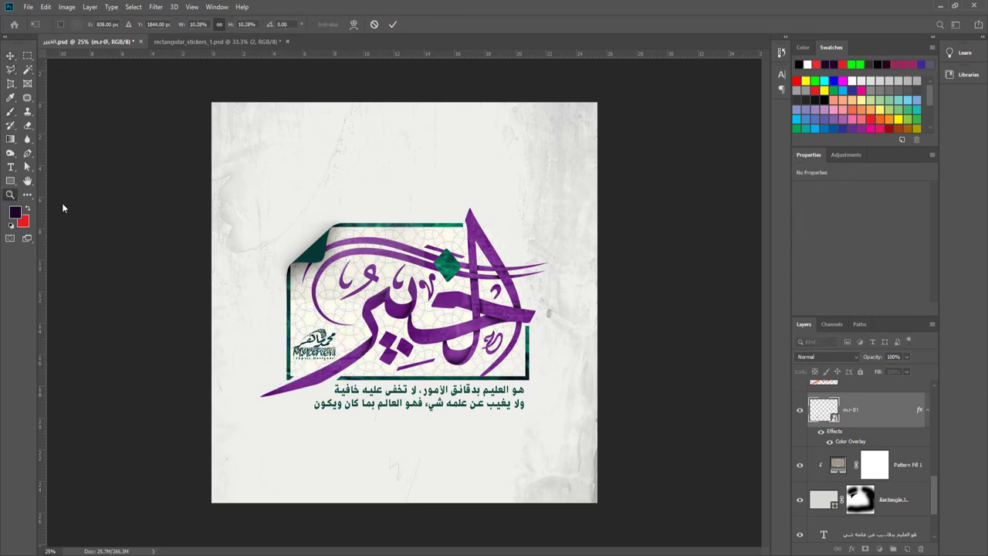
pyautogui.click(10, 194)
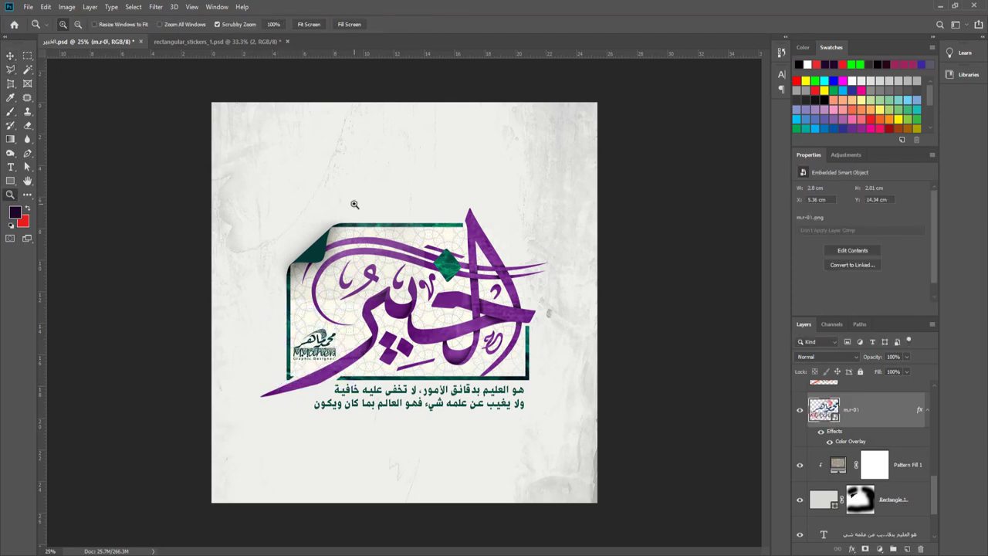
pyautogui.click(10, 56)
pyautogui.moveTo(316, 343); pyautogui.dragTo(316, 340)
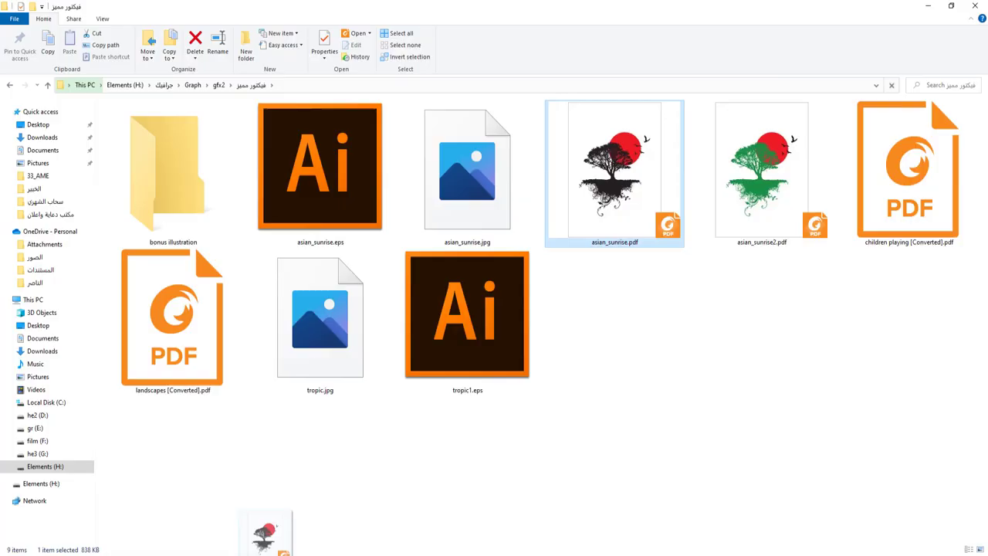
pyautogui.moveTo(607, 172); pyautogui.dragTo(402, 301)
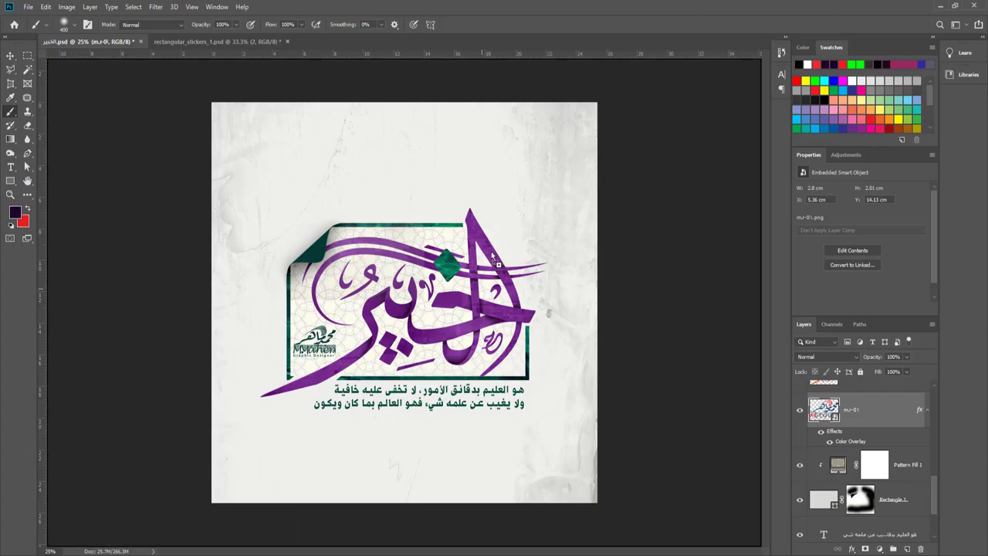
# Step: Scale and position the asian_sunrise image at the calligraphy's upper right
pyautogui.click(574, 315)
pyautogui.press('Return')
pyautogui.moveTo(532, 158)
pyautogui.mouseDown()
pyautogui.moveTo(401, 301)
pyautogui.moveTo(493, 242)
pyautogui.mouseUp()
pyautogui.moveTo(568, 205); pyautogui.dragTo(579, 187)
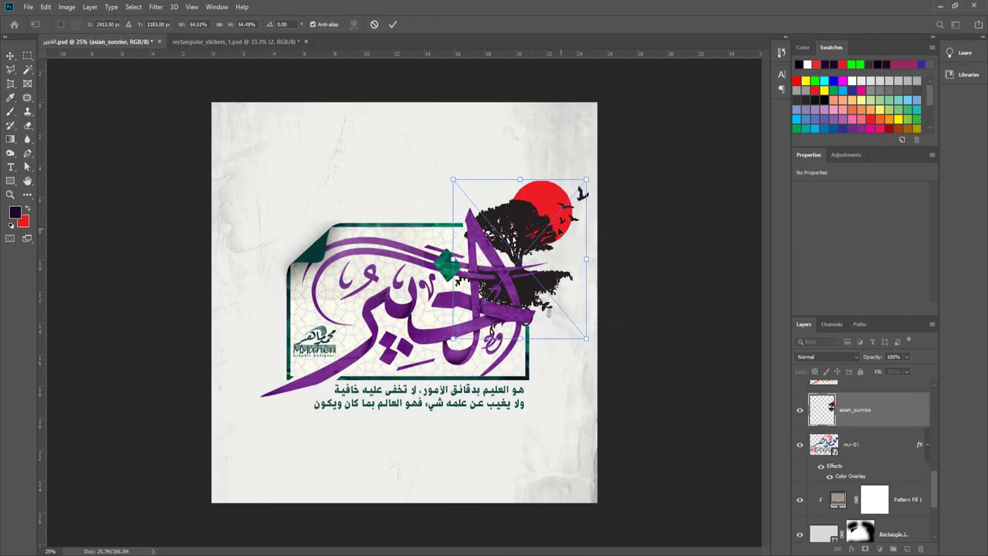
pyautogui.click(392, 23)
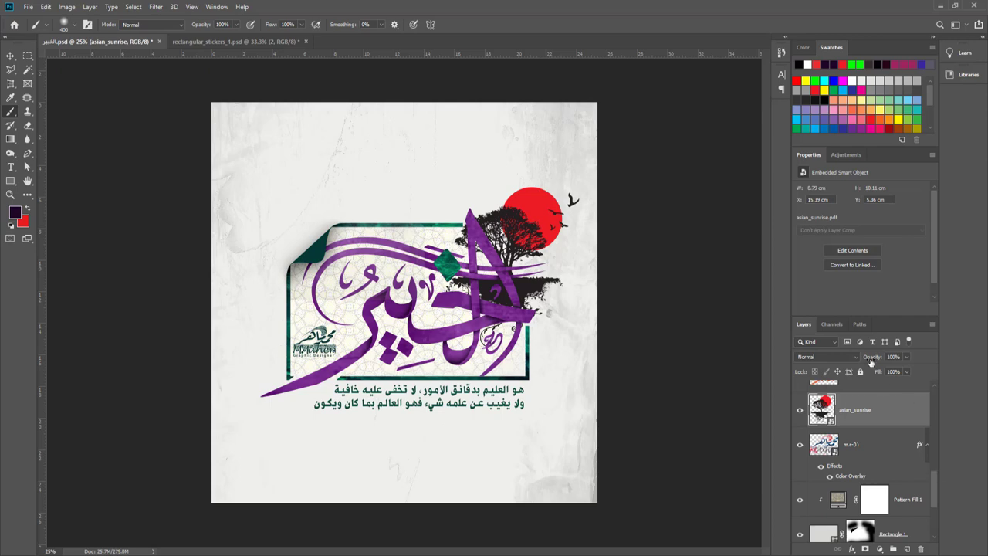
# Step: Set the image's opacity to 49% and mask away its lower foliage
pyautogui.moveTo(871, 361); pyautogui.dragTo(841, 361)
pyautogui.click(865, 549)
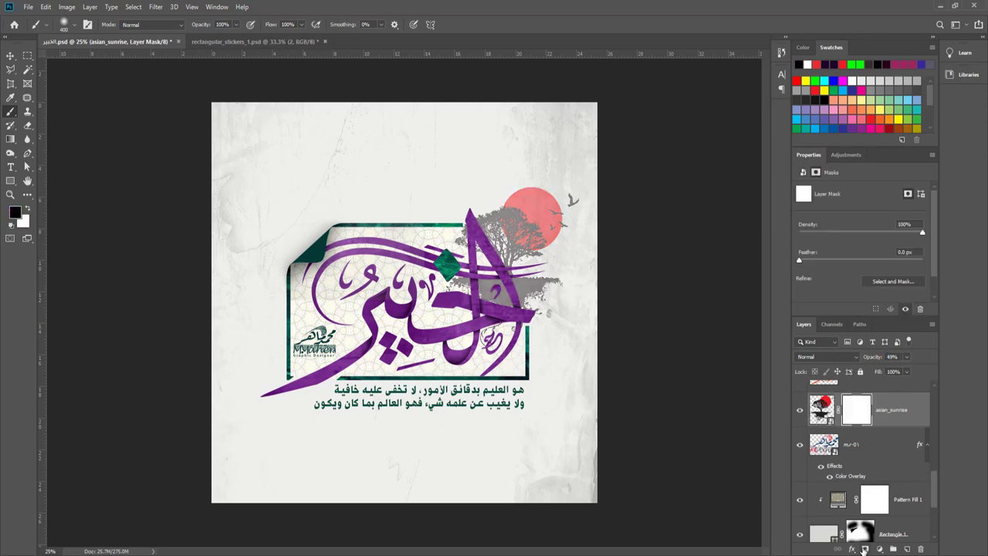
pyautogui.moveTo(511, 287); pyautogui.dragTo(540, 318)
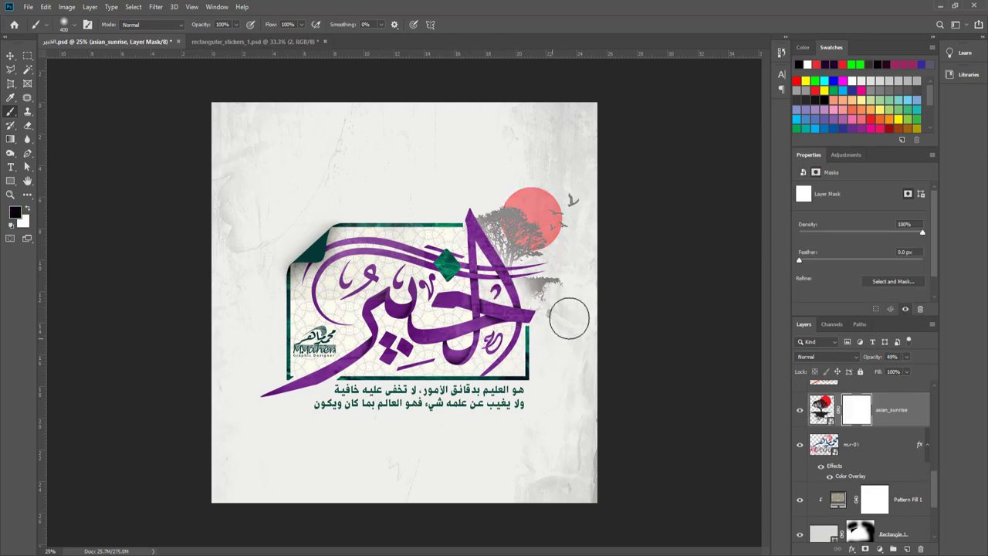
pyautogui.press('v')
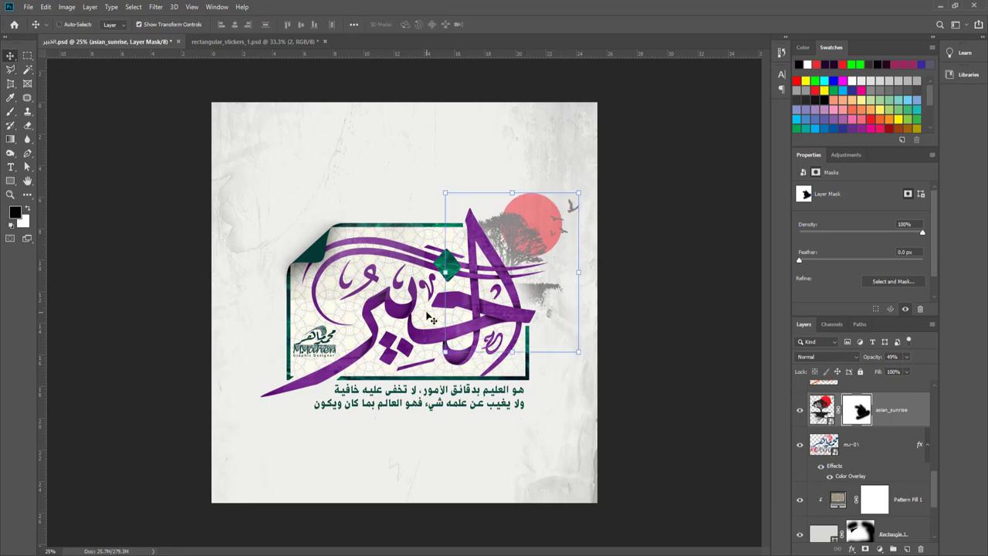
pyautogui.click(10, 111)
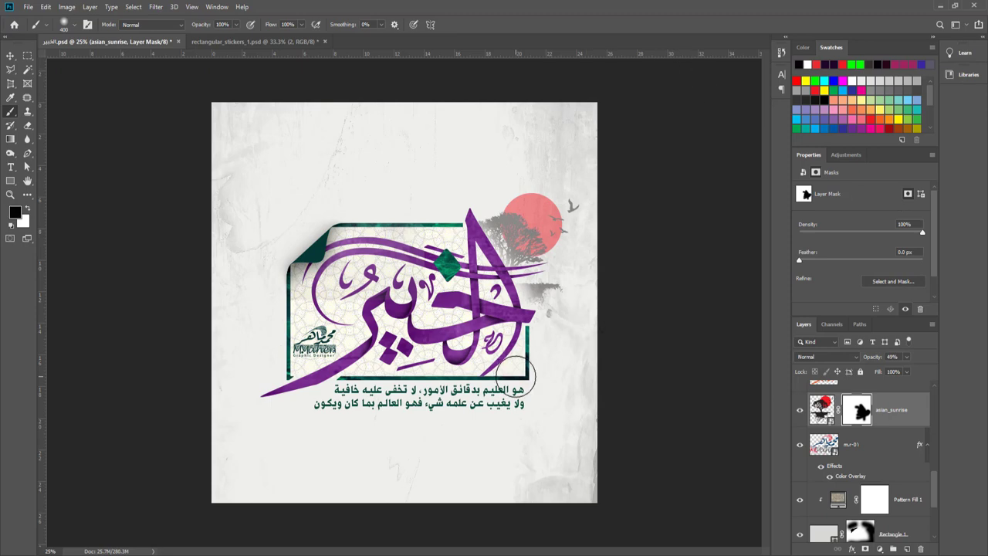
pyautogui.scroll(3, 872, 462)
# Step: Select sticker group 2 in the Layers panel, undoing an accidental small shift
pyautogui.scroll(3, 873, 461)
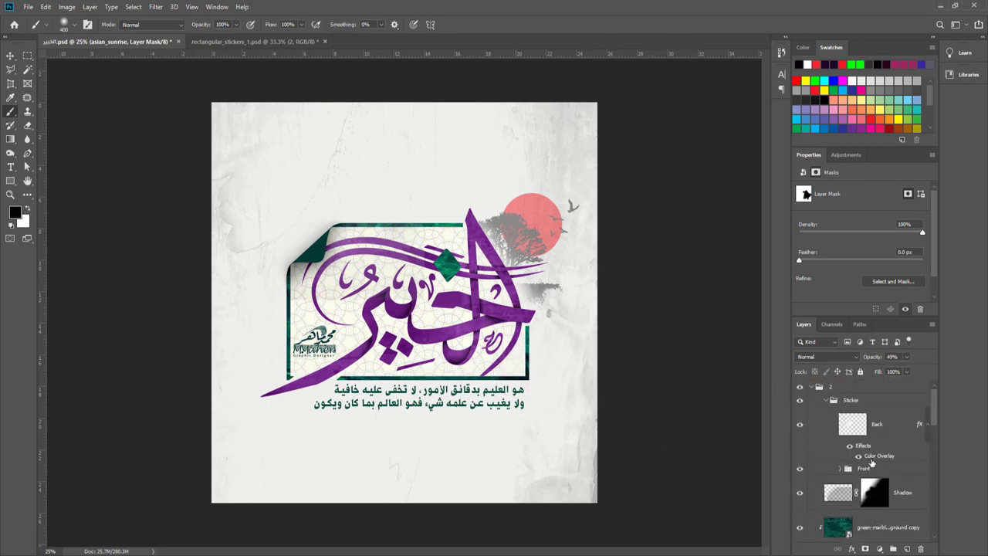
pyautogui.click(855, 392)
pyautogui.scroll(-5, 857, 409)
pyautogui.scroll(-3, 860, 423)
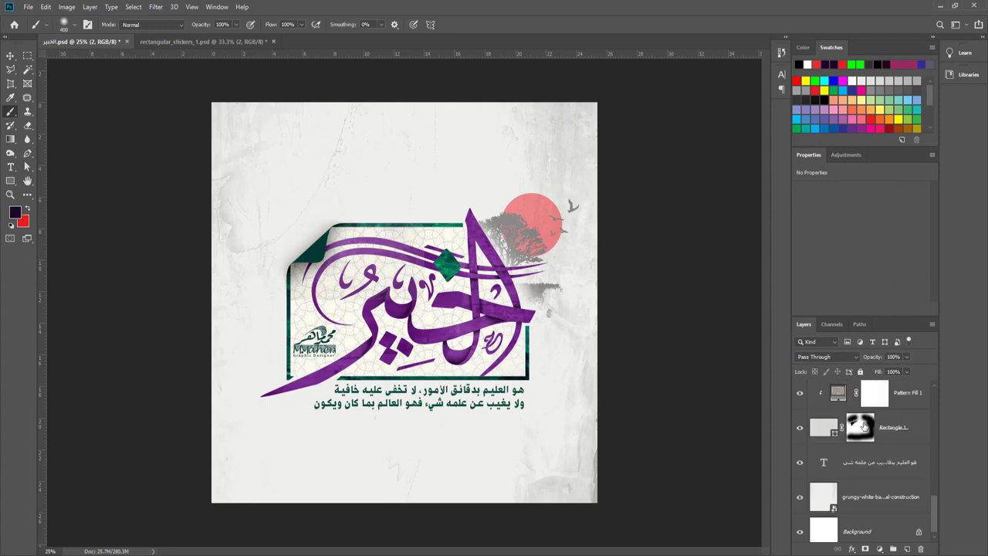
pyautogui.keyDown('shift'); pyautogui.click(902, 469); pyautogui.keyUp('shift')
pyautogui.press('v')
pyautogui.moveTo(522, 316); pyautogui.dragTo(516, 317)
pyautogui.press('z')
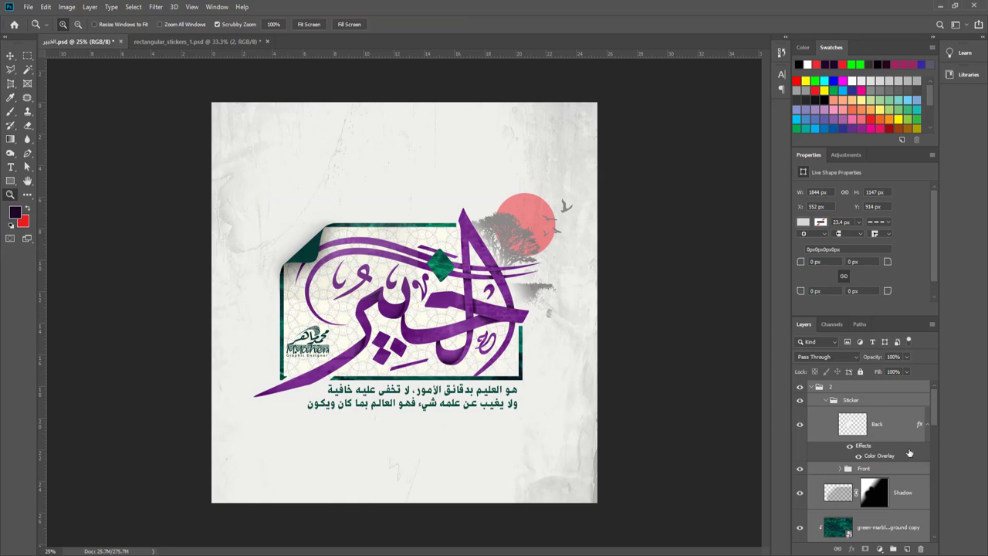
pyautogui.press('v')
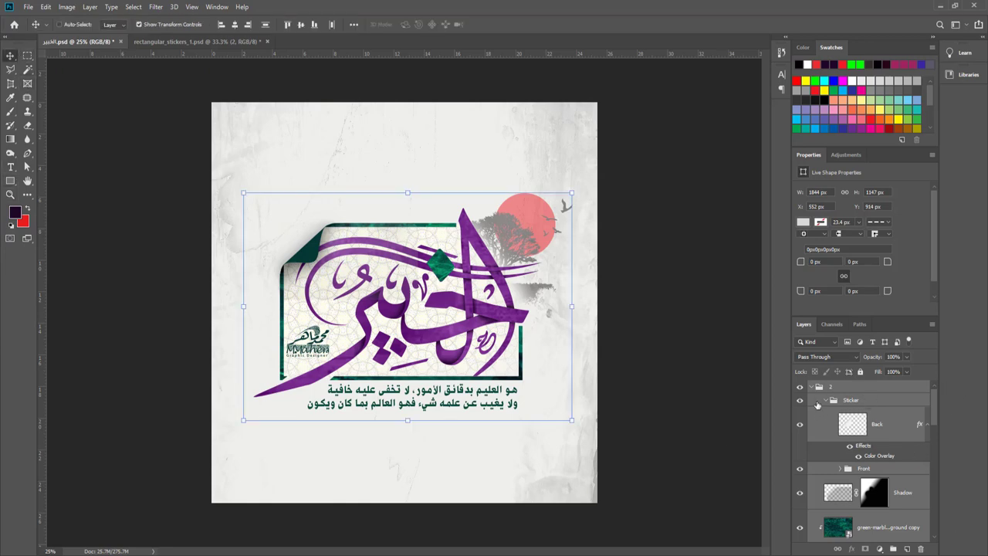
# Step: Duplicate group 2 with Ctrl+J and move the copy to the poster's top-left corner
pyautogui.click(825, 400)
pyautogui.click(819, 390)
pyautogui.click(810, 388)
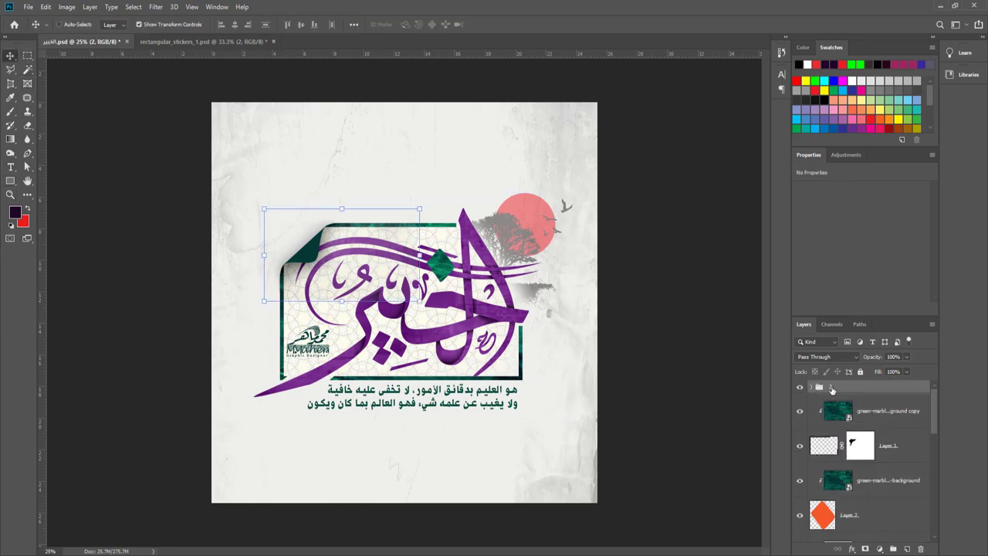
pyautogui.hotkey('ctrl', 'j')
pyautogui.moveTo(229, 267); pyautogui.dragTo(160, 163)
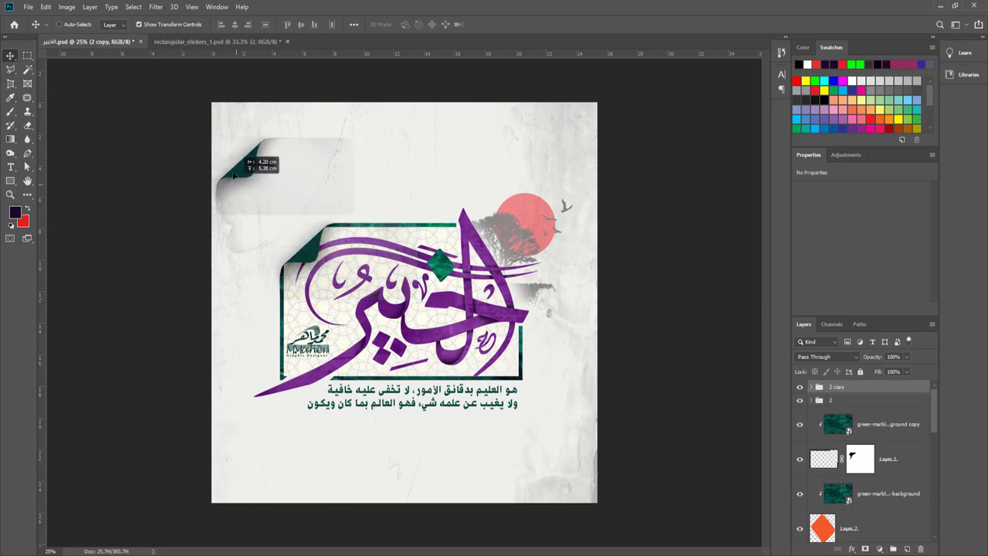
# Step: Scale the duplicate curl to about 194% and commit the transform
pyautogui.hotkey('ctrl', 't')
pyautogui.moveTo(349, 106); pyautogui.dragTo(382, 85)
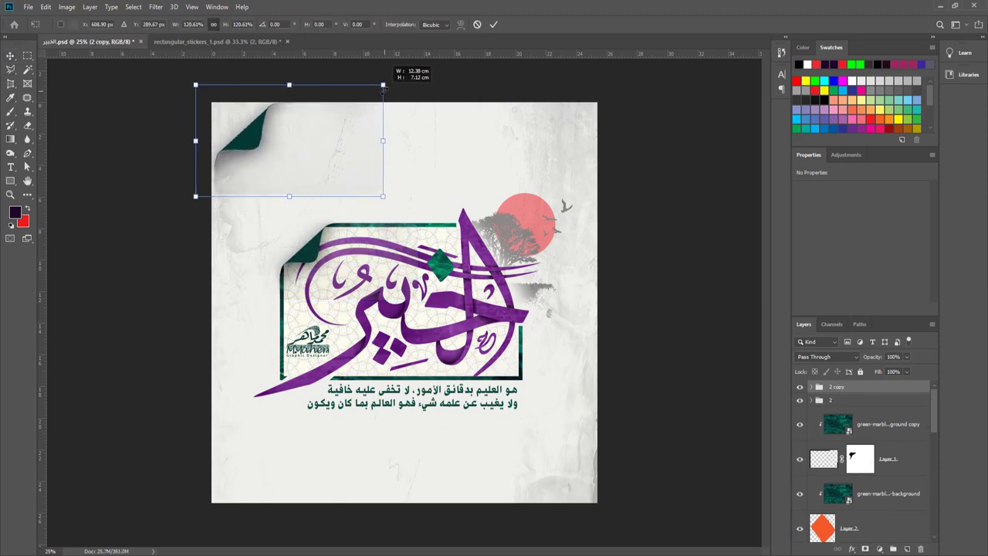
pyautogui.moveTo(195, 196); pyautogui.dragTo(192, 199)
pyautogui.moveTo(379, 201); pyautogui.dragTo(467, 248)
pyautogui.moveTo(471, 89); pyautogui.dragTo(484, 74)
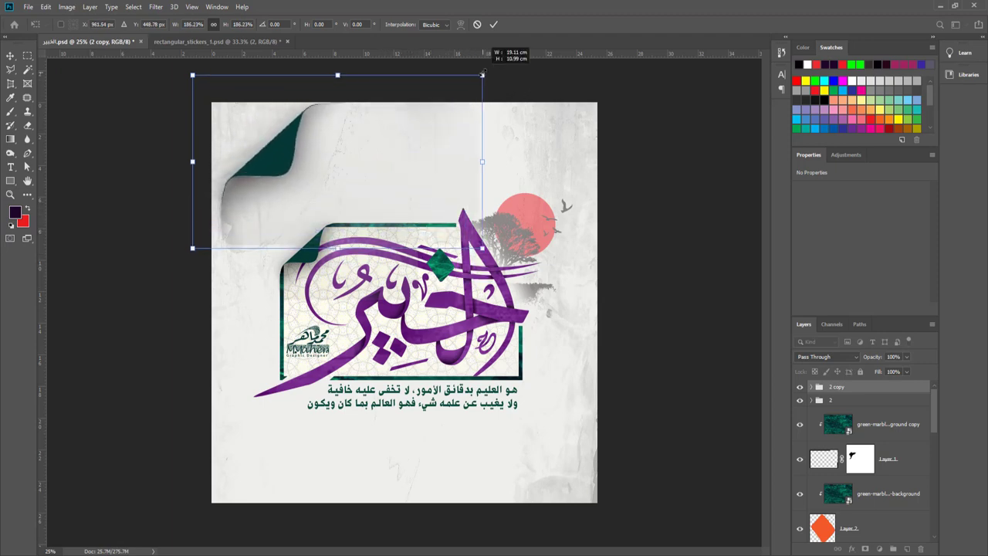
pyautogui.moveTo(193, 249); pyautogui.dragTo(181, 259)
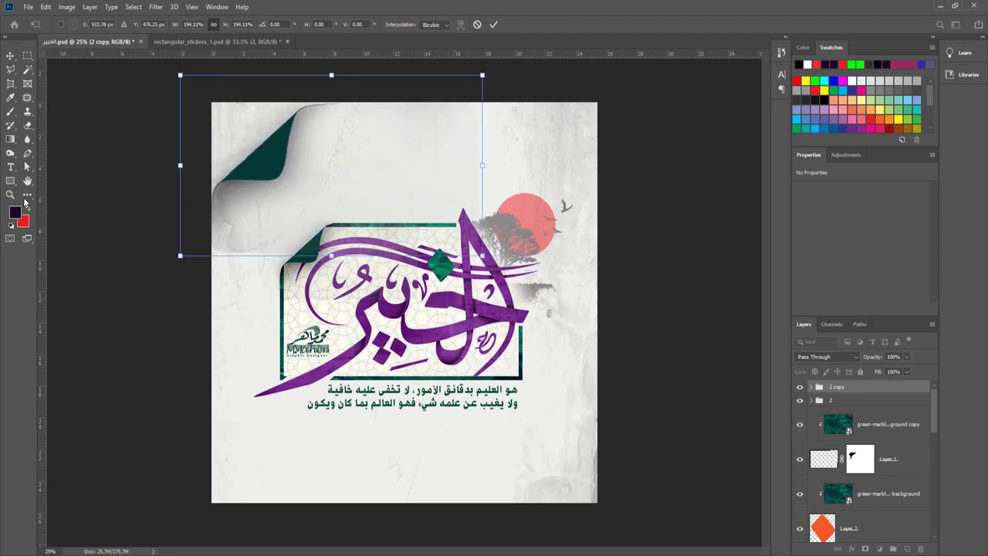
pyautogui.click(11, 194)
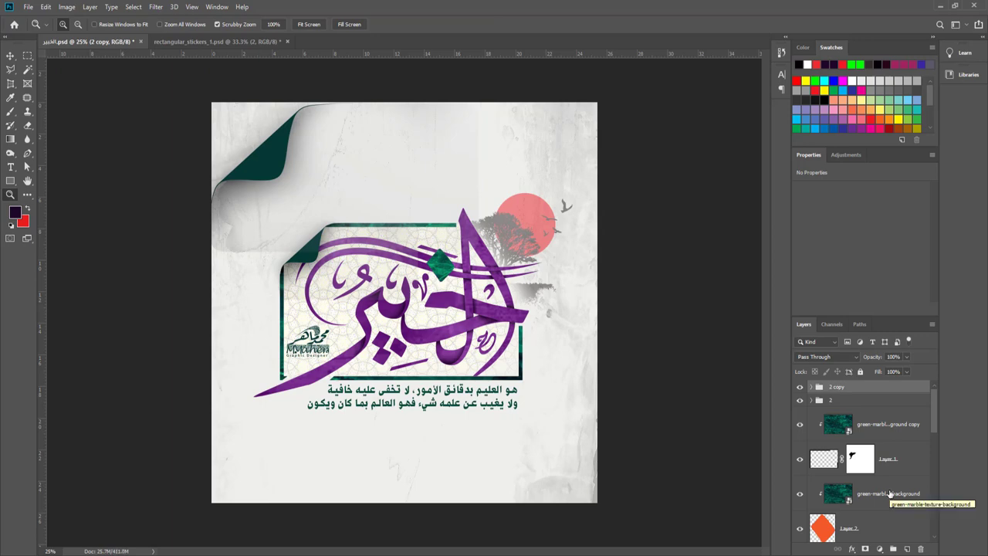
# Step: Hide the original curl's Shadow layer inside group 2
pyautogui.click(811, 401)
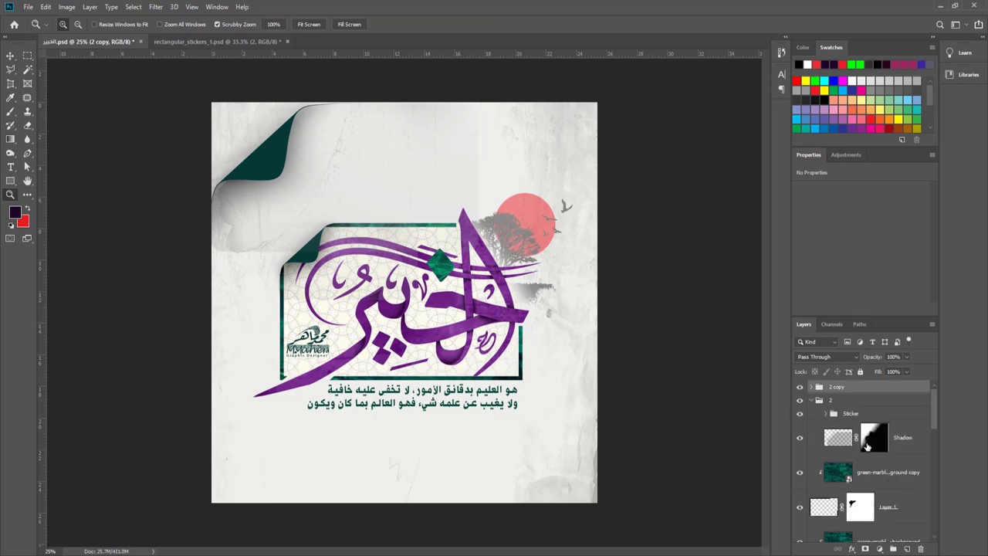
pyautogui.click(874, 437)
pyautogui.press('b')
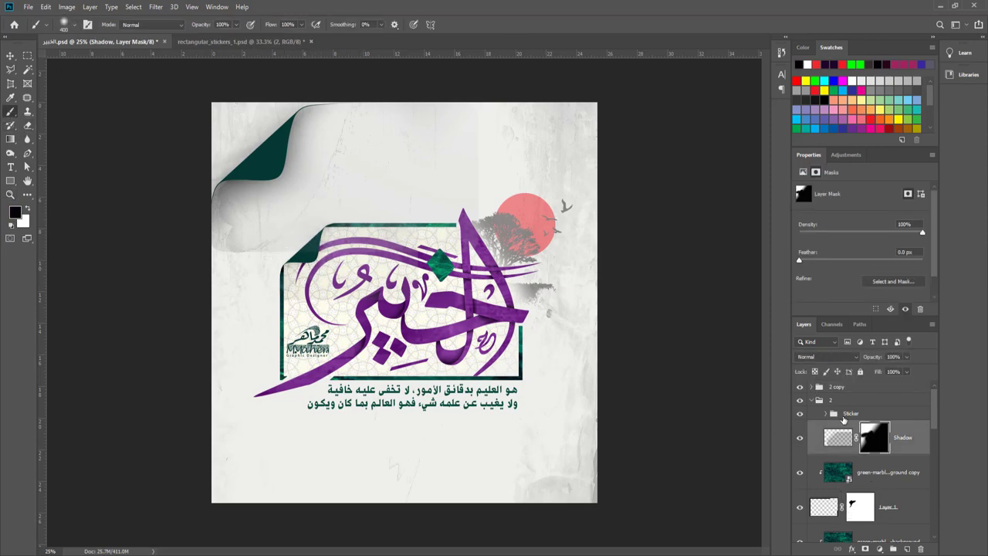
pyautogui.hotkey('ctrl', ',')
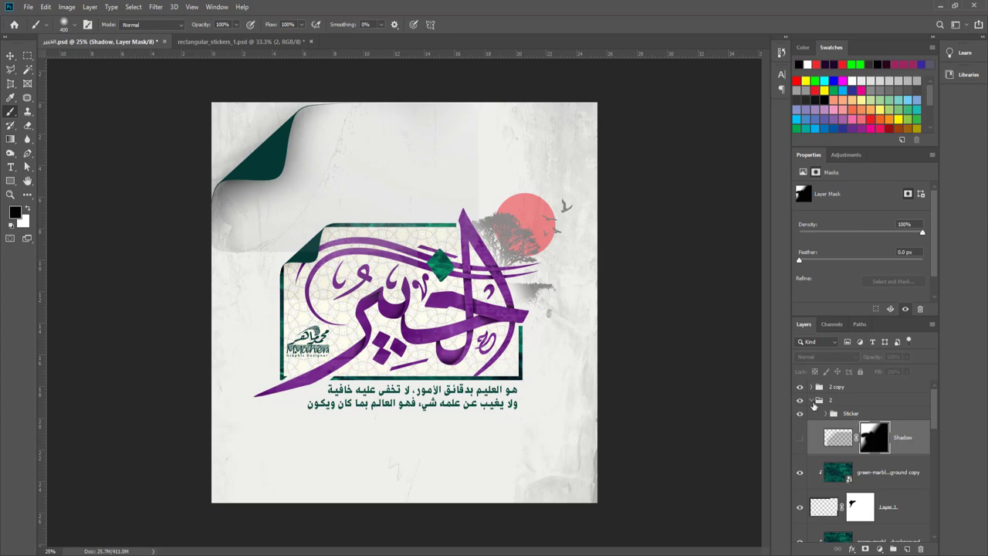
pyautogui.click(812, 402)
# Step: In the 2 copy group, toggle the Shadow and Front group to compare, then expand Front's textures
pyautogui.click(813, 387)
pyautogui.click(875, 426)
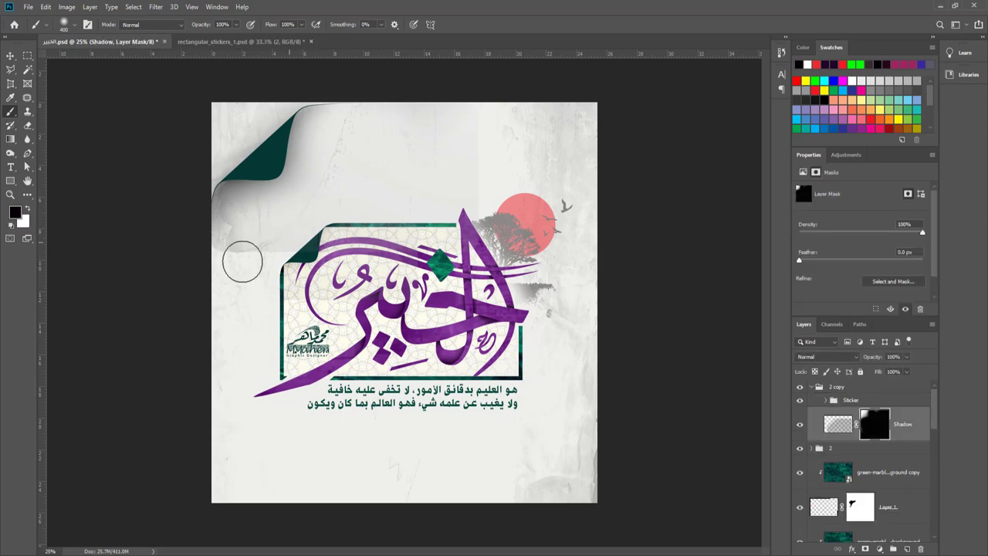
pyautogui.click(800, 426)
pyautogui.click(801, 426)
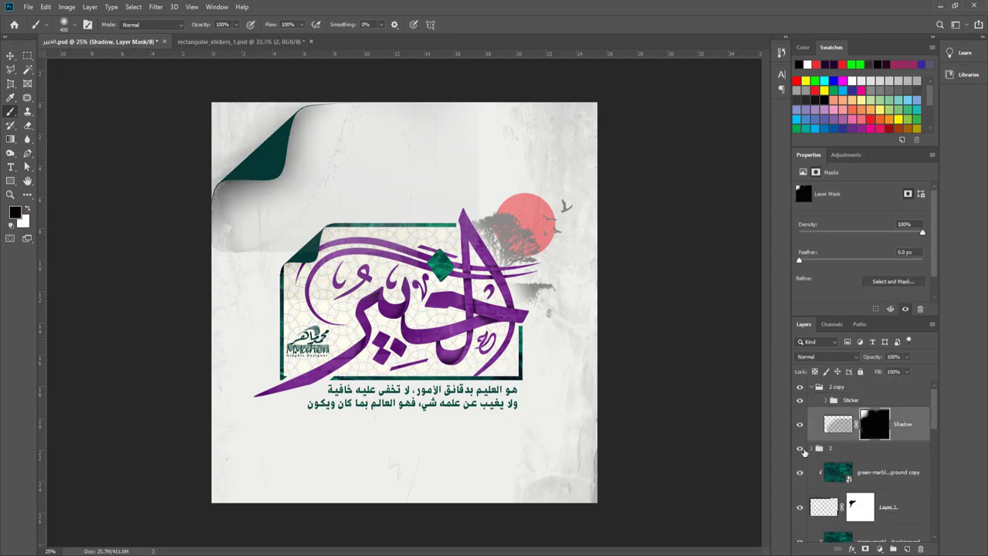
pyautogui.click(825, 400)
pyautogui.click(850, 434)
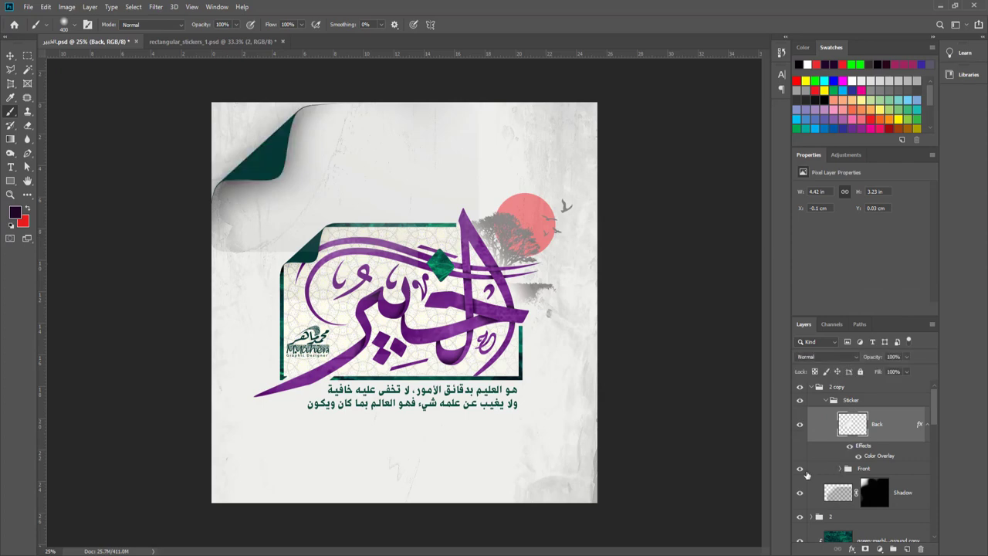
pyautogui.click(800, 469)
pyautogui.click(799, 469)
pyautogui.click(840, 468)
pyautogui.scroll(-1, 866, 448)
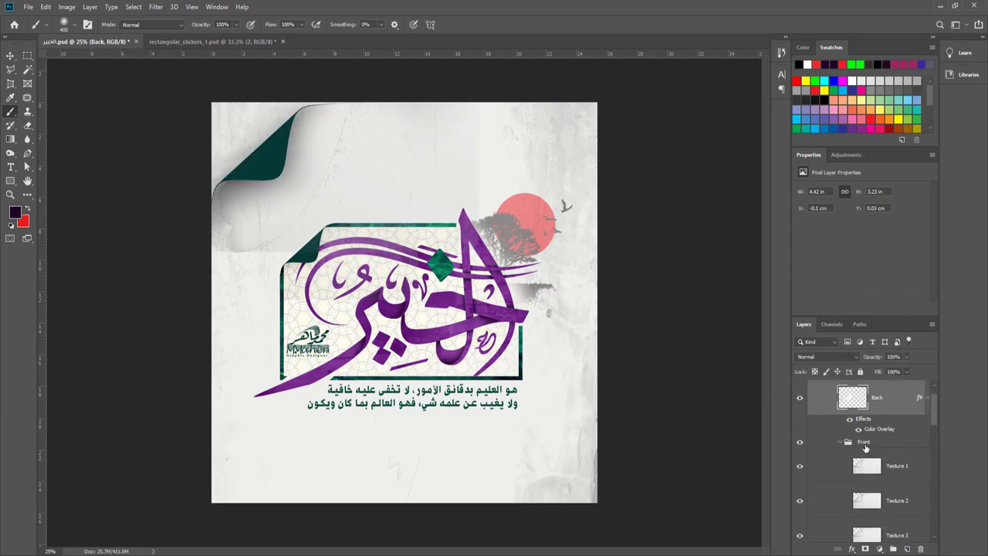
# Step: Give the copy's Front group a layer mask and paint out part of the large curl's front panel
pyautogui.rightClick(866, 448)
pyautogui.click(892, 363)
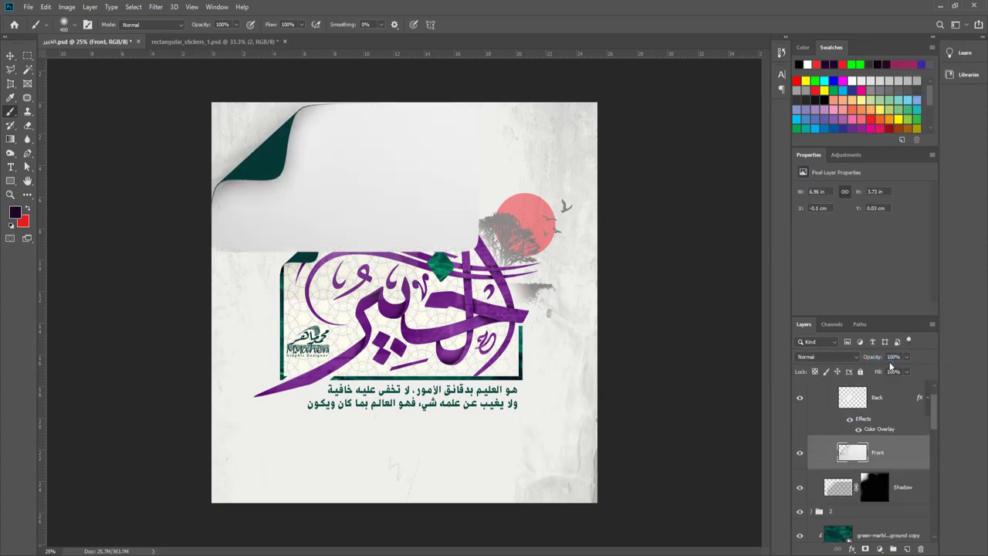
pyautogui.hotkey('ctrl', 'z')
pyautogui.click(866, 548)
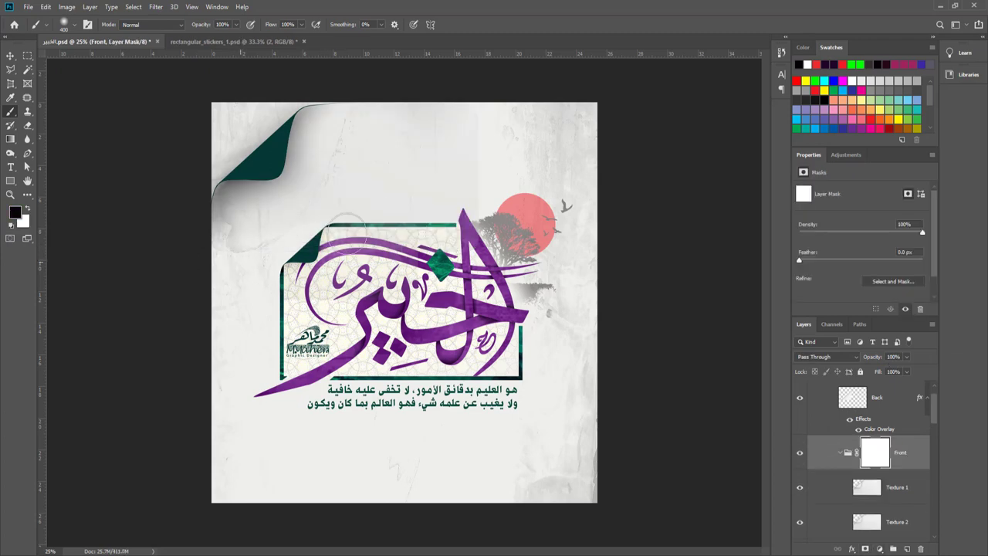
pyautogui.moveTo(349, 224); pyautogui.dragTo(366, 142)
# Step: Stretch the 2 copy curl slightly taller and commit the transform
pyautogui.click(10, 57)
pyautogui.keyDown('ctrl'); pyautogui.click(390, 209); pyautogui.keyUp('ctrl')
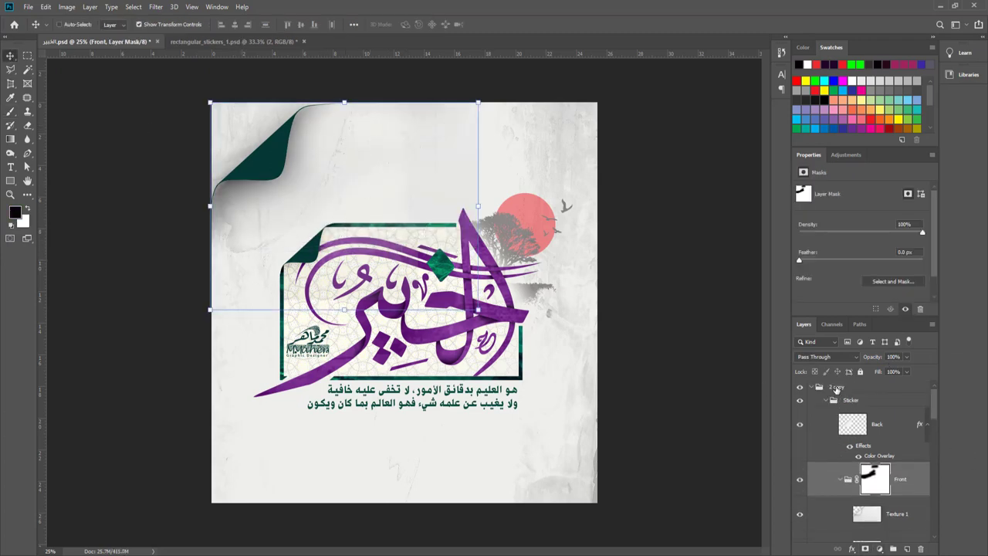
pyautogui.moveTo(331, 75); pyautogui.dragTo(332, 72)
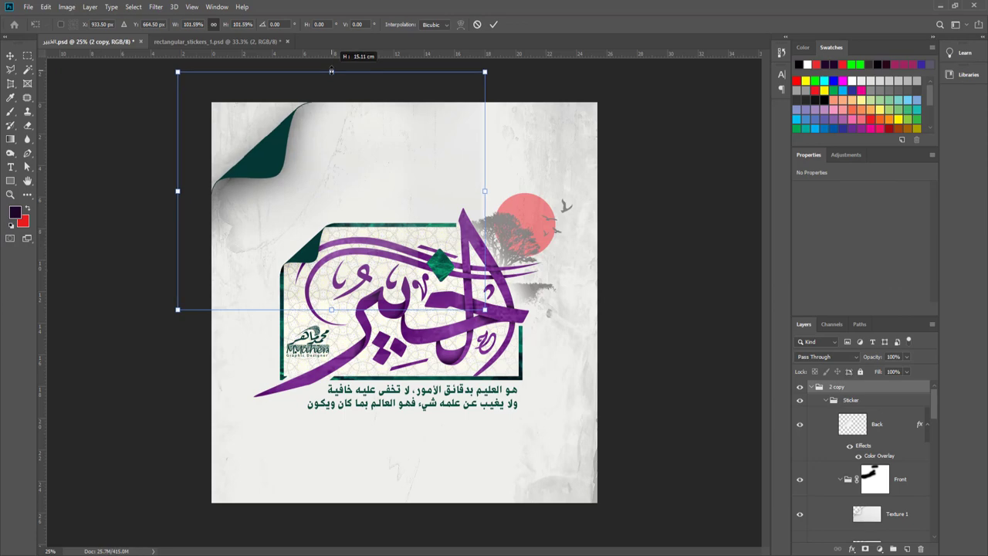
pyautogui.click(10, 194)
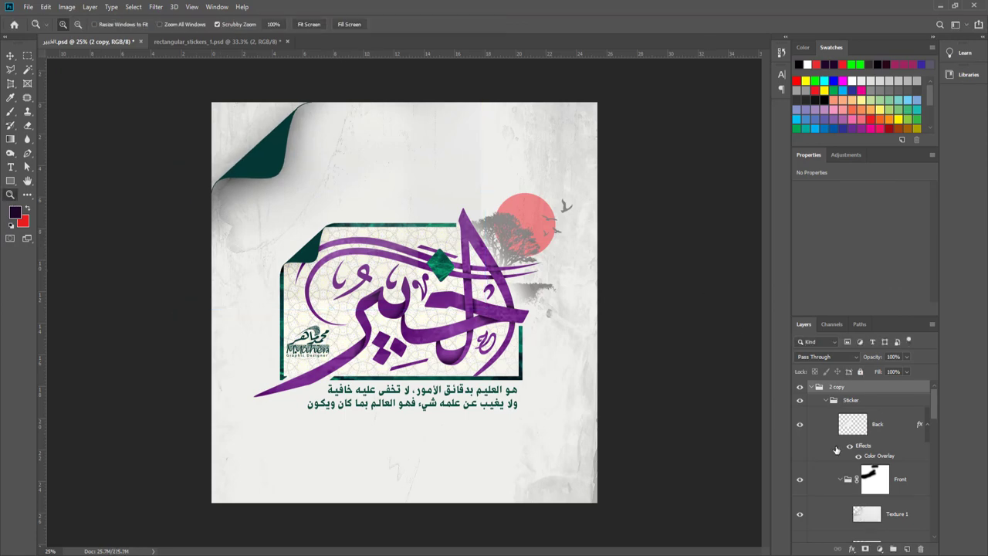
pyautogui.click(825, 400)
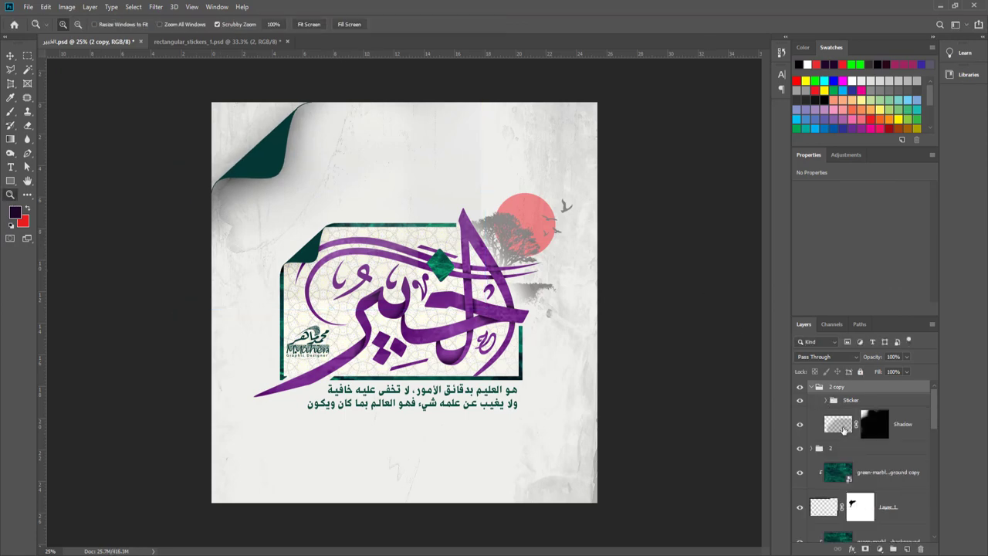
# Step: Change the Back layer's Color Overlay from green to the calligraphy purple 8b41a0
pyautogui.scroll(-1, 825, 403)
pyautogui.doubleClick(891, 440)
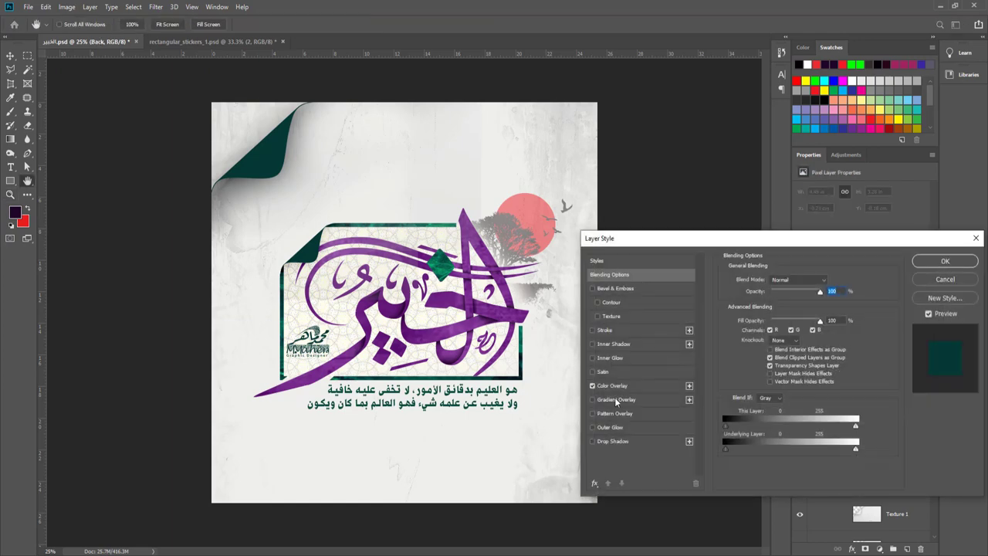
pyautogui.click(830, 281)
pyautogui.click(458, 327)
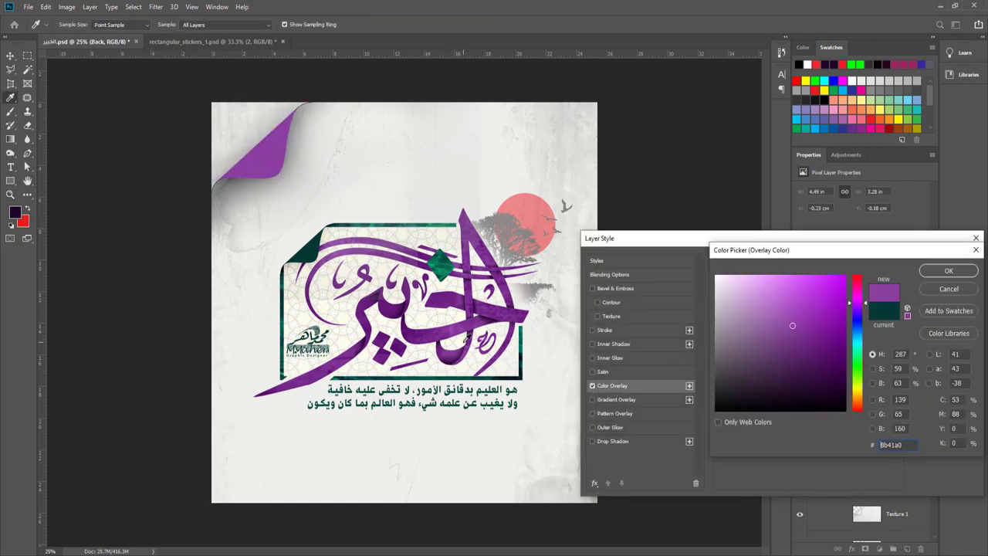
pyautogui.click(964, 274)
pyautogui.click(946, 262)
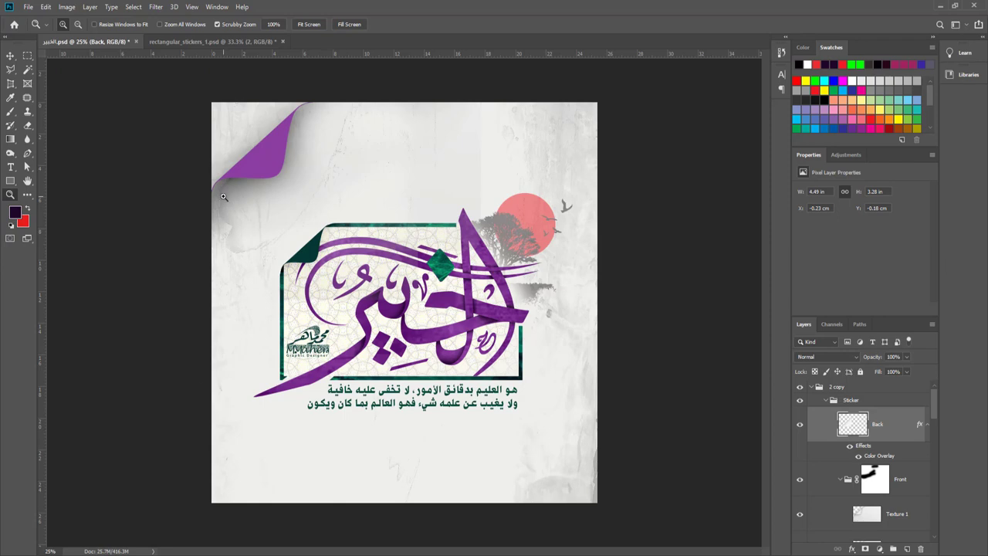
# Step: Fold away the Sticker and 2 copy groups and scroll down the Layers panel
pyautogui.click(824, 400)
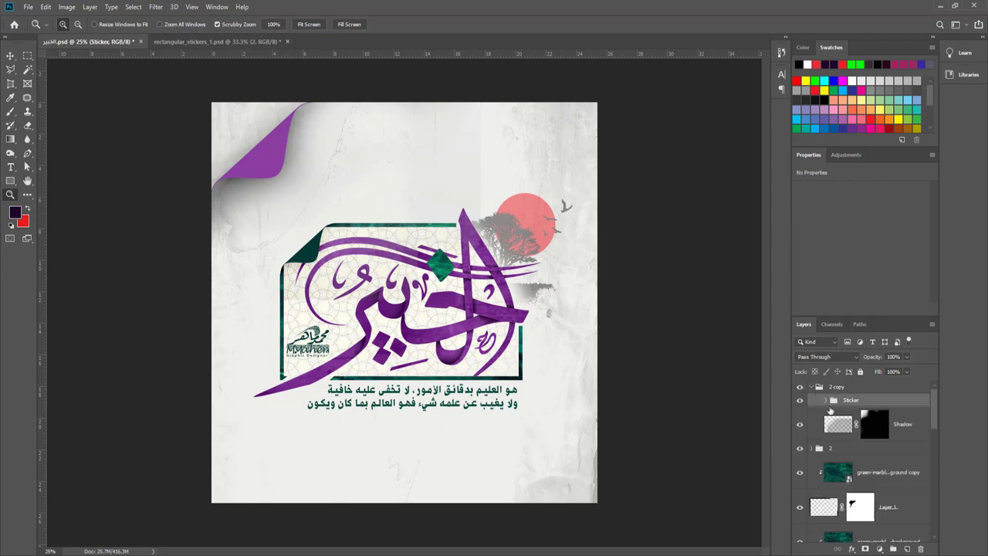
pyautogui.click(820, 387)
pyautogui.scroll(-2, 819, 432)
pyautogui.scroll(-2, 819, 432)
pyautogui.scroll(-2, 819, 432)
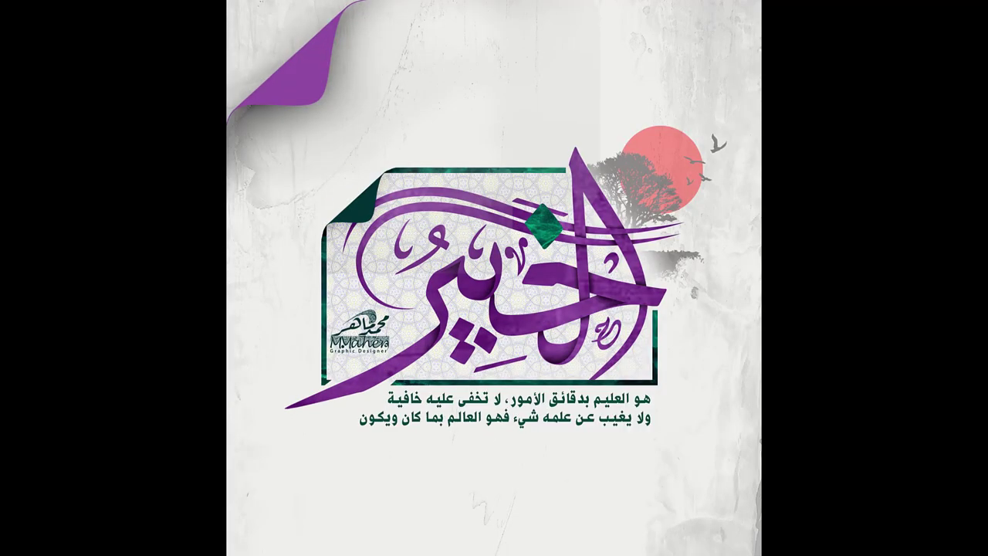